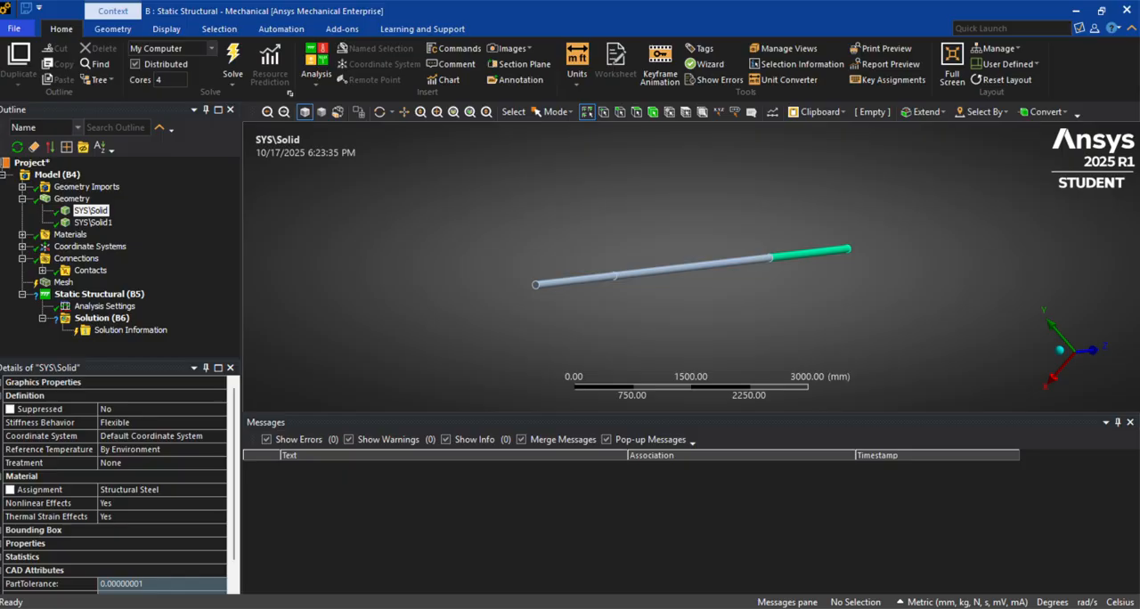
Review the Example-2 beam problem in the Engineering Mechanics1 PDF, covering supports, loads and span lengths, and return to Ansys Mechanical
left_click(616, 607)
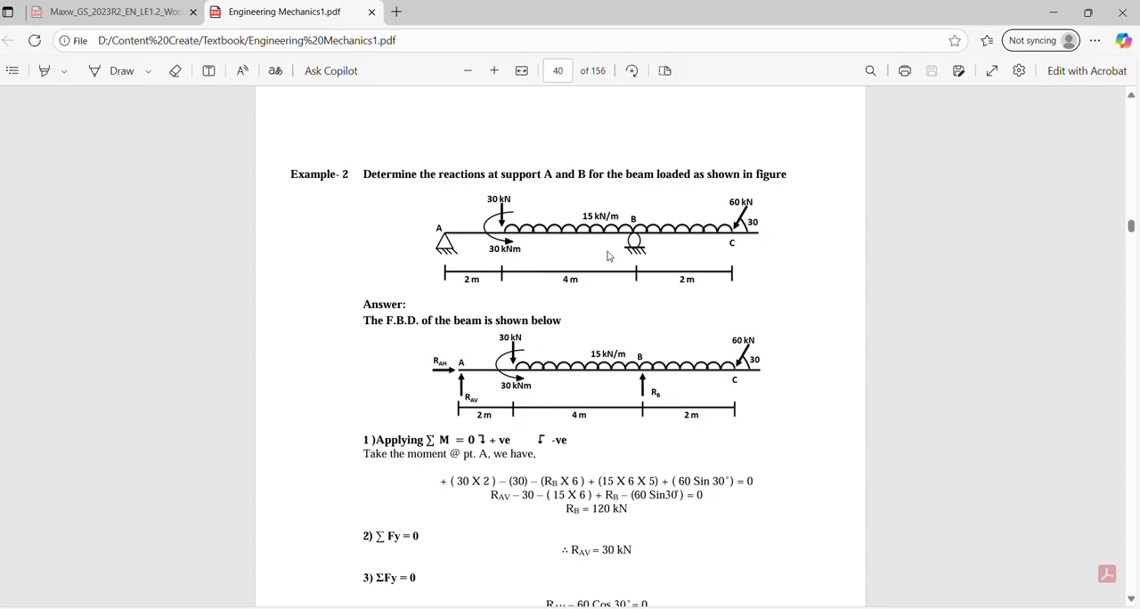
scroll(640, 421, "up", 1)
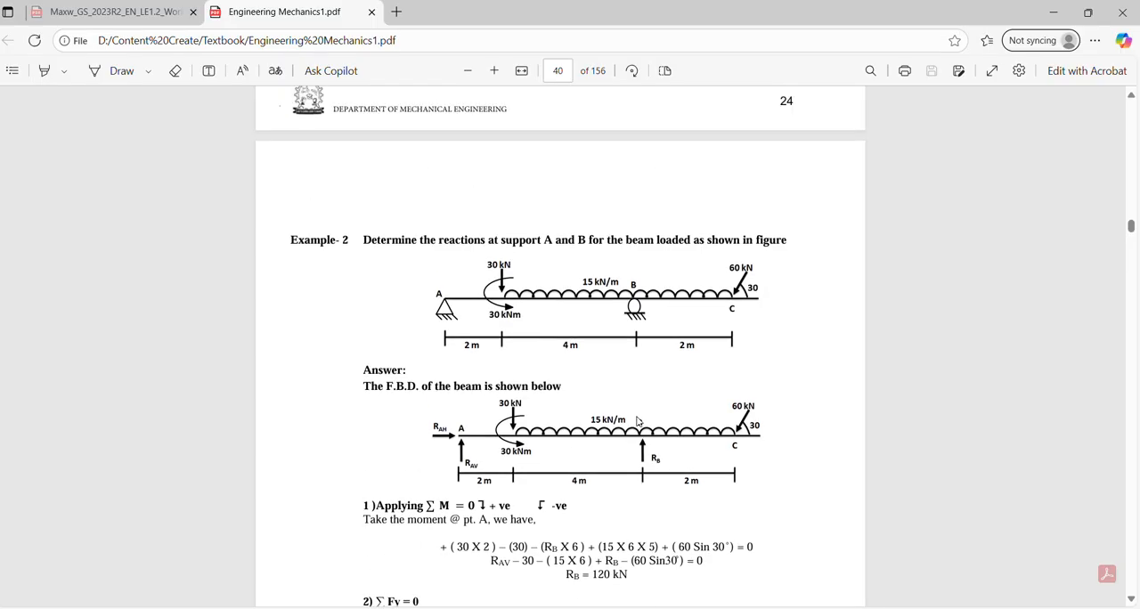
key("alt+Tab")
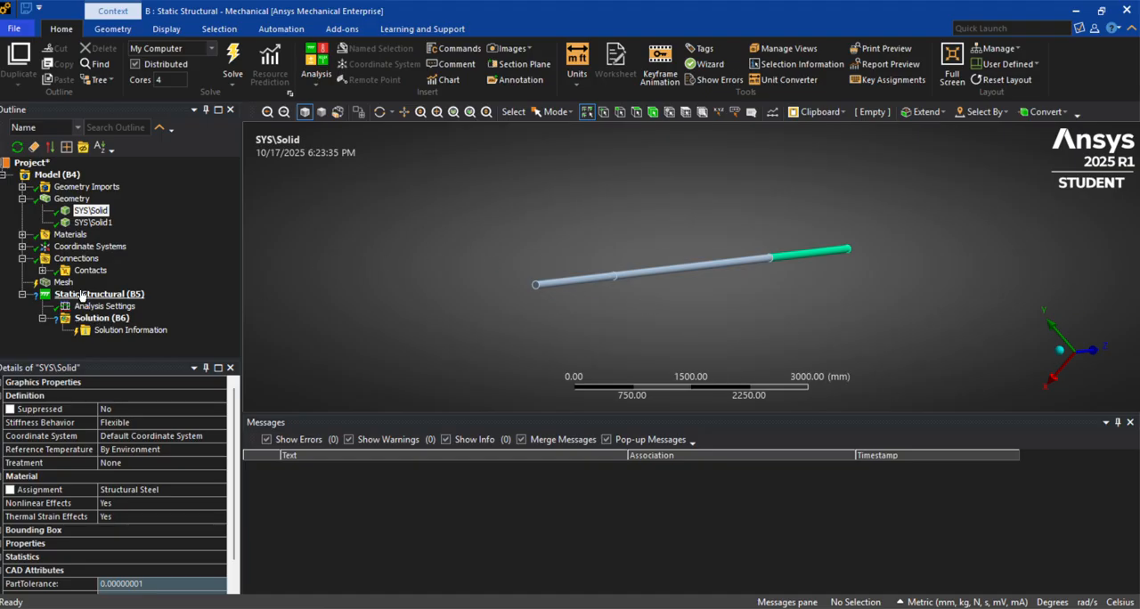
Examine the Structural Steel material properties and the material assignment of both solid bodies
left_click(23, 235)
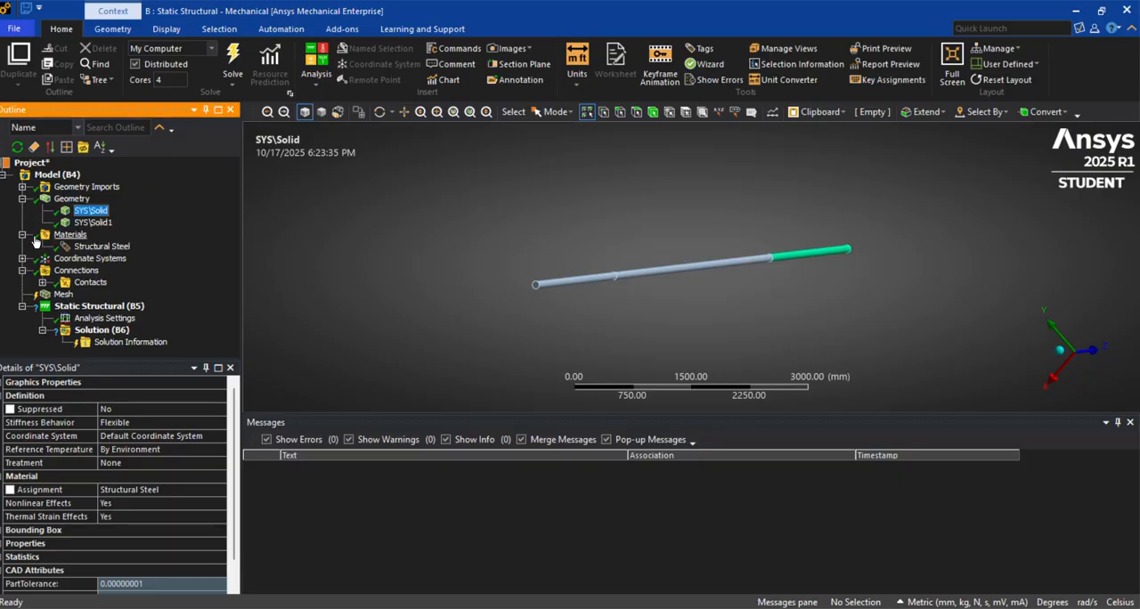
left_click(106, 246)
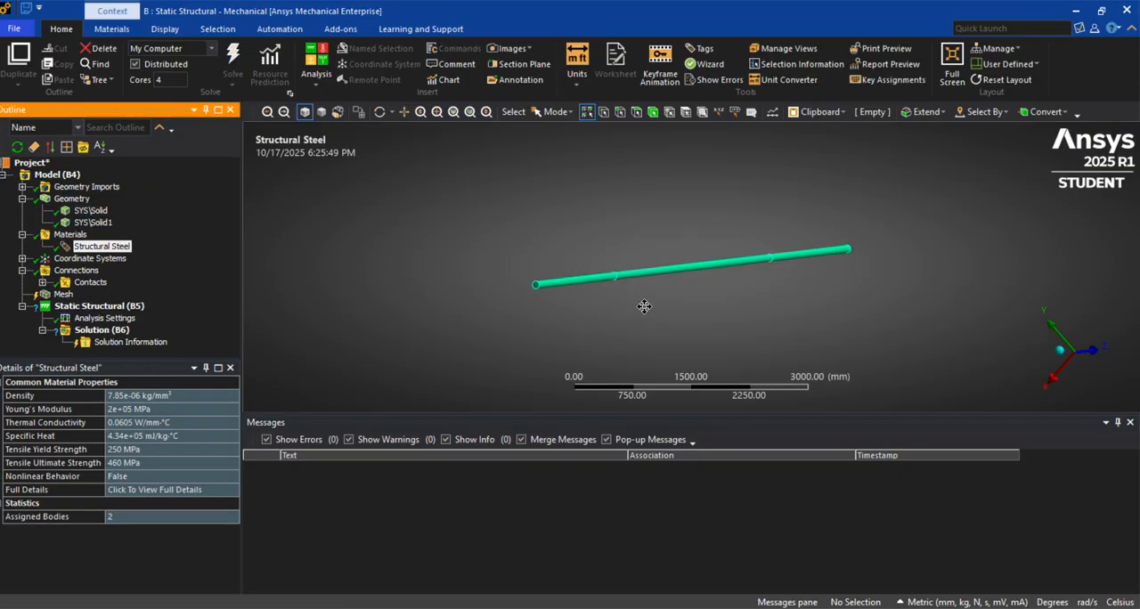
middle_click_drag(644, 306, 584, 292, "ctrl")
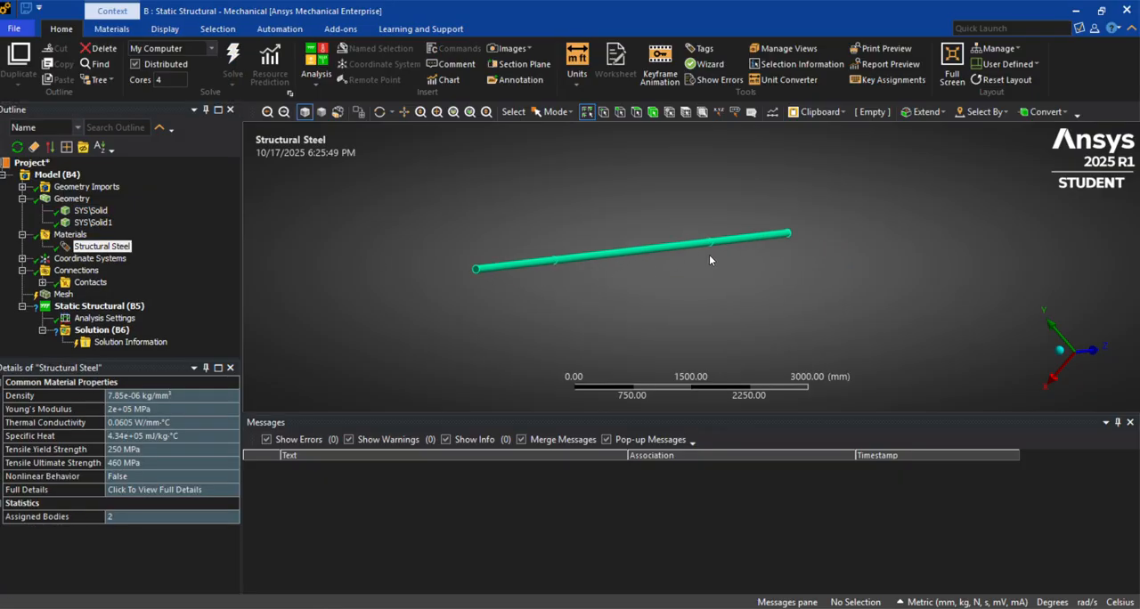
left_click(92, 212)
left_click(94, 222)
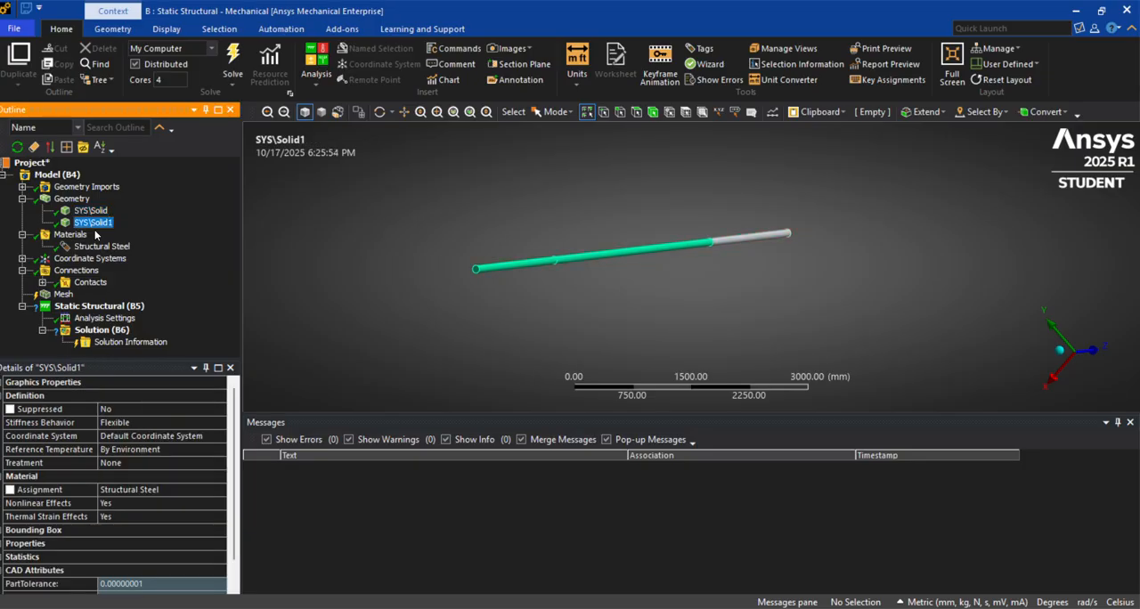
Rename the contact region based on its definition and inspect its settings
left_click(42, 282)
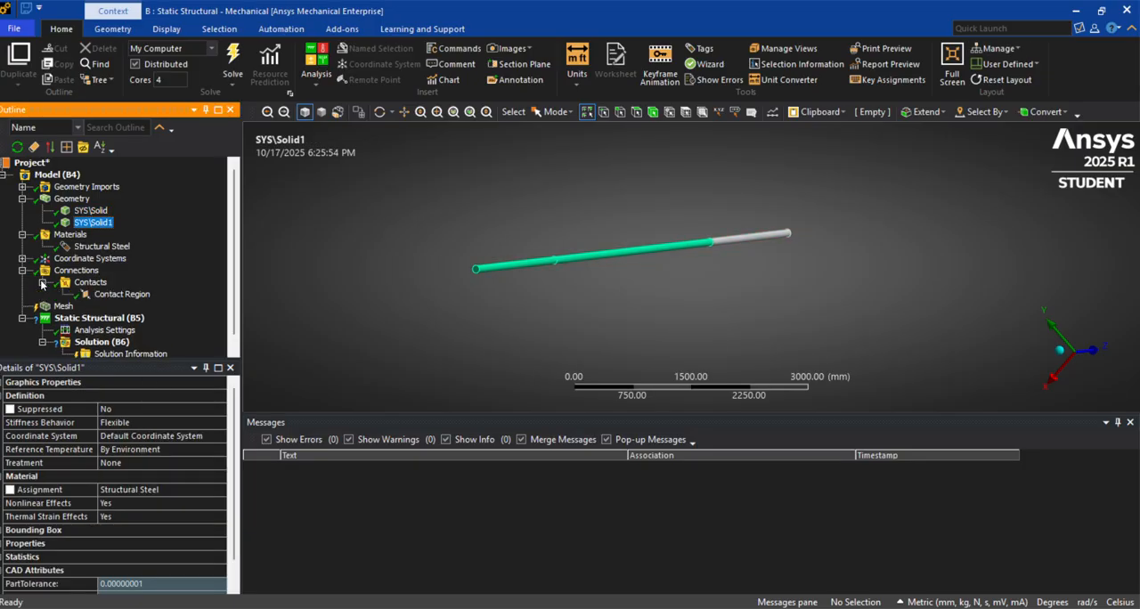
left_click(98, 293)
right_click(95, 284)
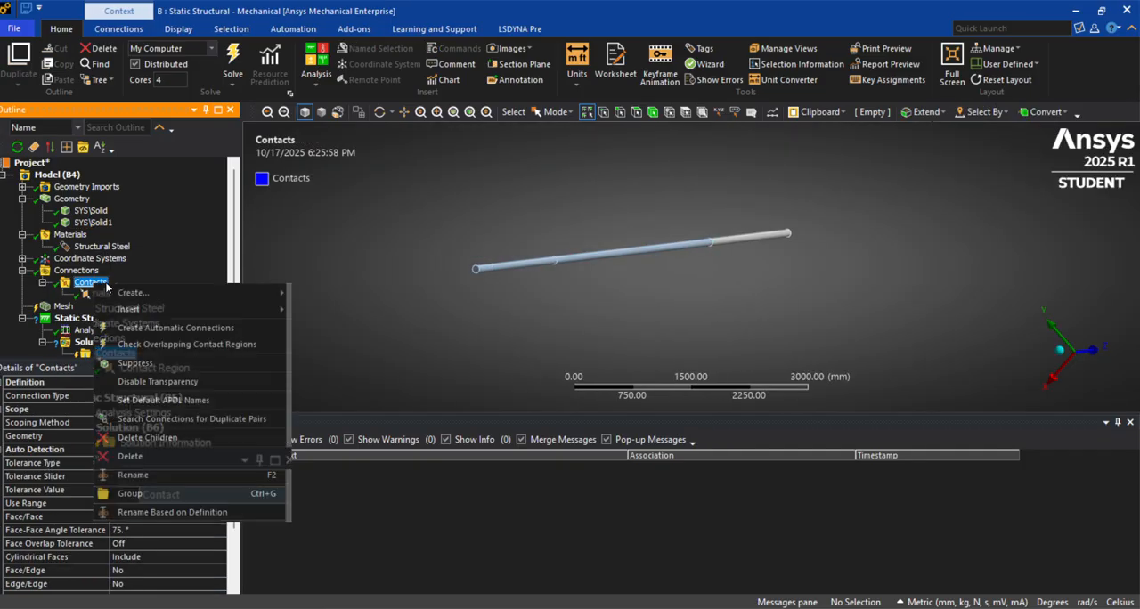
left_click(231, 513)
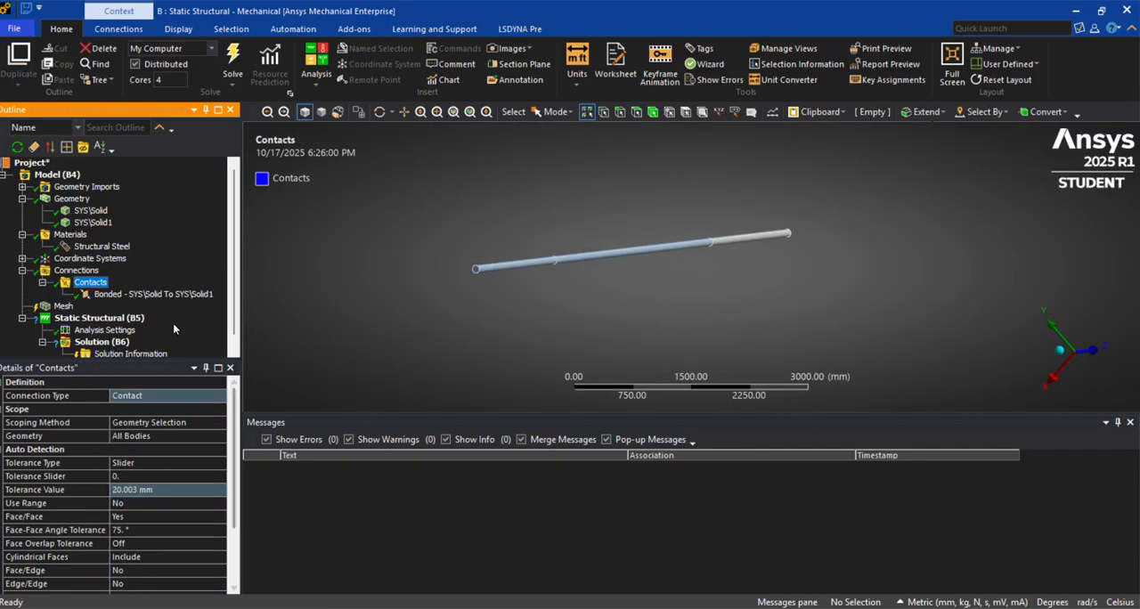
left_click(160, 296)
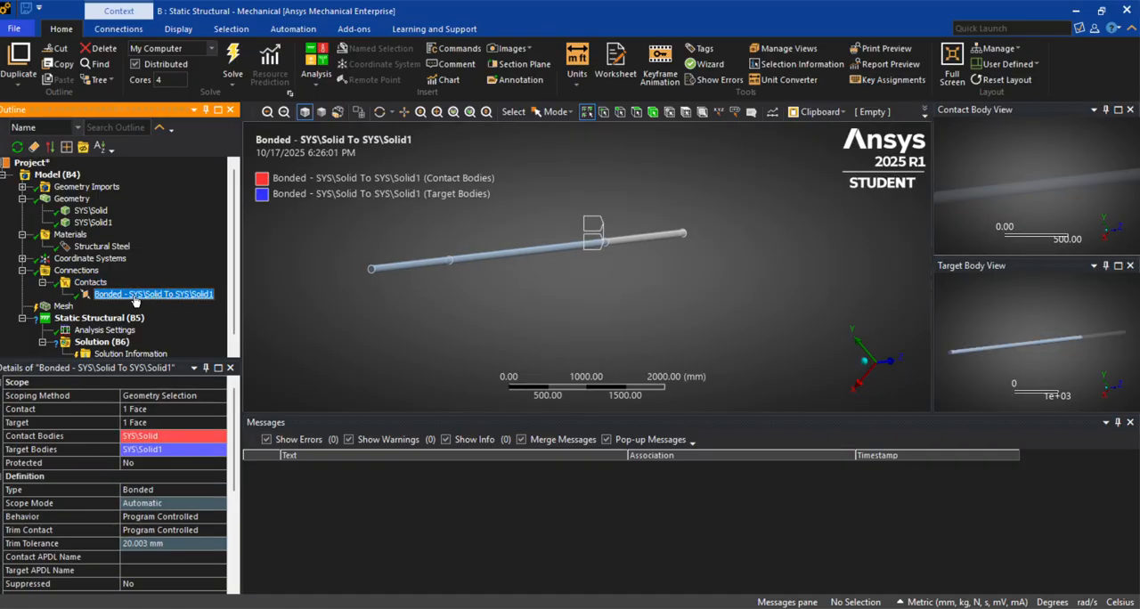
Try the Nonlinear Mechanical physics preference for the mesh and set it back to Mechanical
left_click(62, 308)
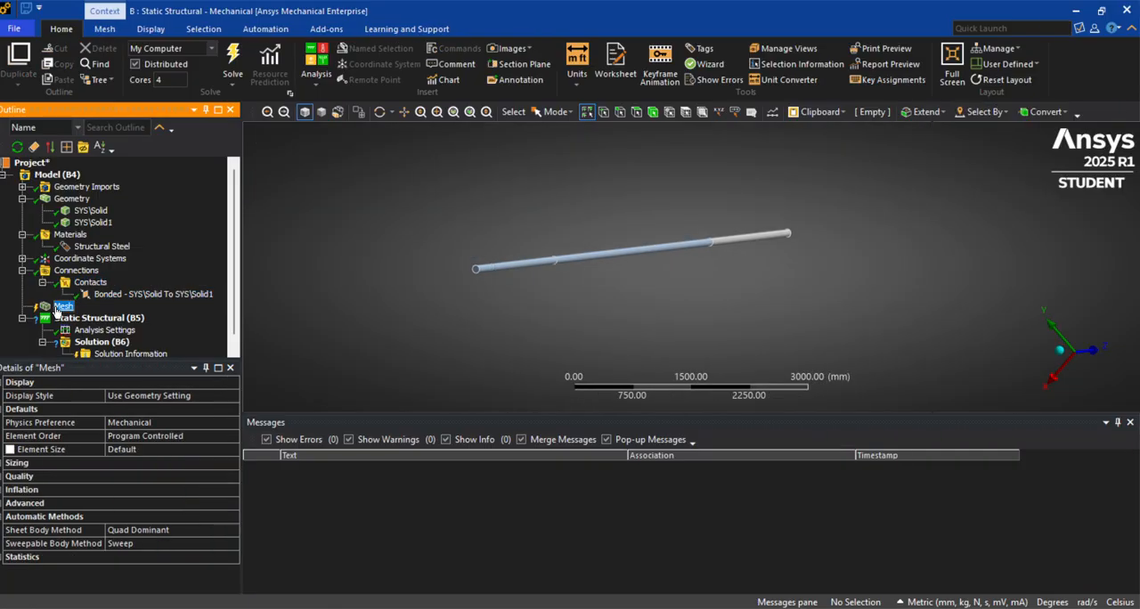
left_click(225, 424)
left_click(232, 422)
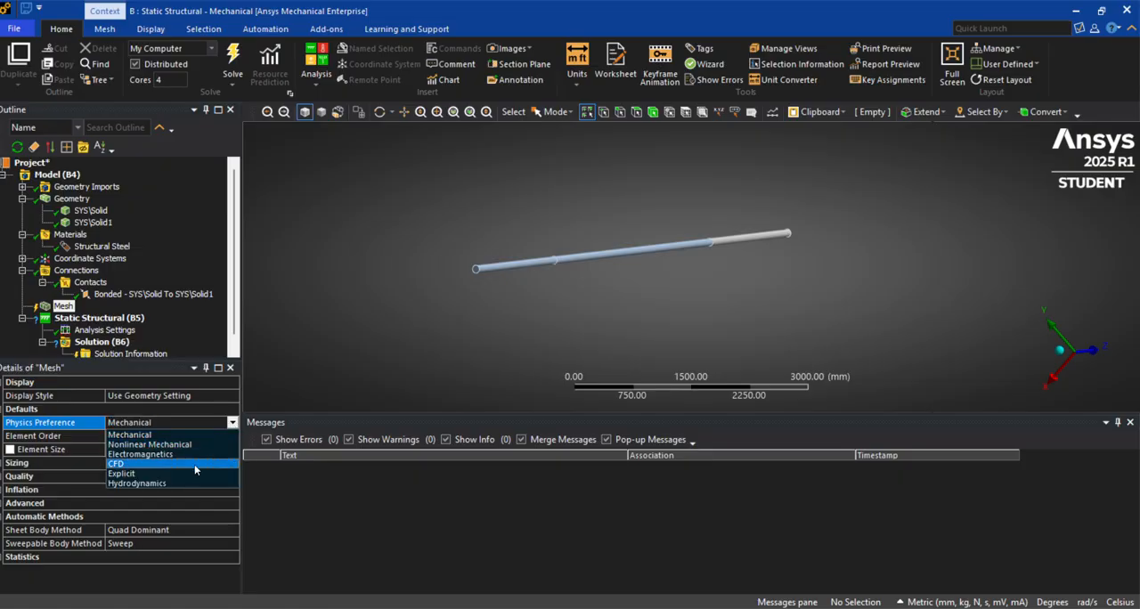
left_click(184, 443)
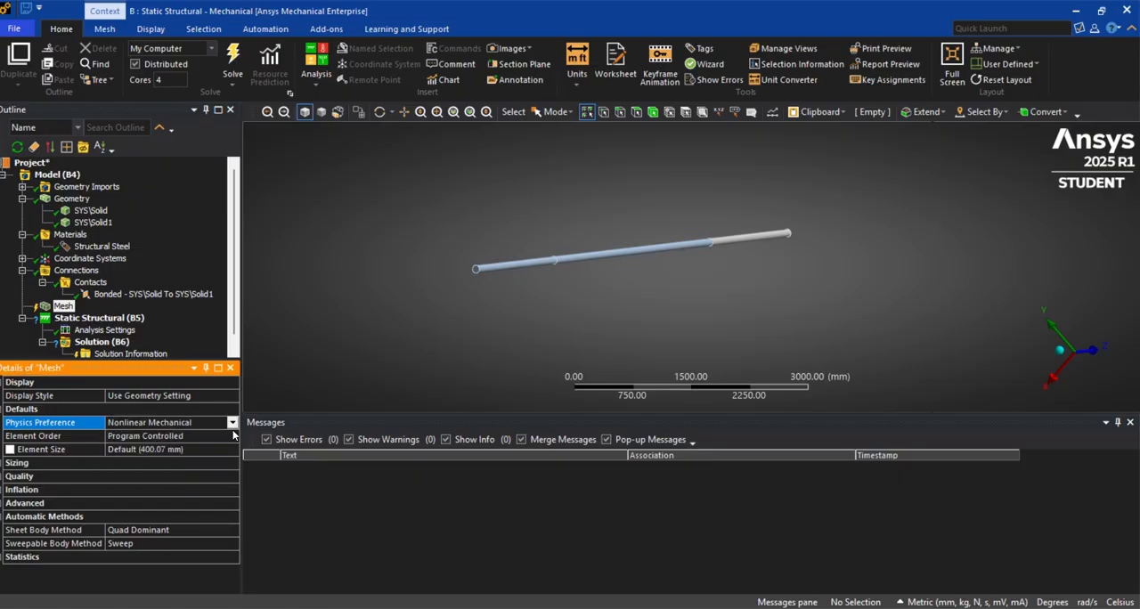
left_click(231, 423)
left_click(214, 436)
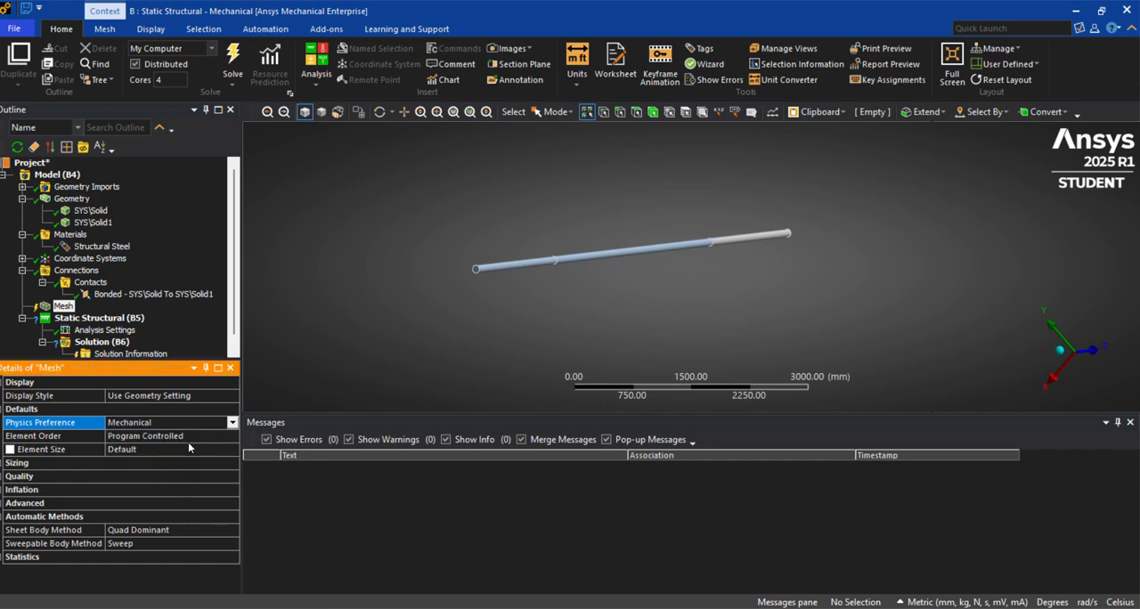
Set the mesh's span angle center to Fine and its element size to 200 mm
left_click(185, 448)
left_click(12, 465)
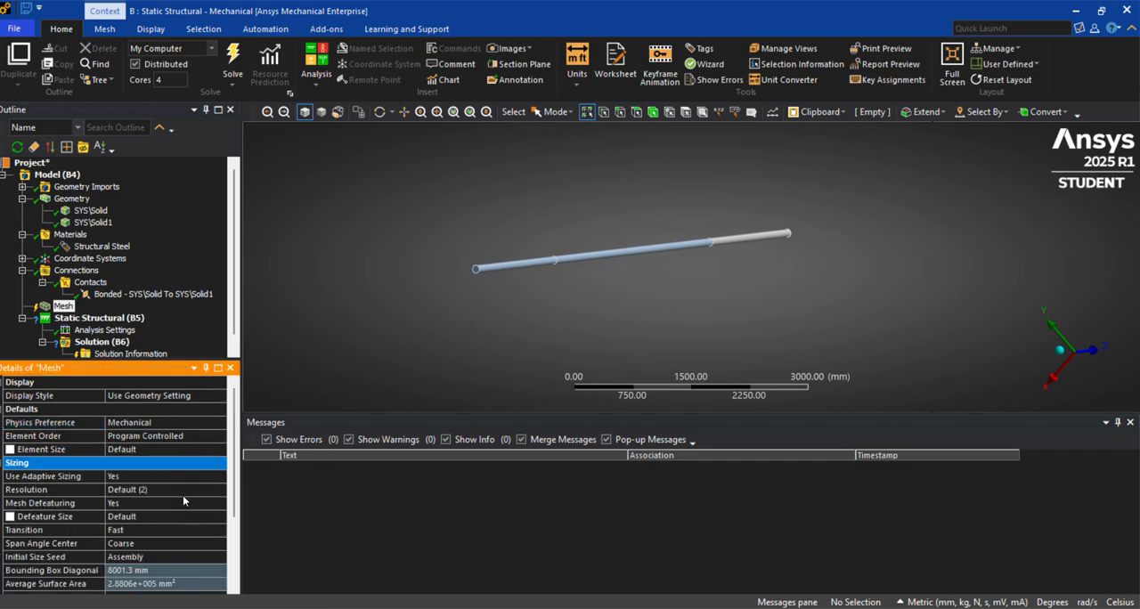
left_click(183, 544)
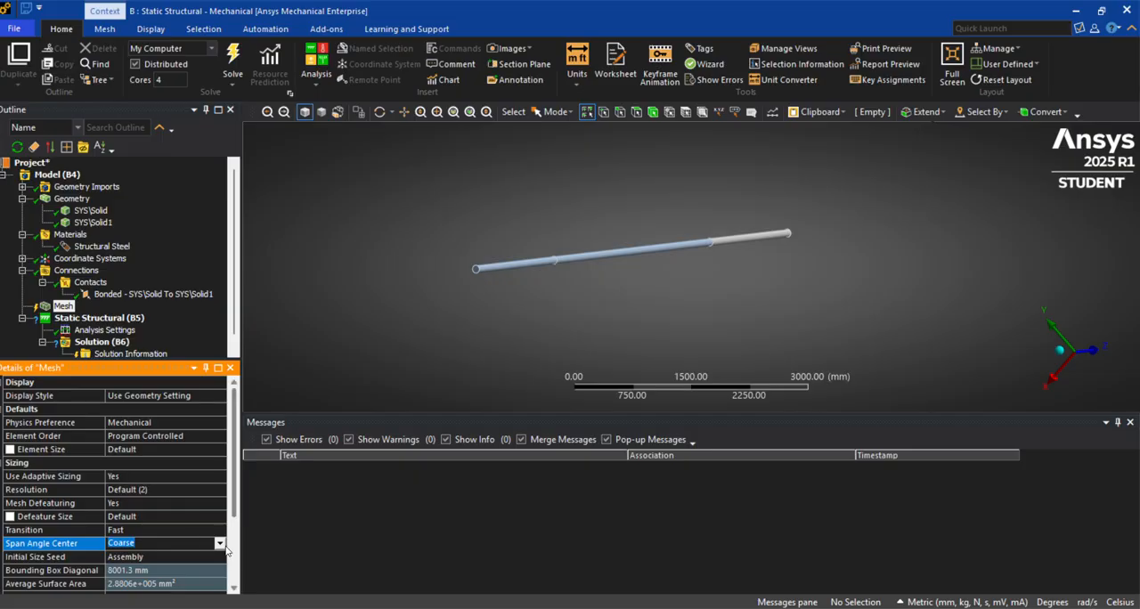
left_click(223, 547)
left_click(153, 576)
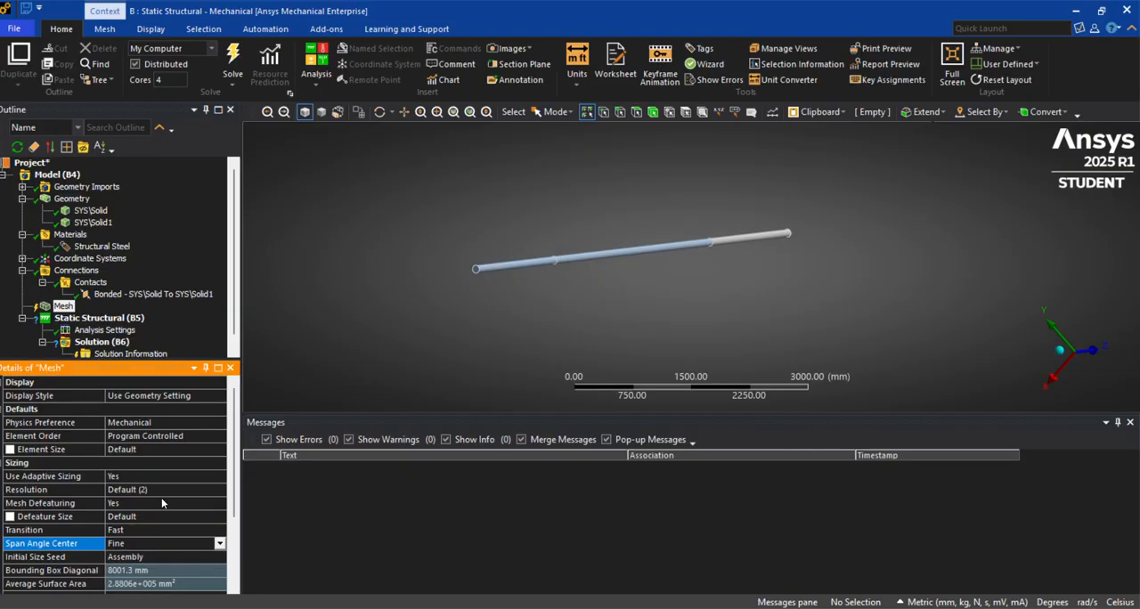
left_click(185, 451)
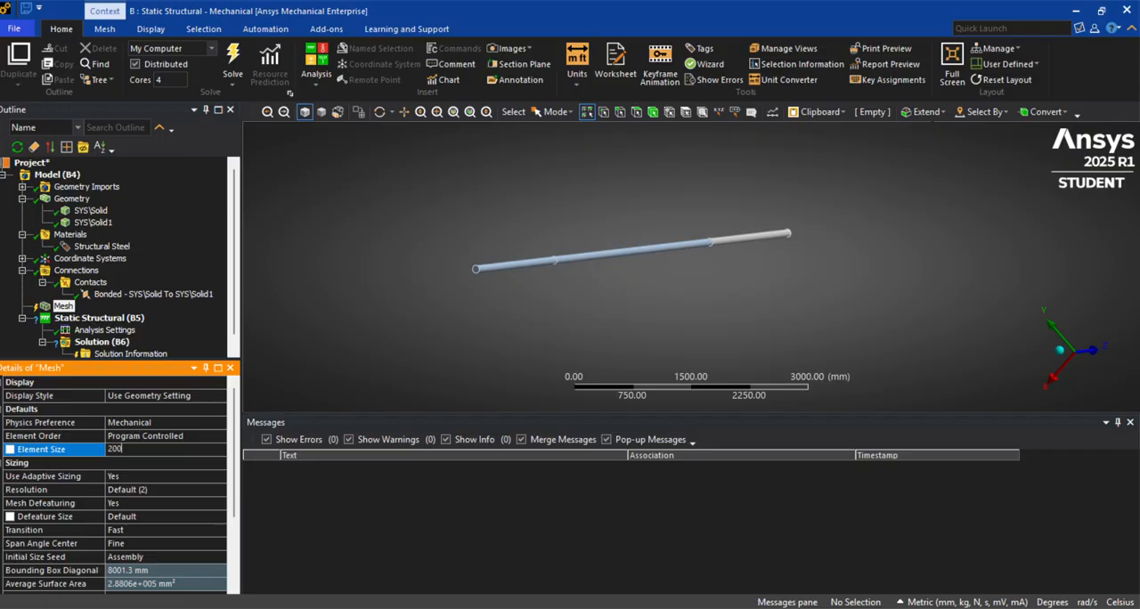
key("Return")
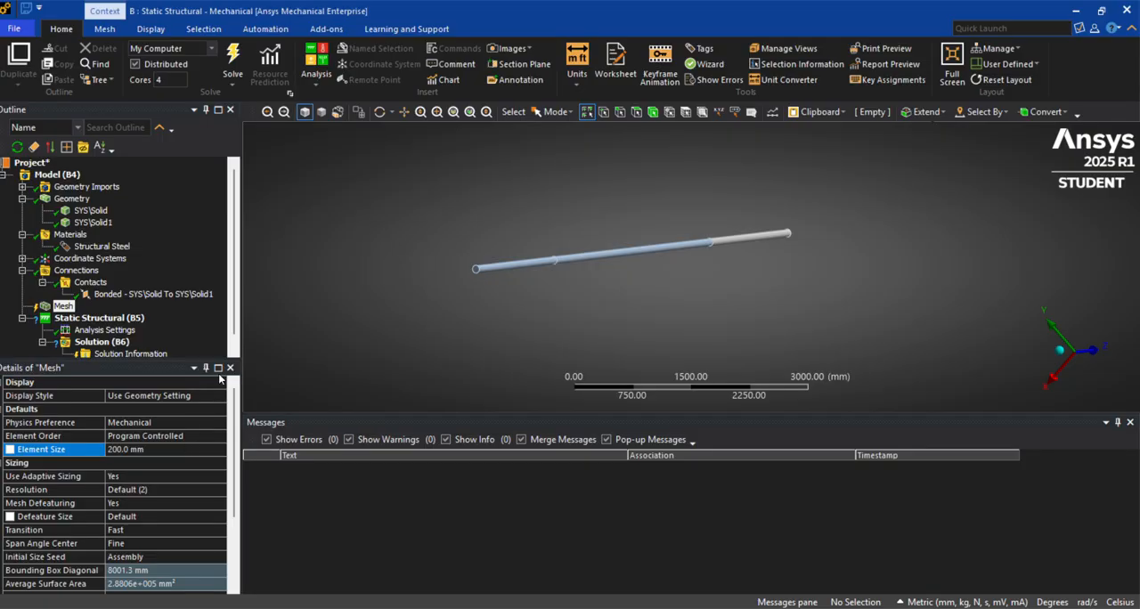
Generate the mesh and inspect it along the beam
right_click(65, 304)
left_click(156, 354)
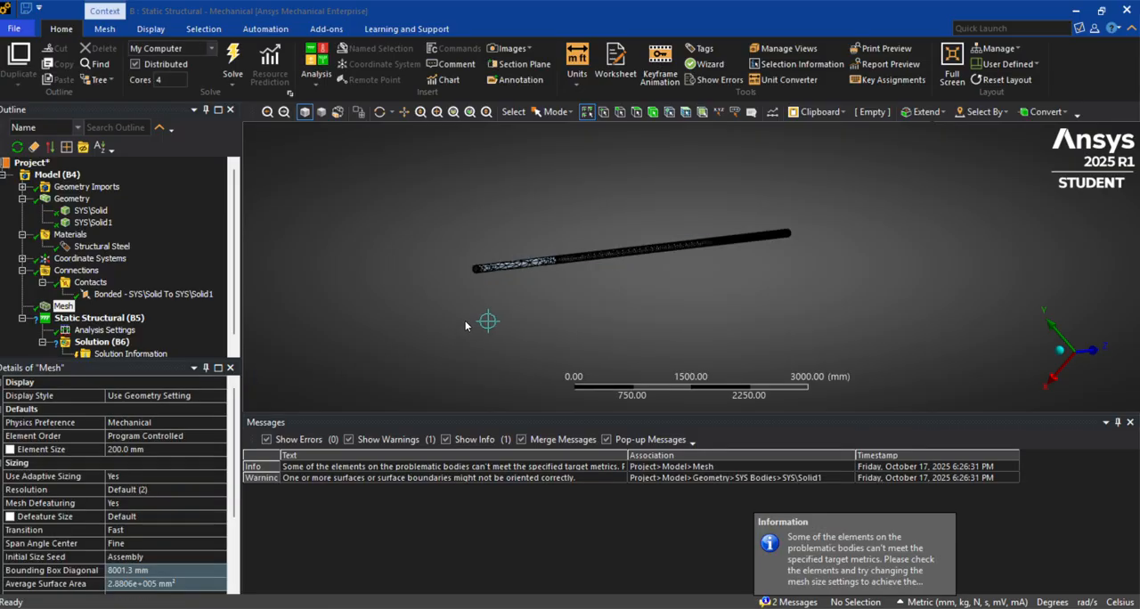
scroll(621, 313, "up", 3)
scroll(621, 311, "up", 3)
middle_click_drag(621, 311, 699, 293)
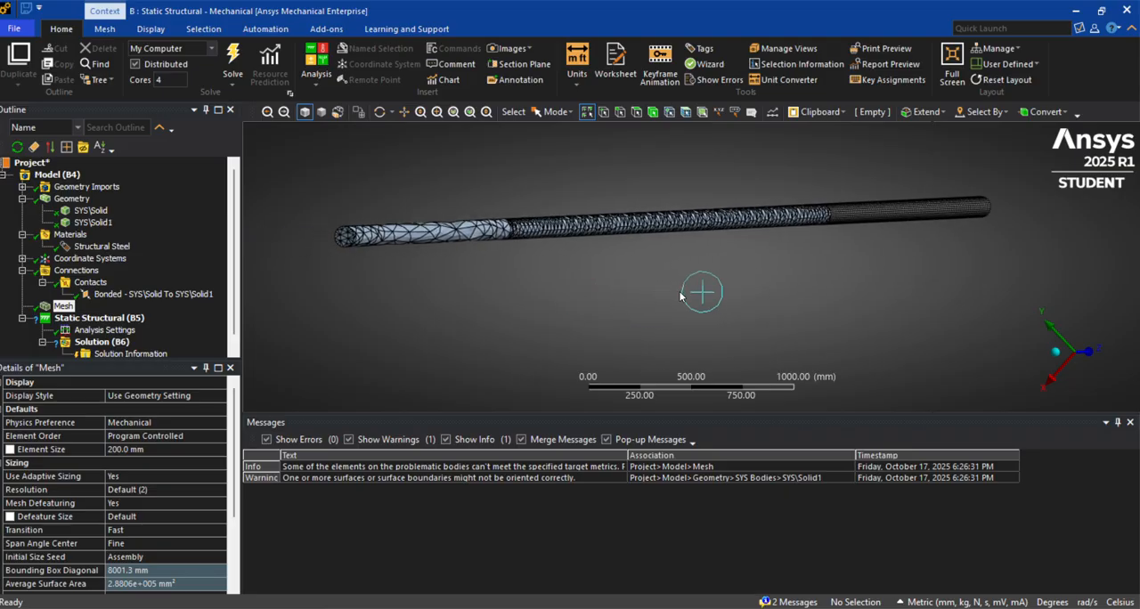
Set the number of steps in the static structural analysis settings to 2
left_click(87, 318)
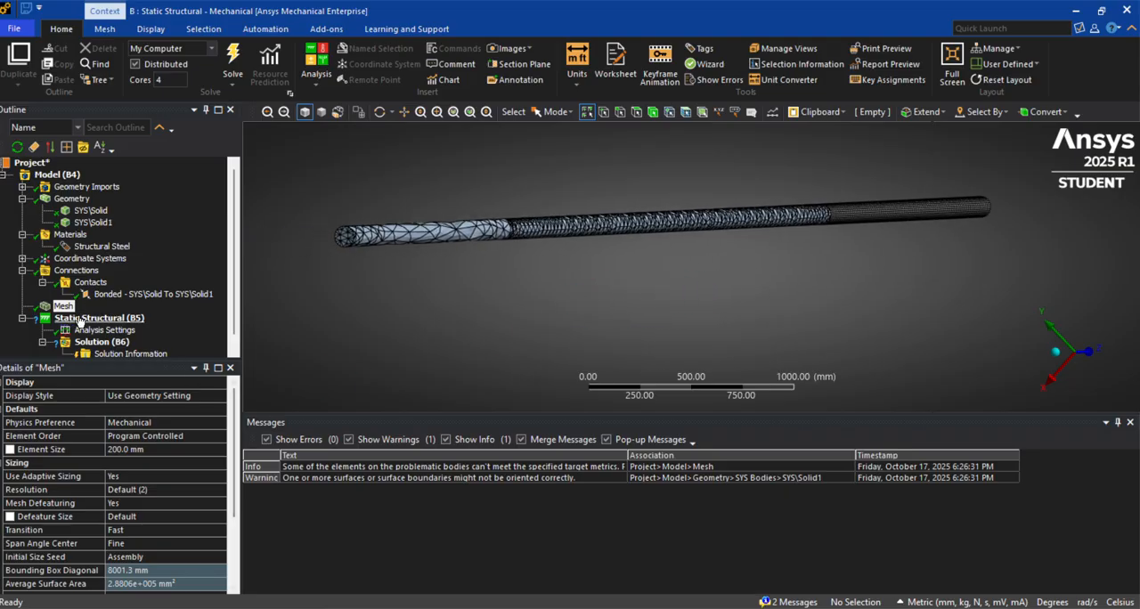
left_click(91, 330)
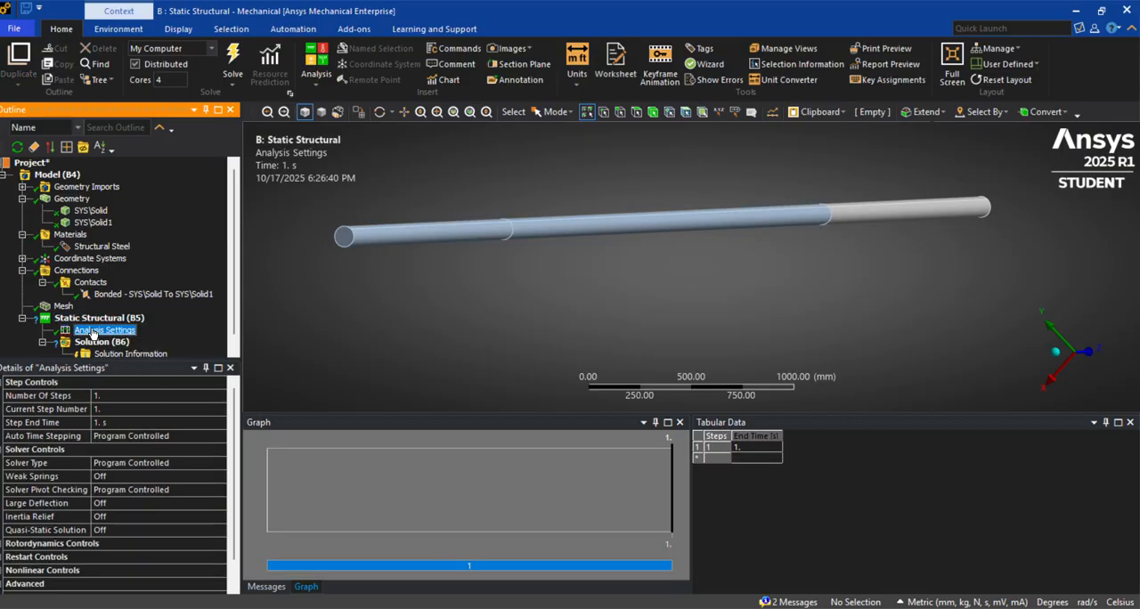
left_click(121, 398)
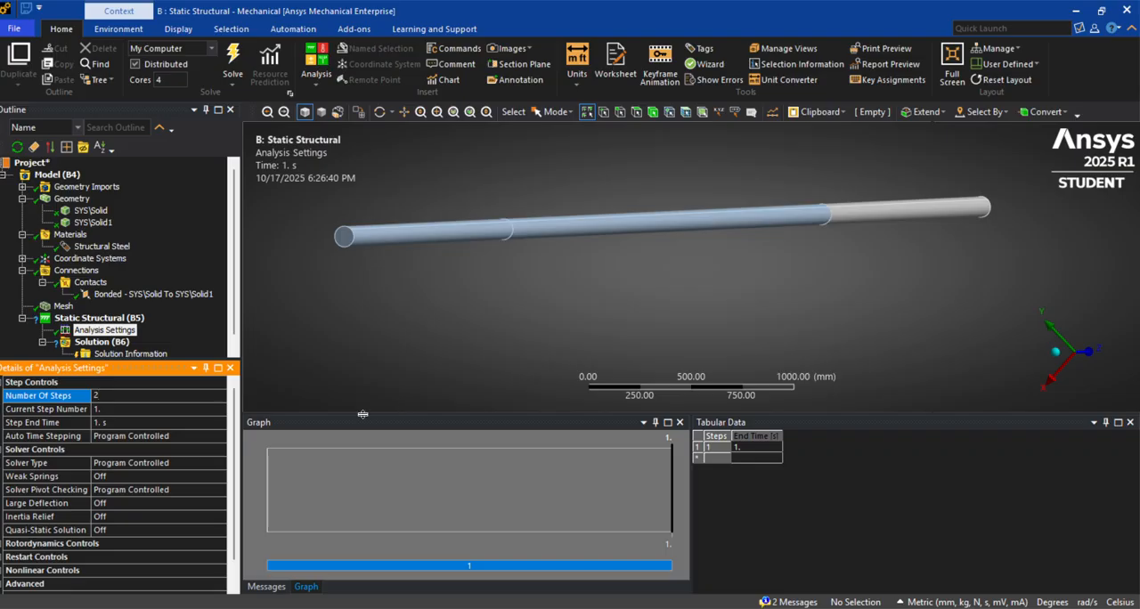
left_click(134, 420)
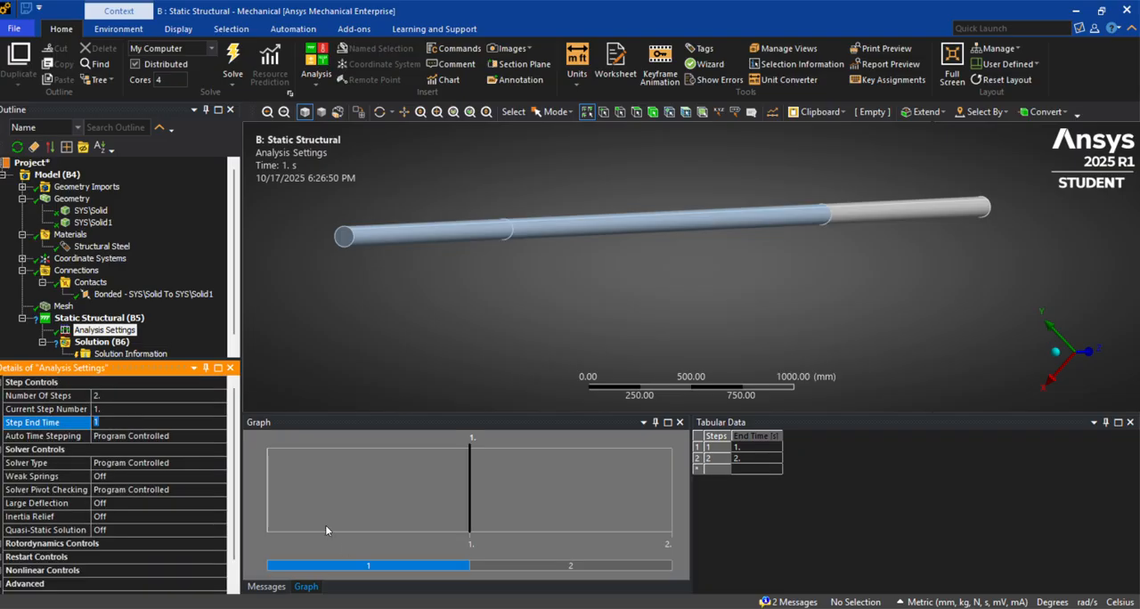
Set the end time of load step 2 to 10 s
left_click(147, 423)
left_click(416, 568)
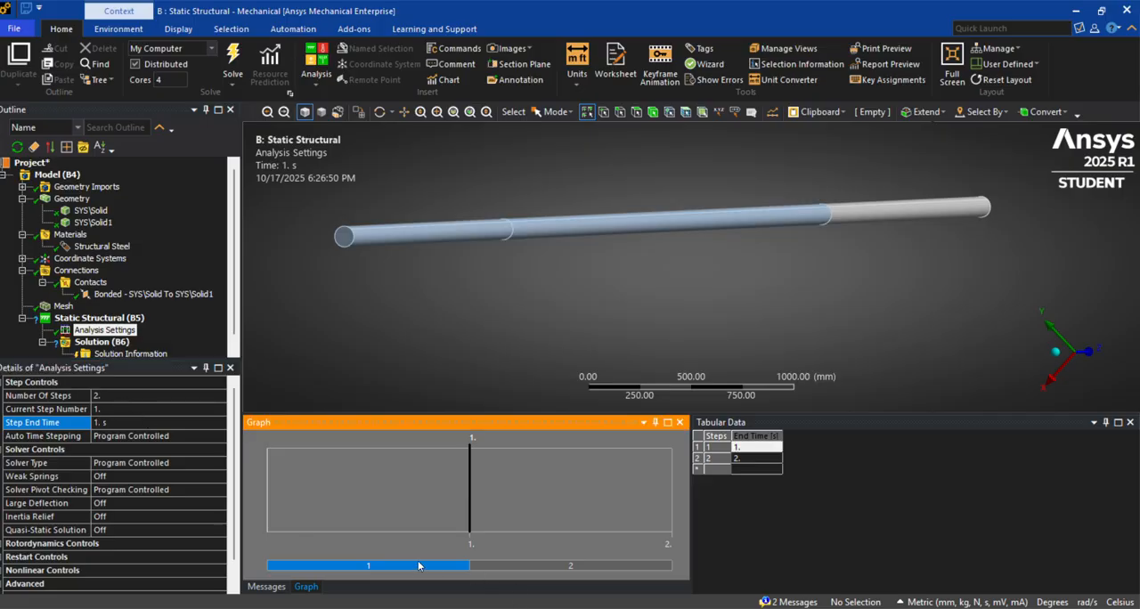
left_click(123, 421)
left_click(519, 568)
left_click(125, 432)
left_click(126, 423)
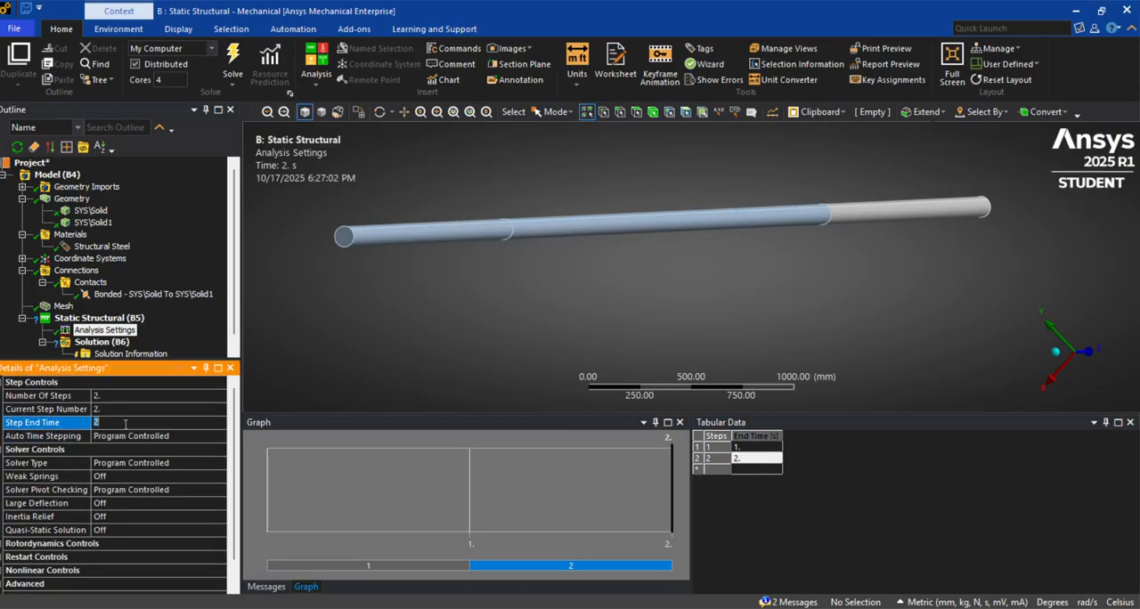
key("Return")
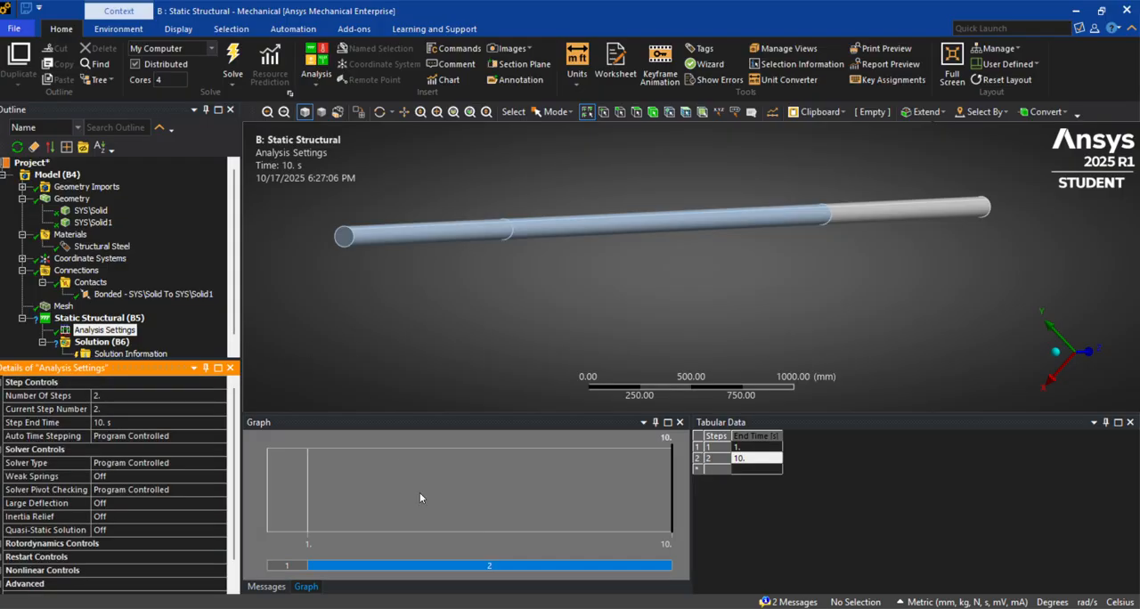
Set the end time of load step 1 to 5 s
left_click(287, 566)
left_click(112, 422)
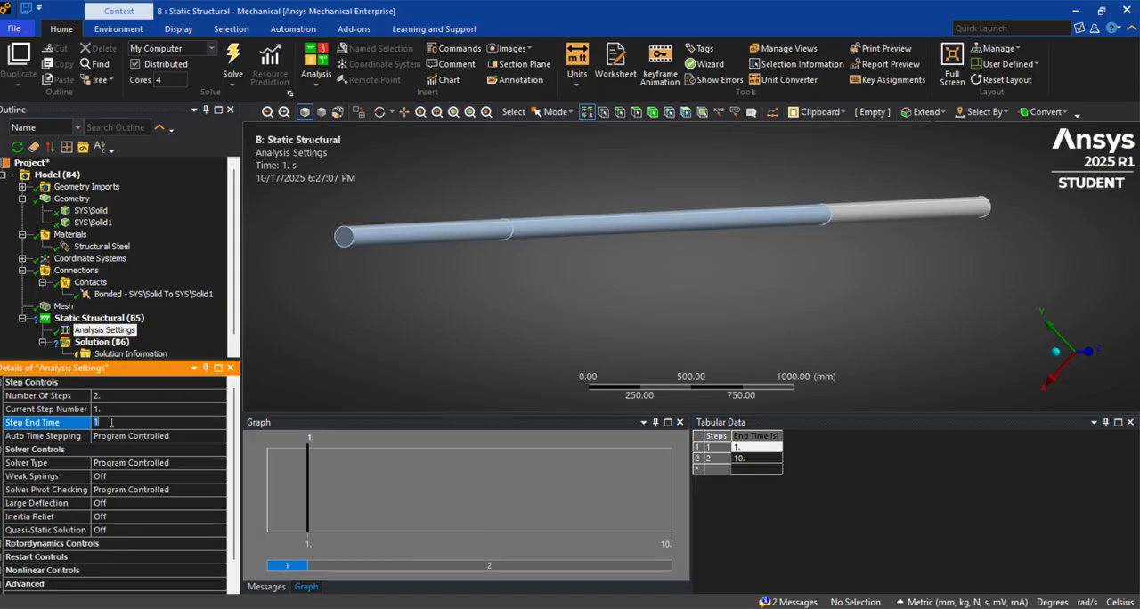
type("5")
key("Return")
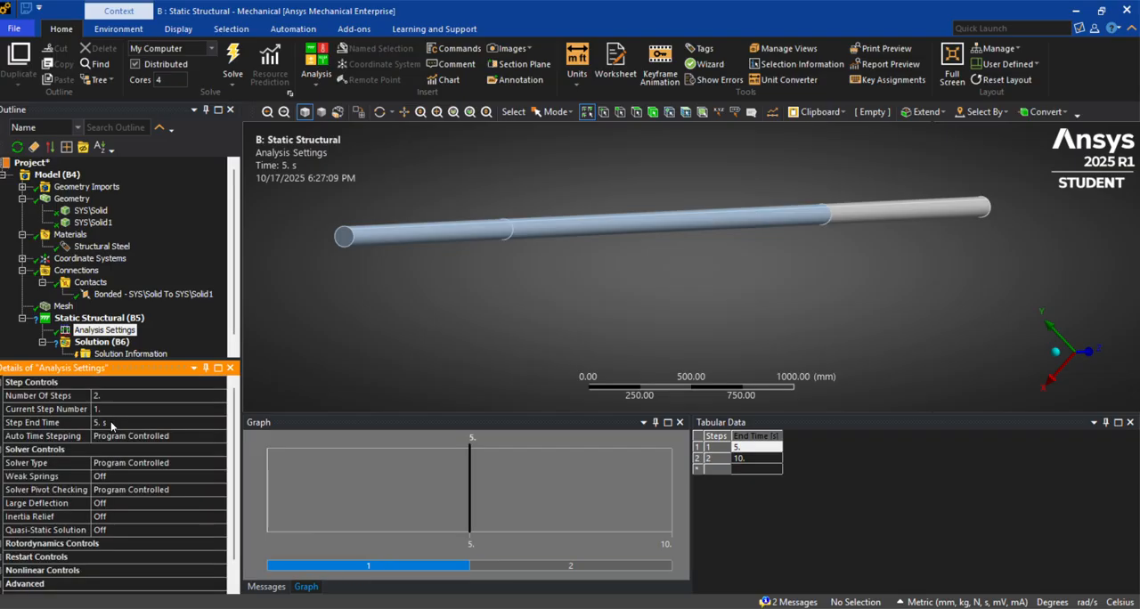
Add a fixed support to the circular end face of the beam's 2 m segment
right_click(127, 319)
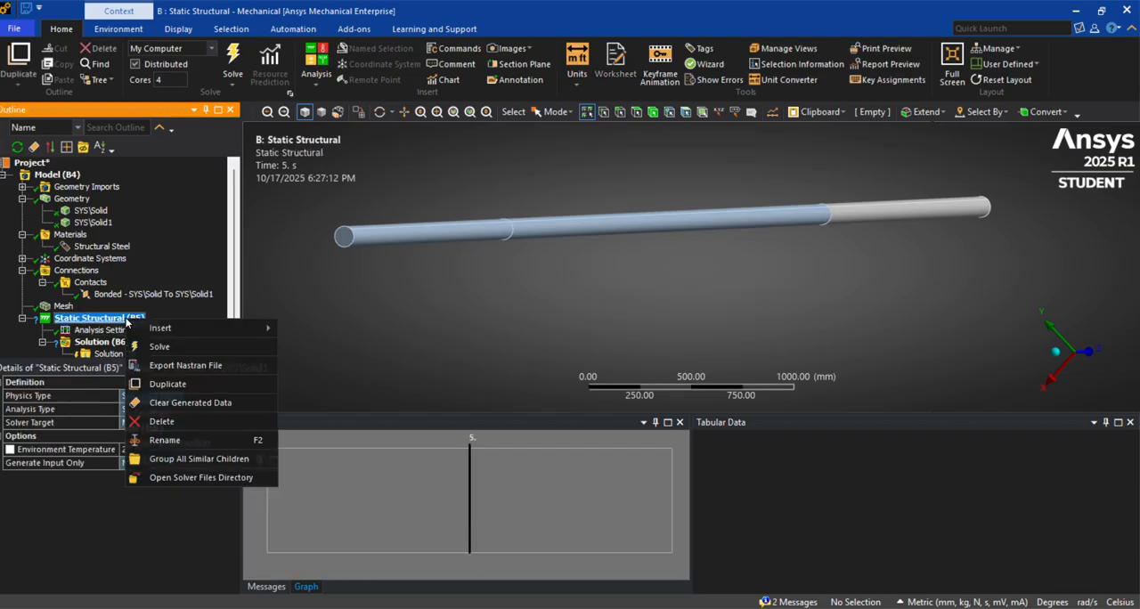
mouse_move(201, 335)
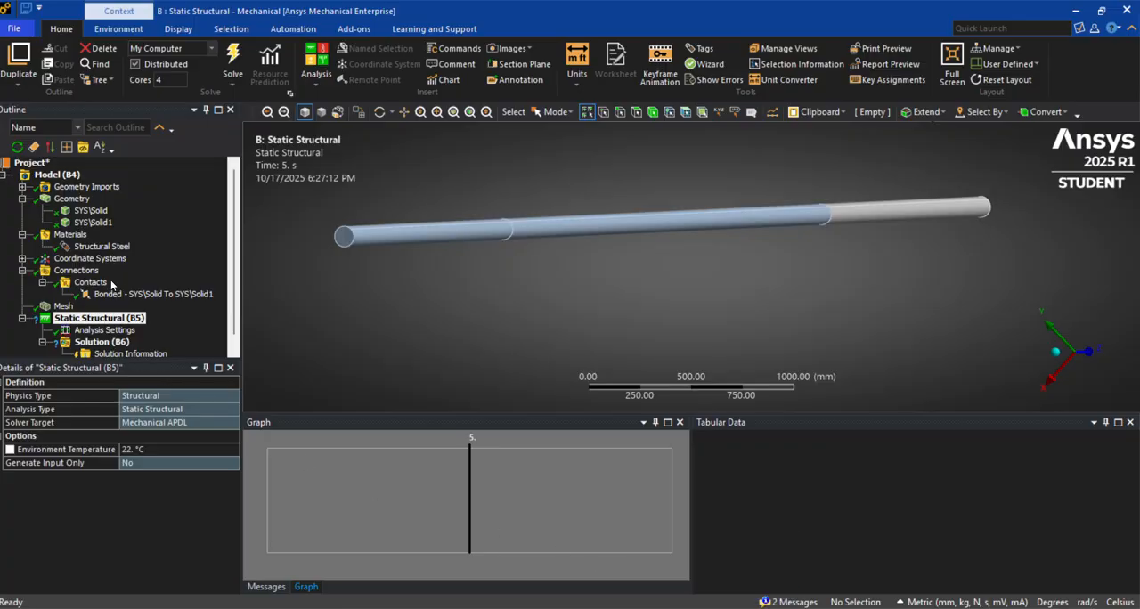
left_click(90, 319)
right_click(90, 321)
mouse_move(129, 326)
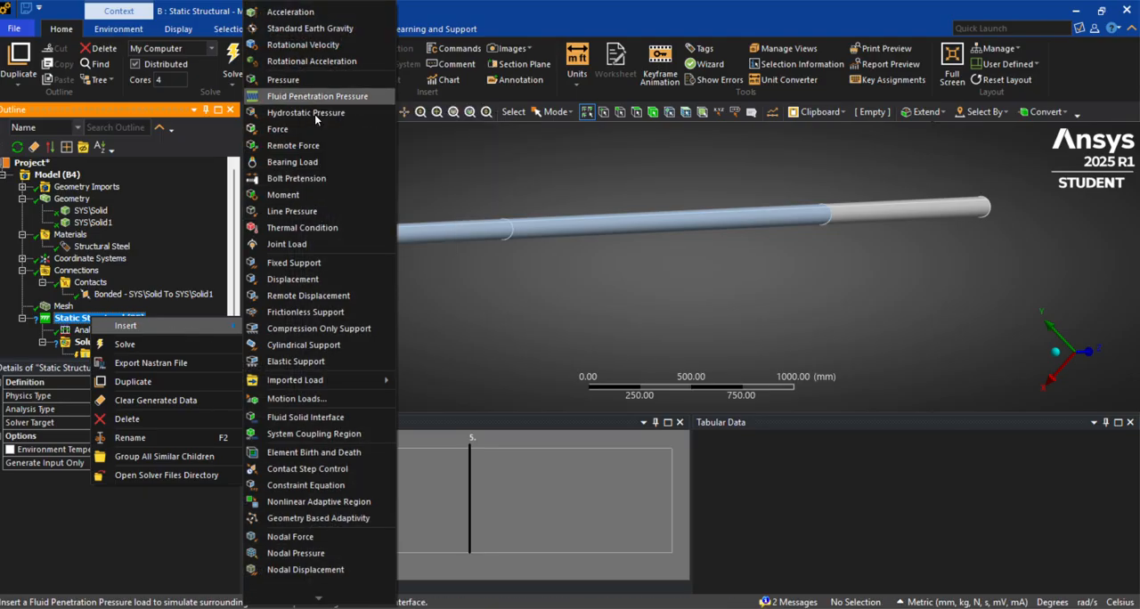
left_click(294, 263)
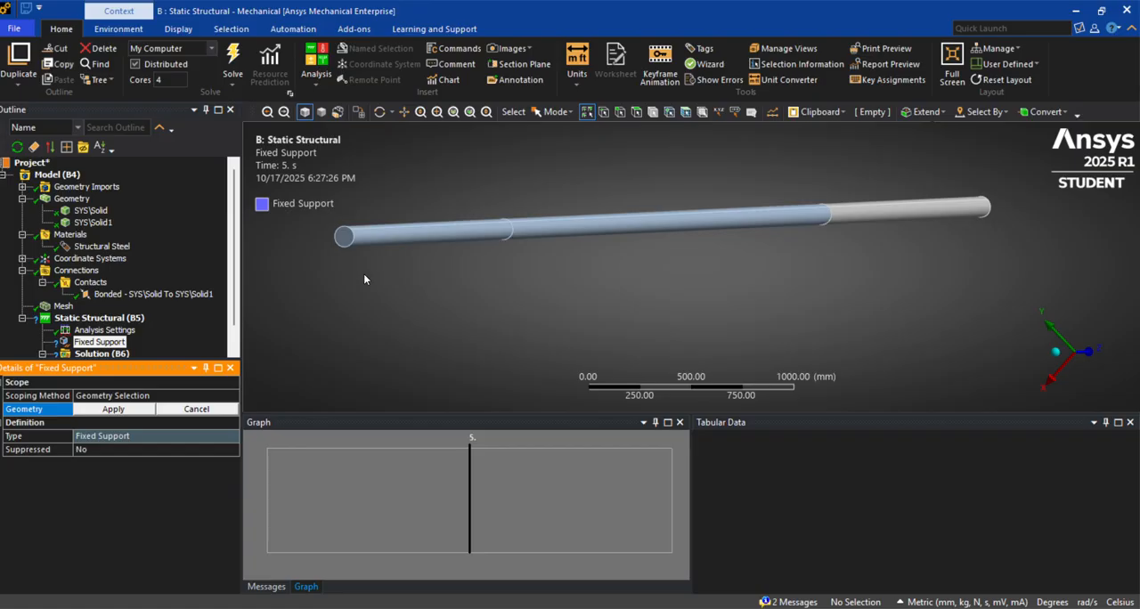
left_click(344, 241)
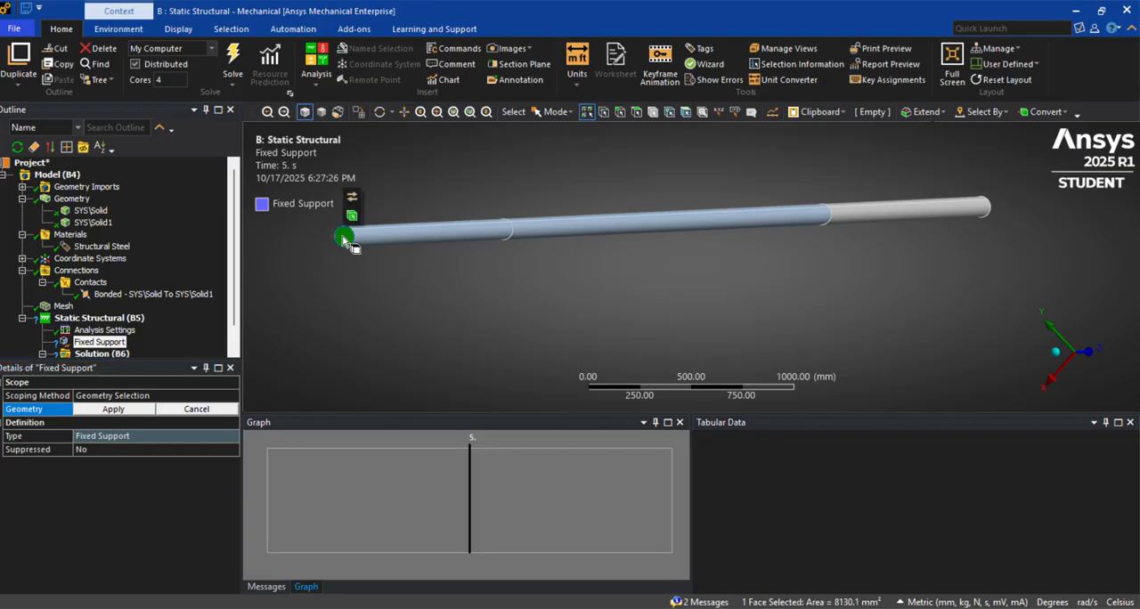
left_click(114, 408)
Add a moment load to the static structural analysis, scoped to all three cylindrical faces along the beam
left_click(89, 318)
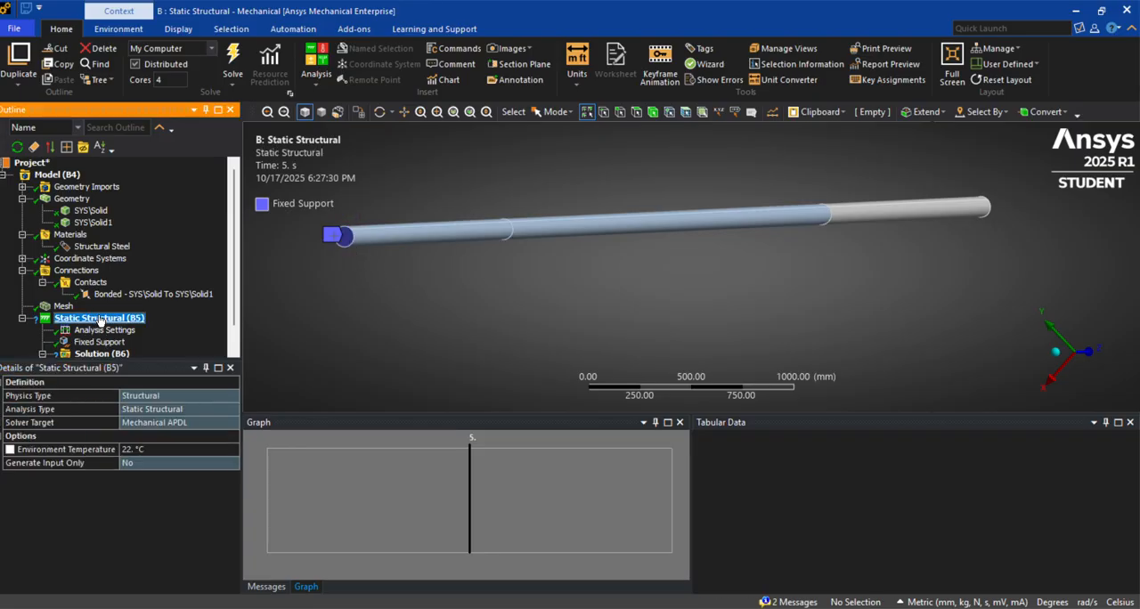
right_click(100, 318)
mouse_move(135, 324)
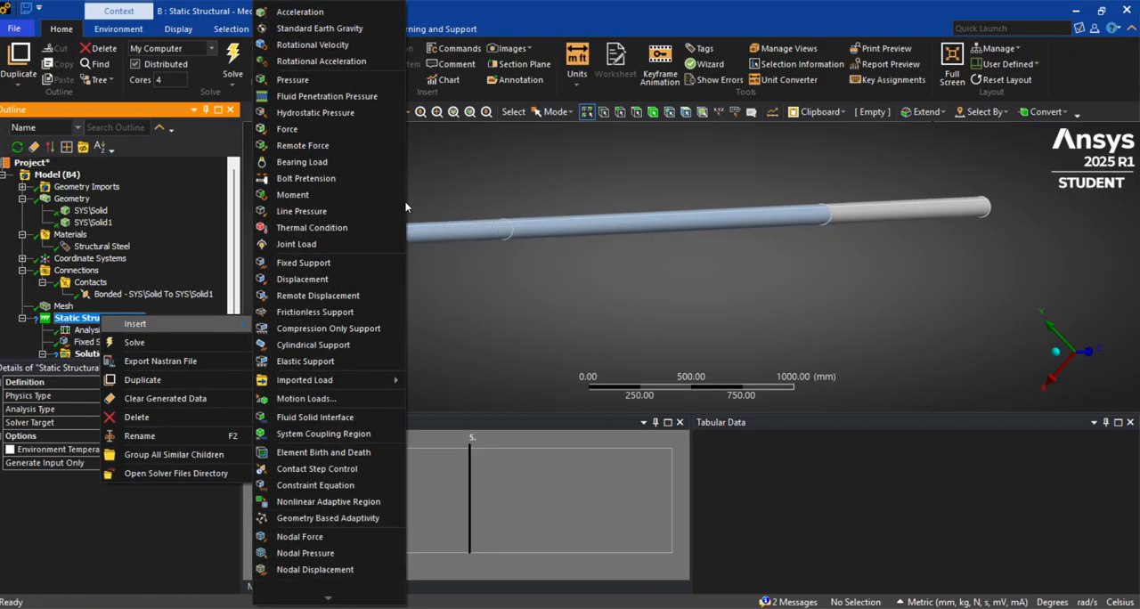
left_click(326, 192)
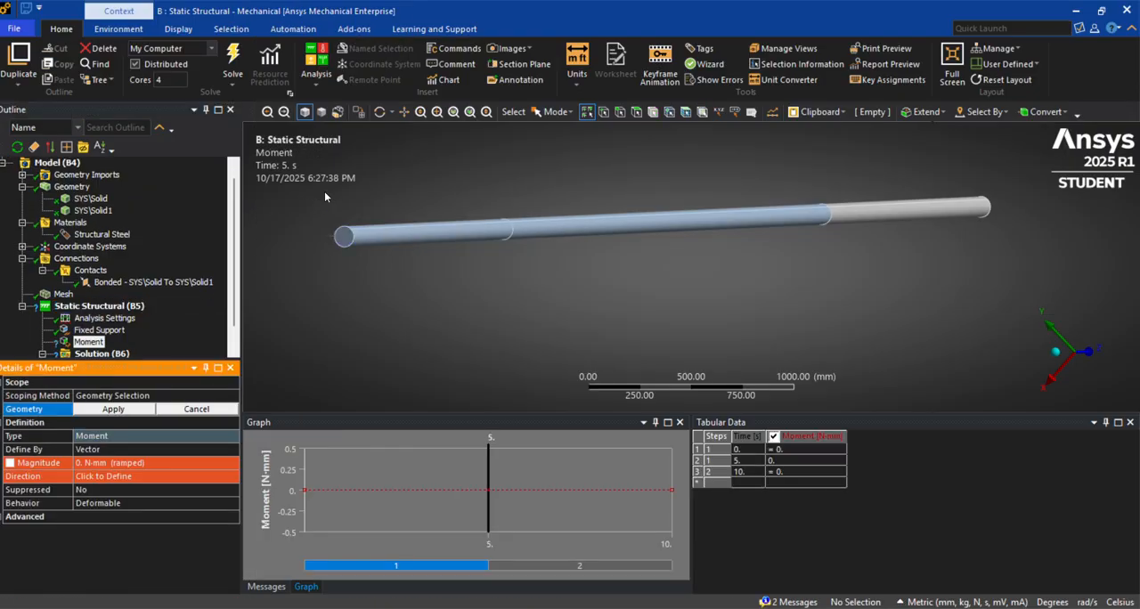
left_click(636, 114)
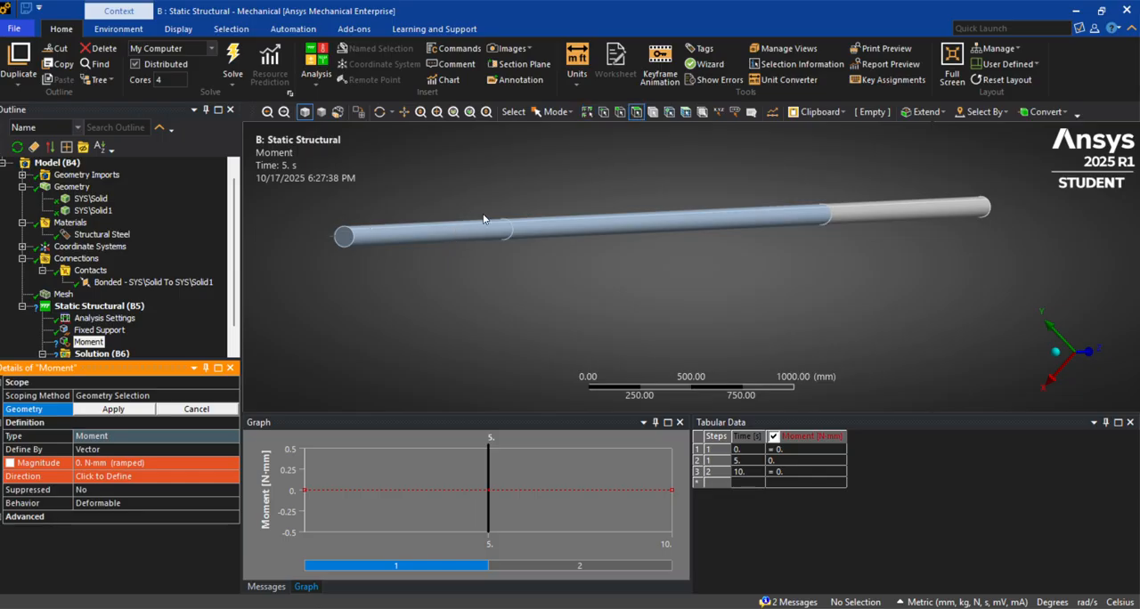
left_click(489, 232)
left_click(553, 221, "ctrl")
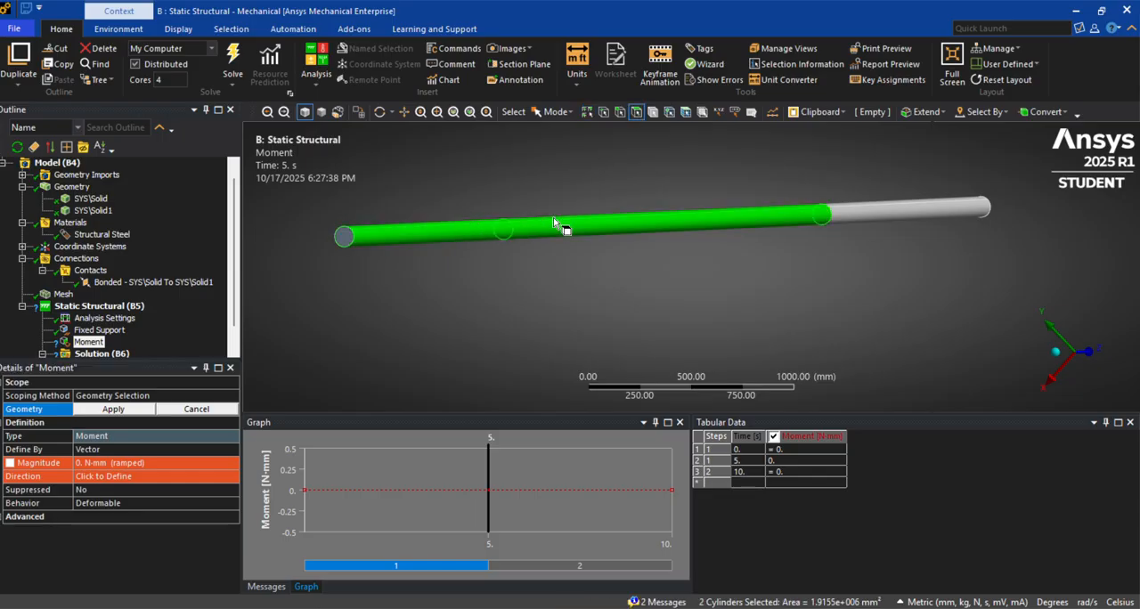
left_click(896, 214, "ctrl")
left_click(113, 409)
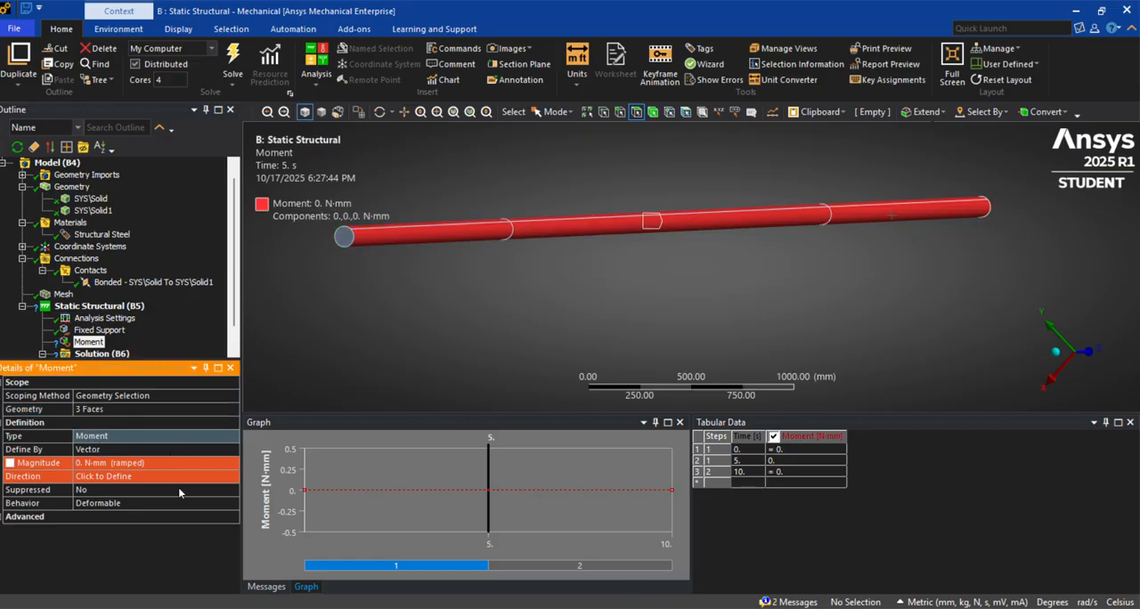
Define the moment by components and enter 3000 N·mm as its Z component
left_click(160, 449)
left_click(232, 449)
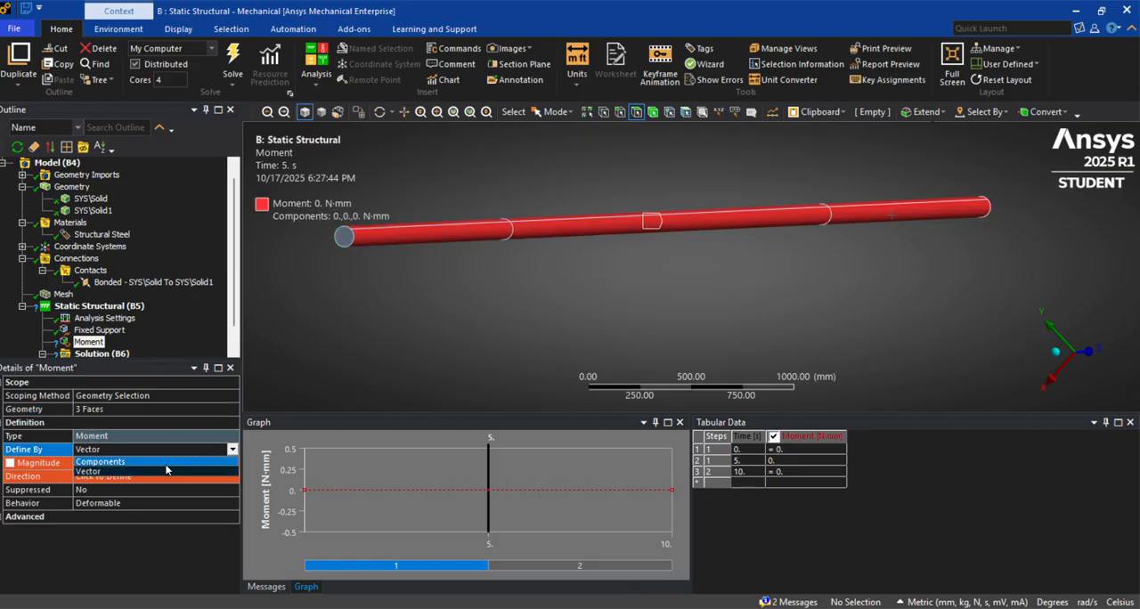
left_click(162, 475)
left_click(140, 504)
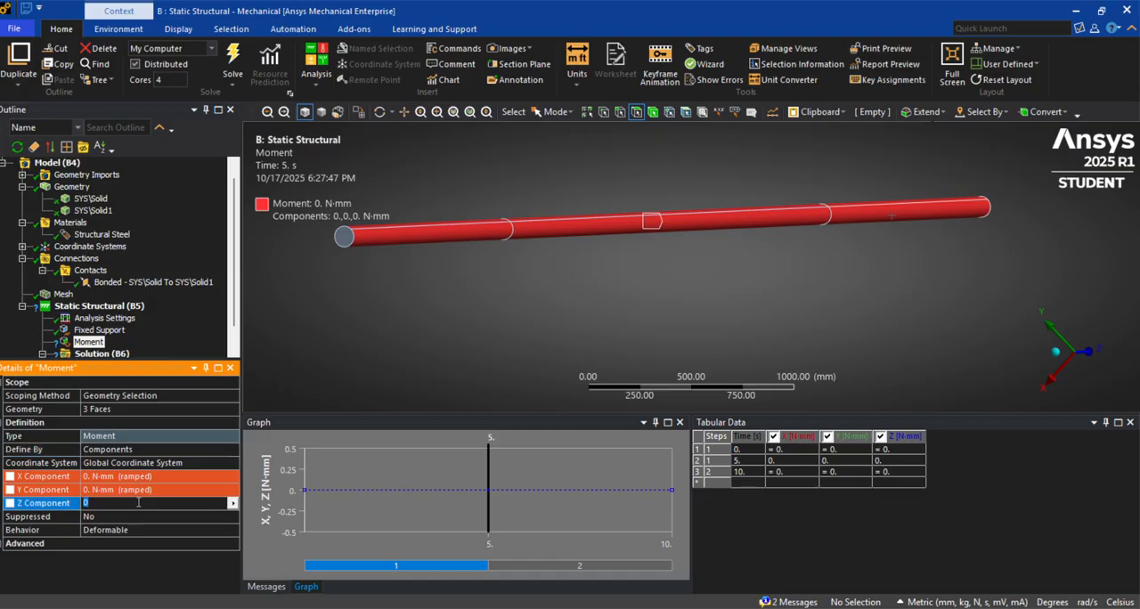
type("3000")
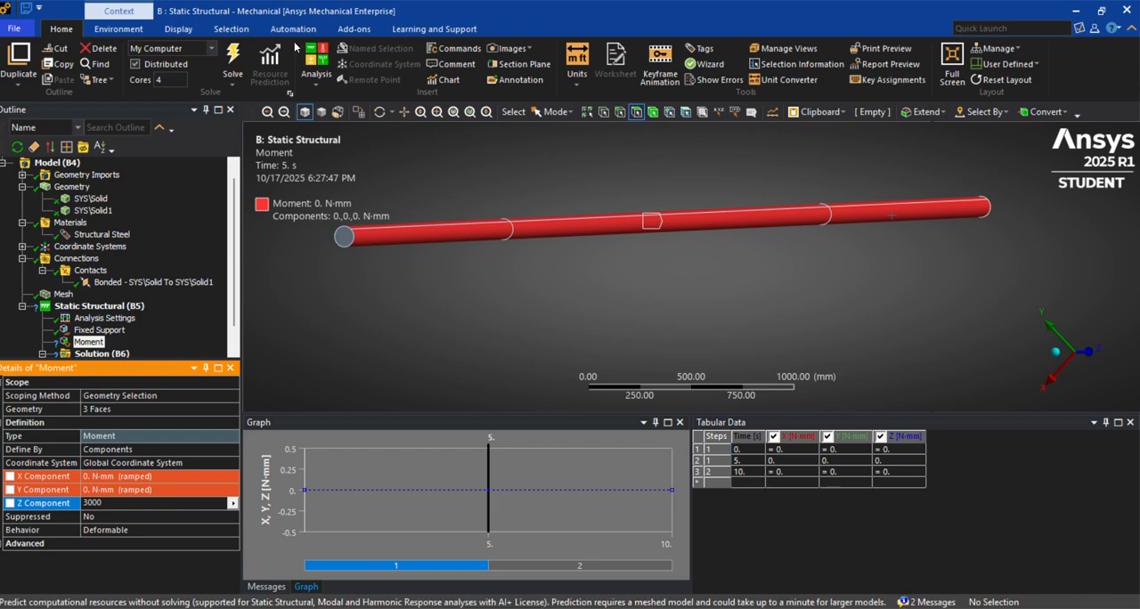
Switch the unit system to Metric (m, kg, N, s, V, A) and set the moment's Z component to 30000 N·m
left_click(577, 71)
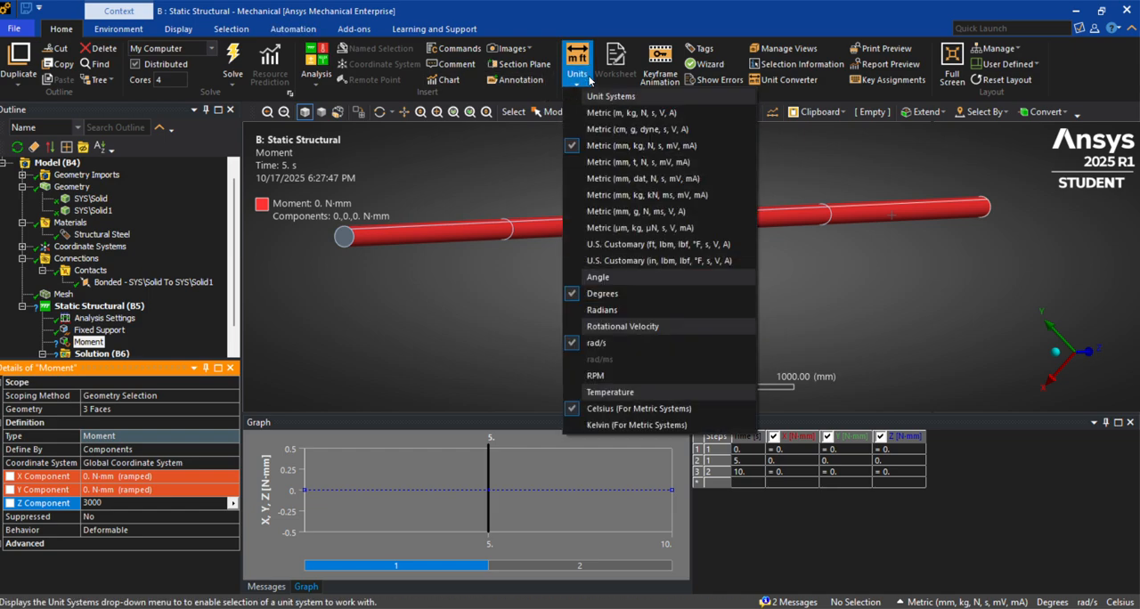
left_click(623, 116)
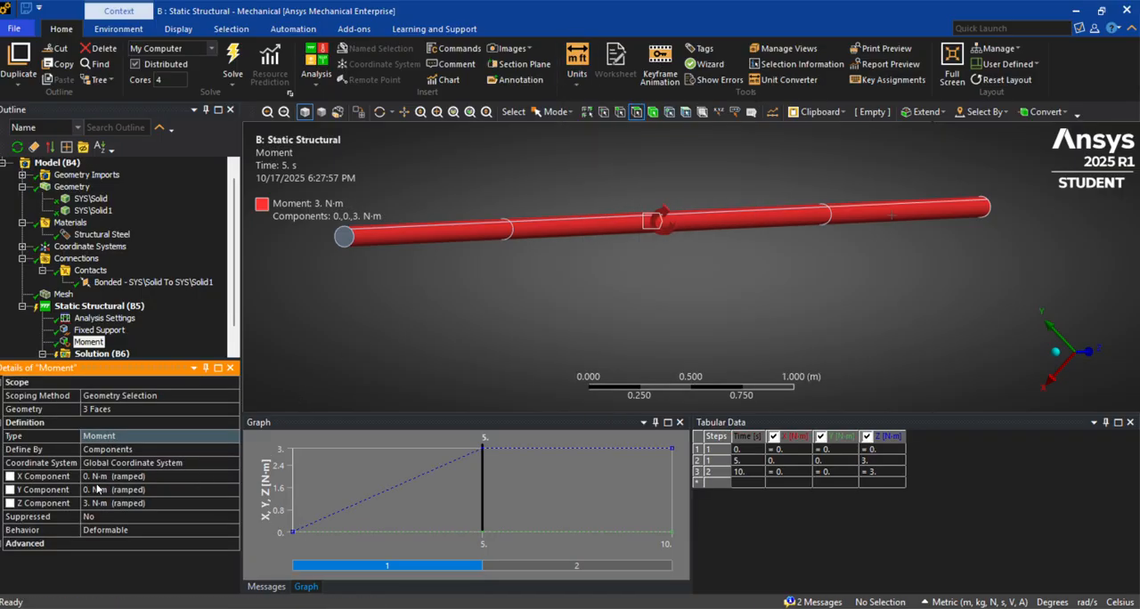
left_click(92, 502)
type("30000")
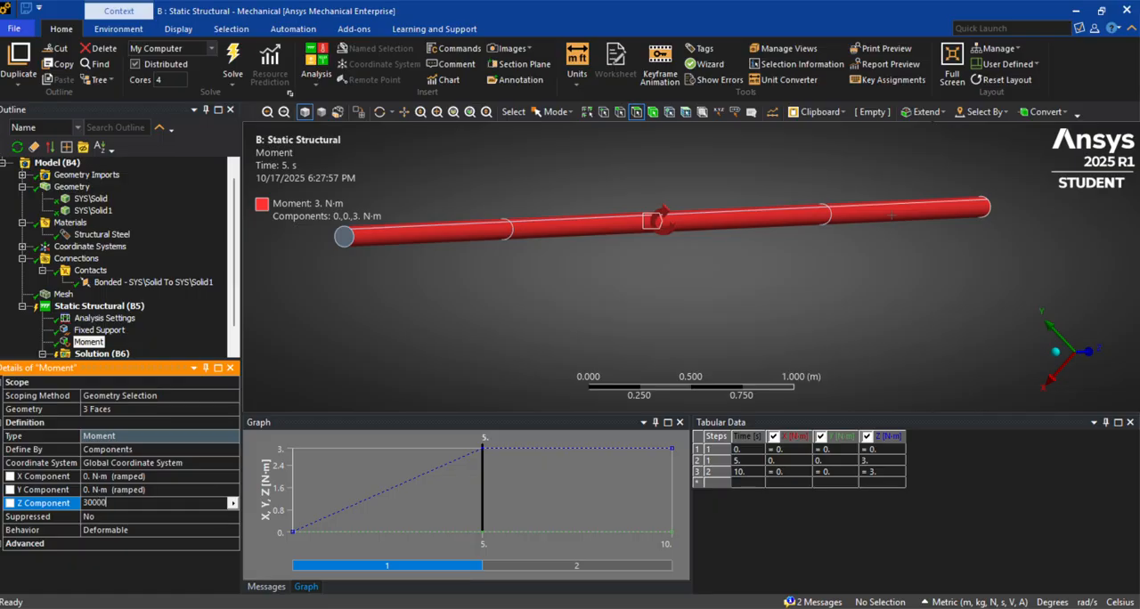
key("Return")
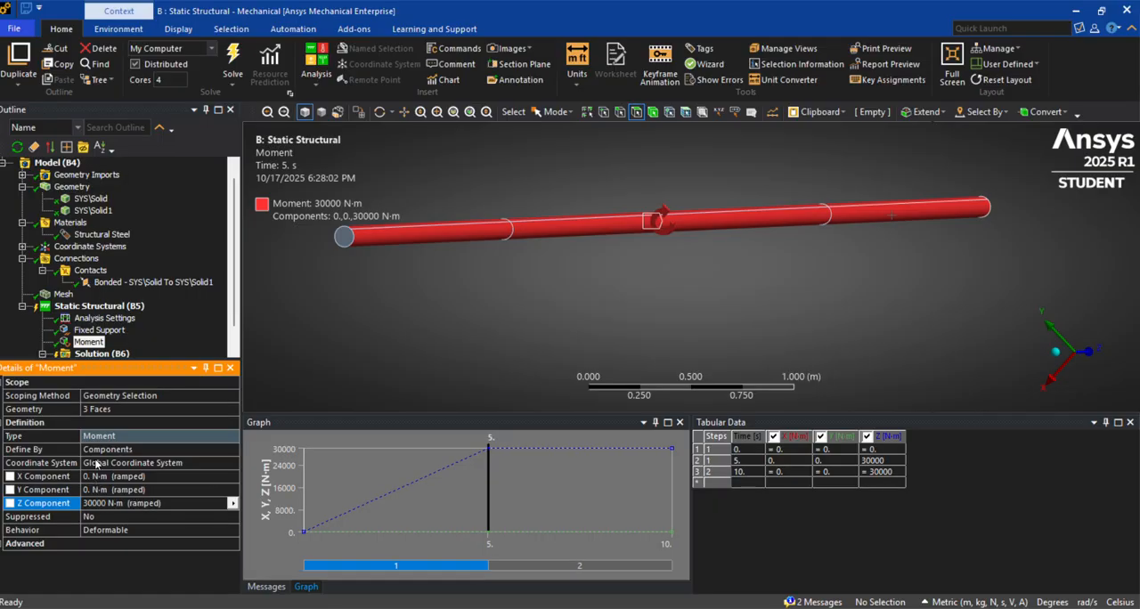
Add a line pressure scoped to the two lengthwise edges of the beam's middle segment and unsupported end segment
right_click(103, 306)
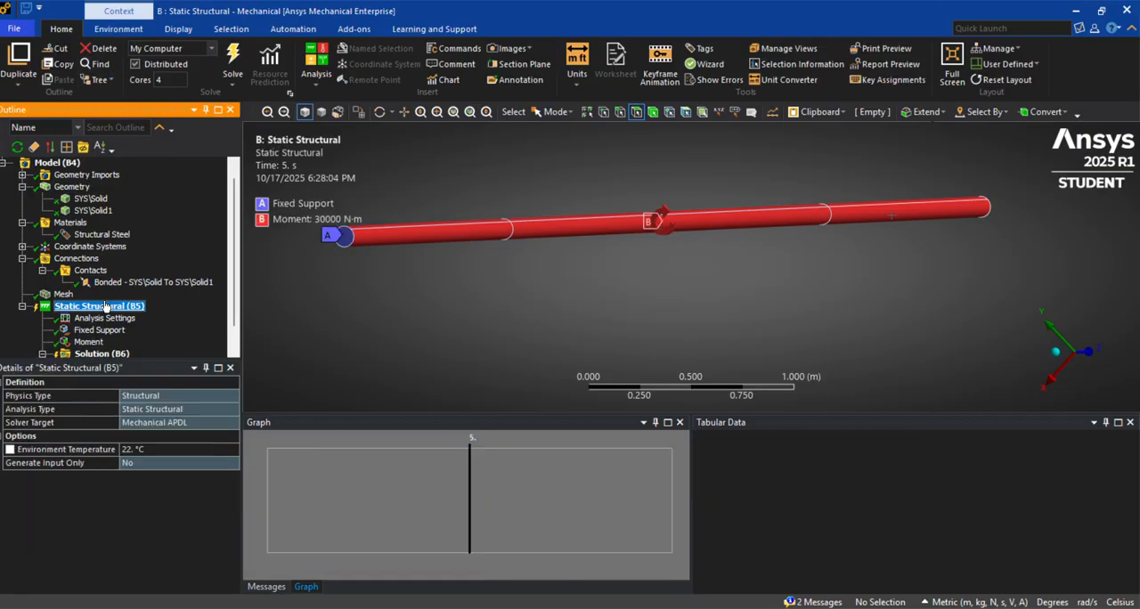
mouse_move(213, 311)
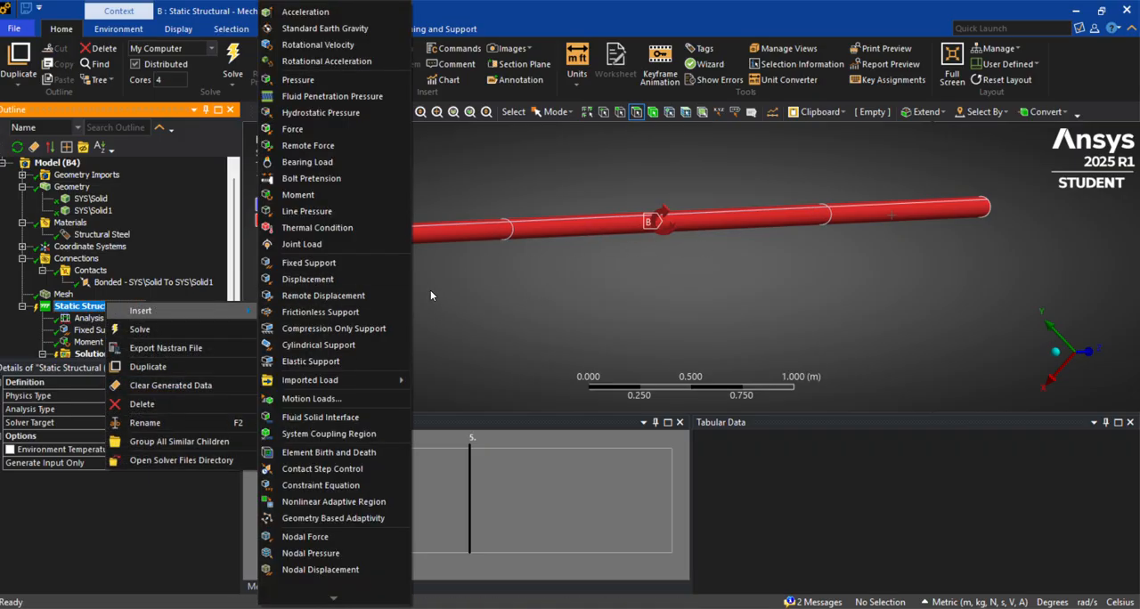
left_click(324, 214)
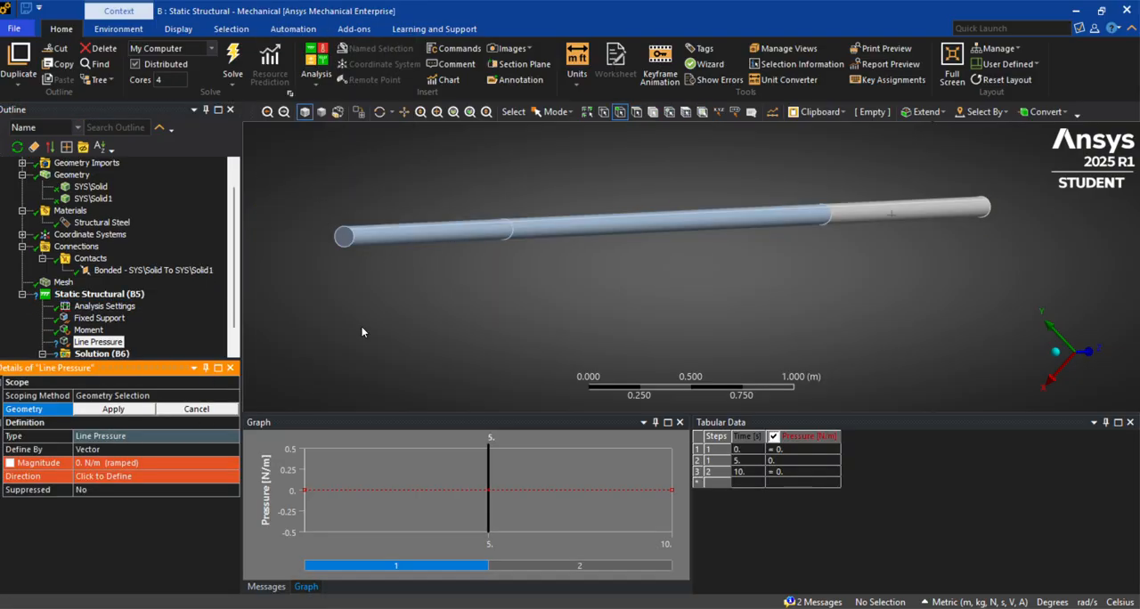
middle_click_drag(588, 231, 570, 305)
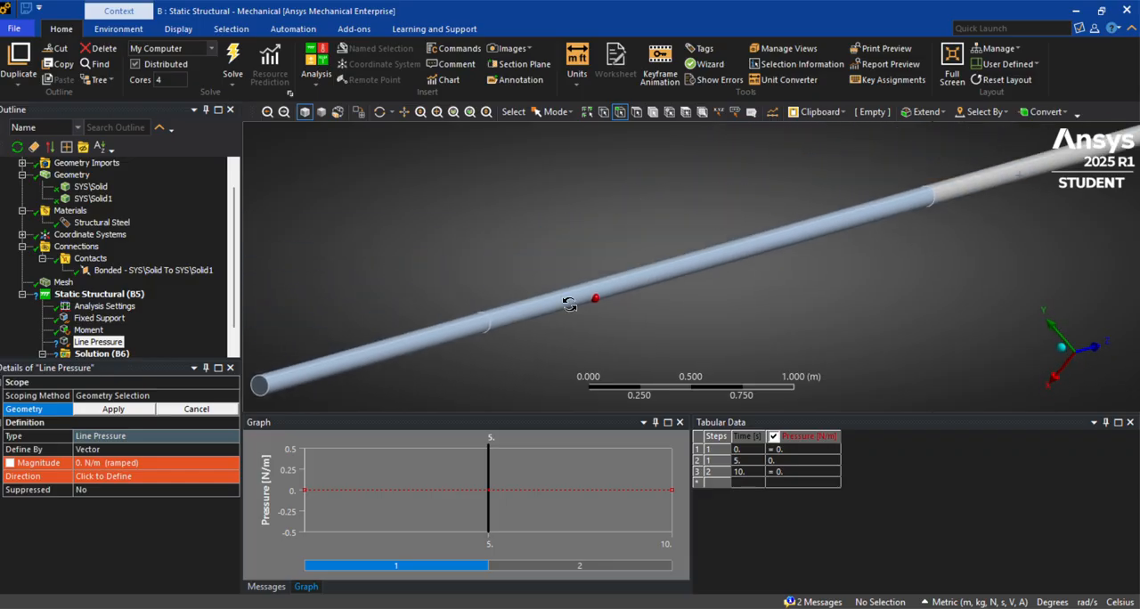
left_click(518, 309)
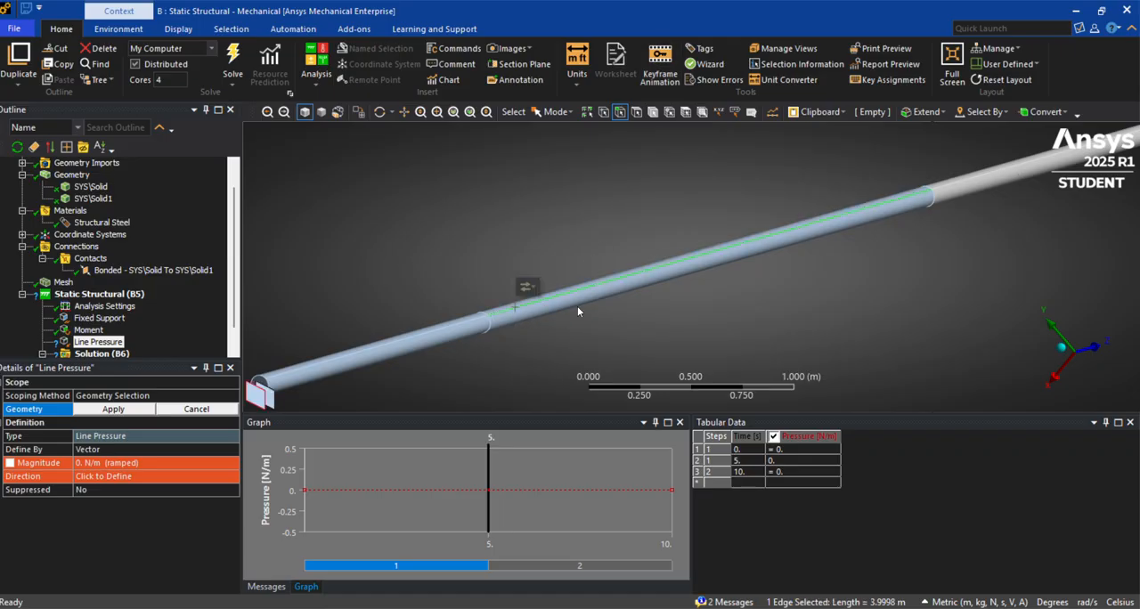
left_click(976, 173, "ctrl")
scroll(941, 209, "down", 3)
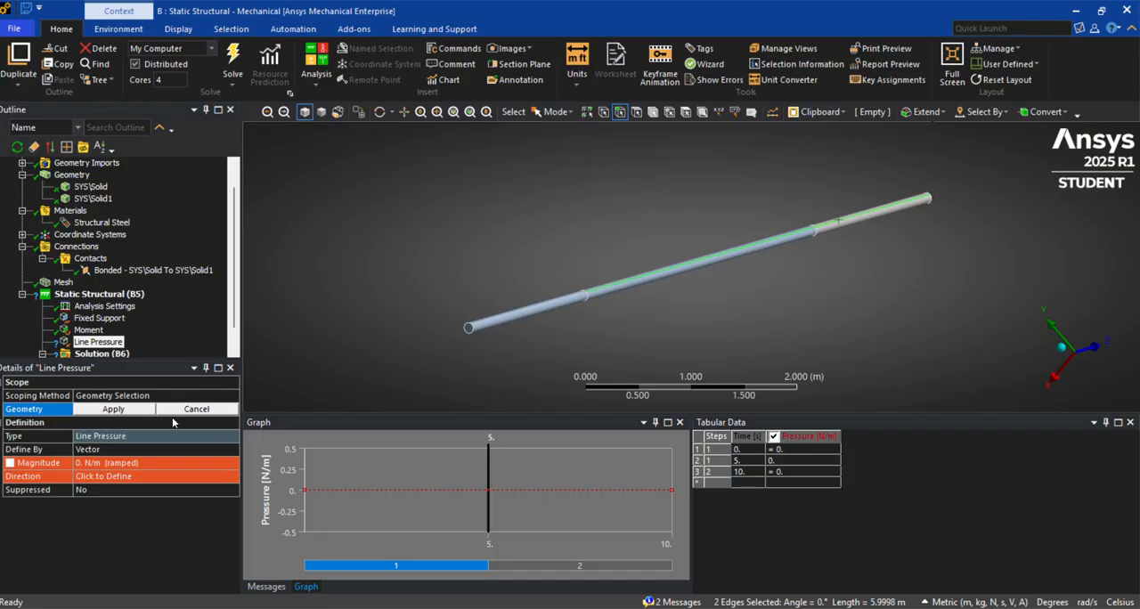
left_click(113, 409)
Define the line pressure by components with a Y component of -15000 N/m
left_click(160, 449)
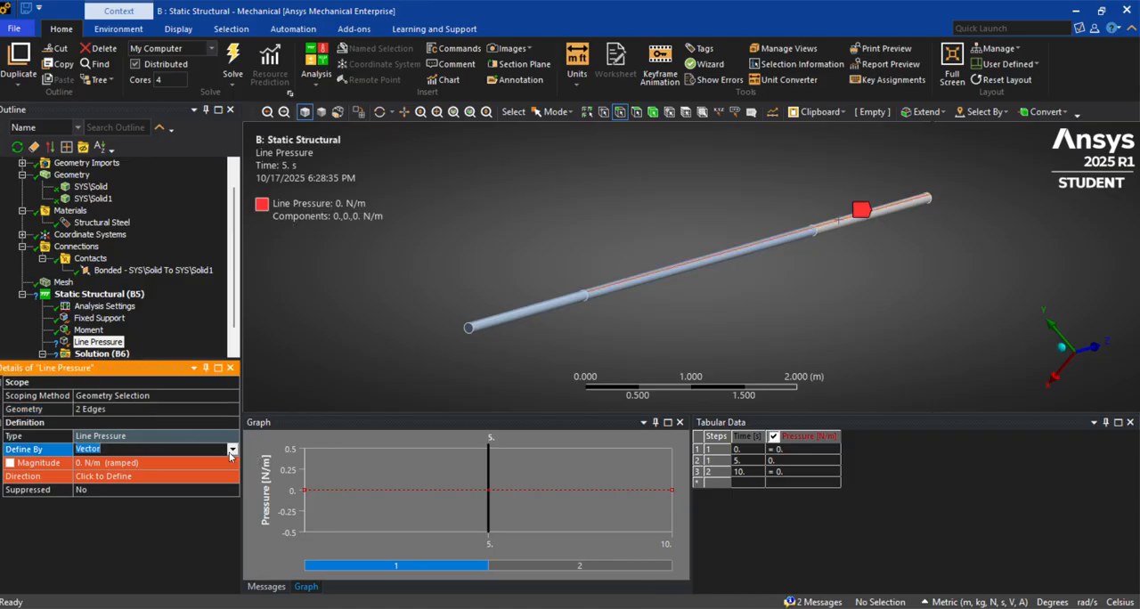
left_click(160, 449)
left_click(182, 465)
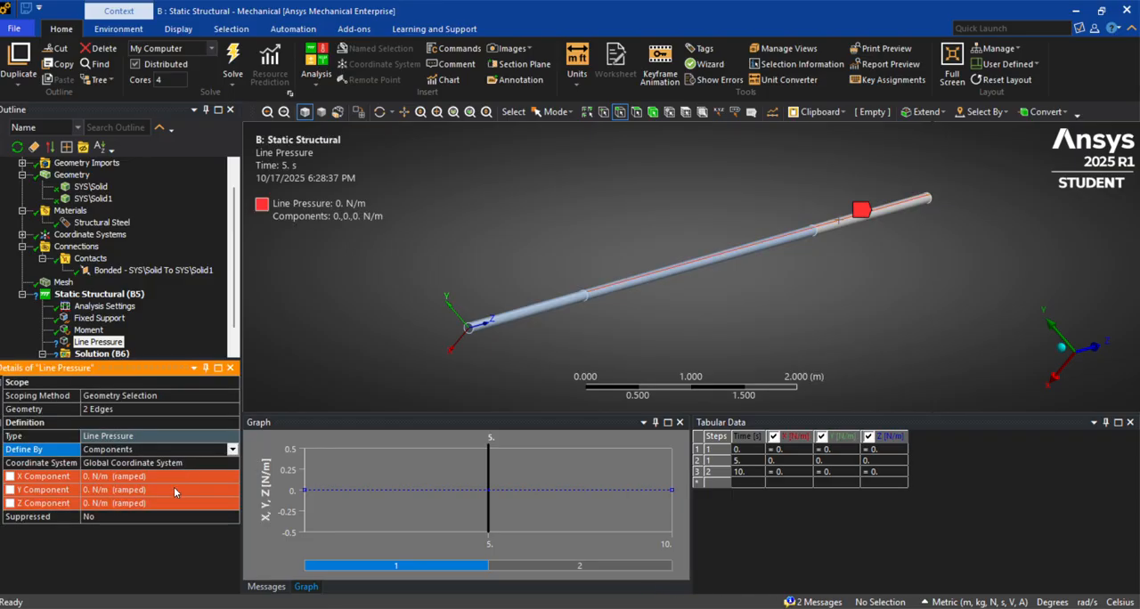
left_click(174, 487)
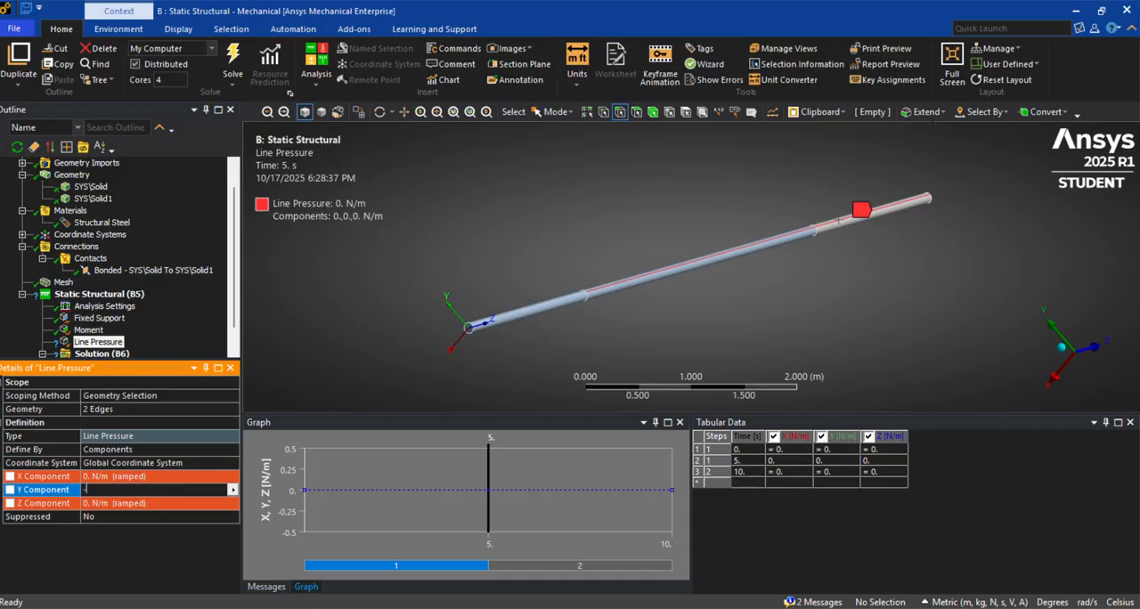
type("-15000")
key("Return")
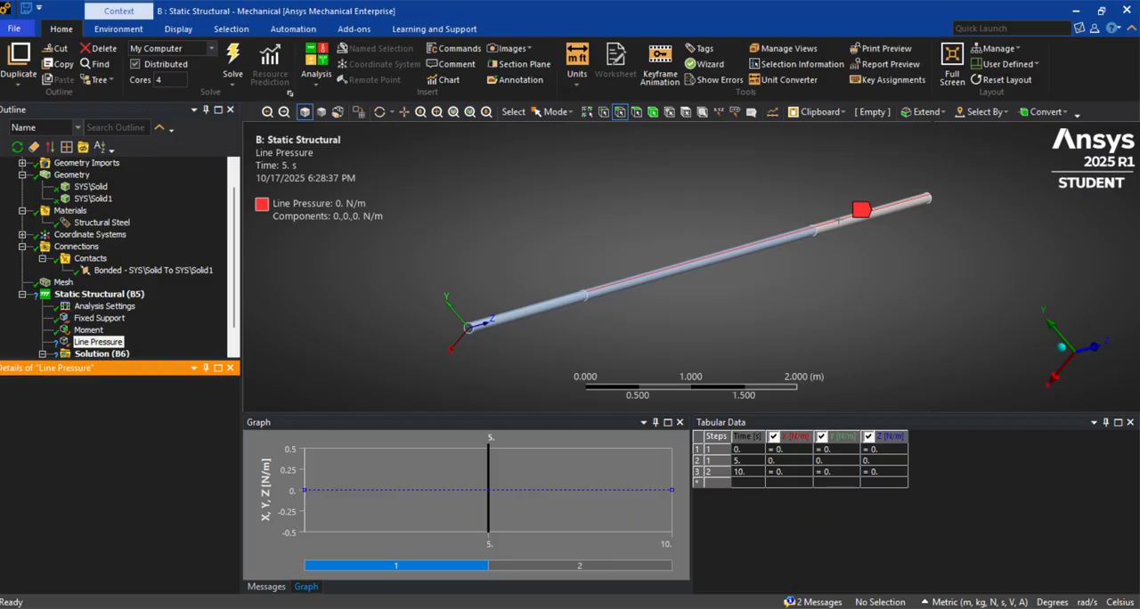
Add a force scoped to the circular edge between the beam's fixed-end segment and its middle segment
middle_click_drag(675, 363, 624, 301)
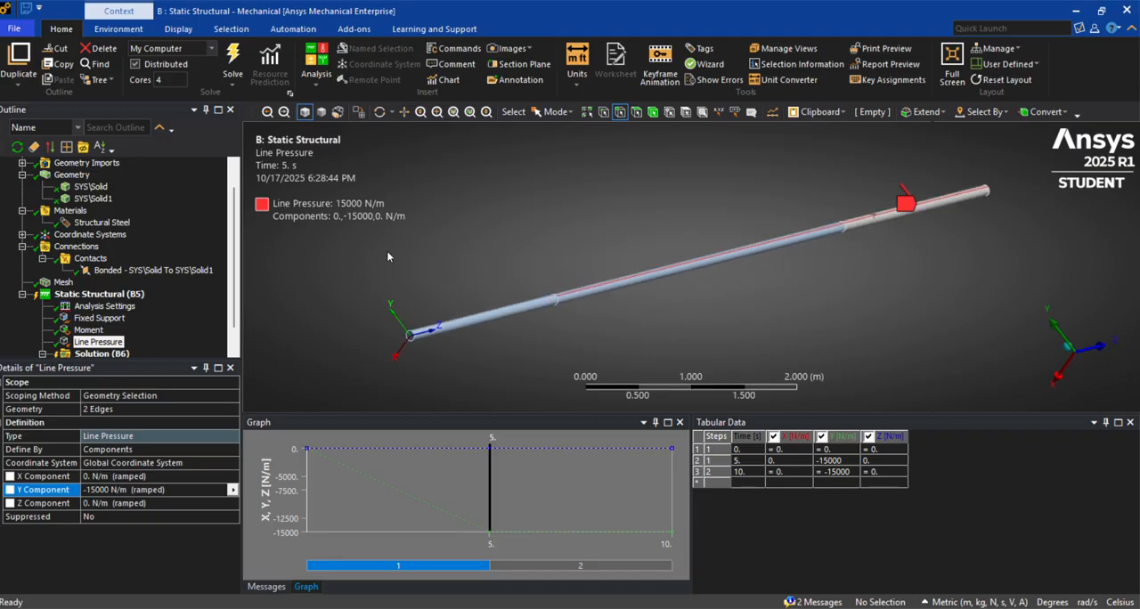
left_click(122, 295)
right_click(122, 295)
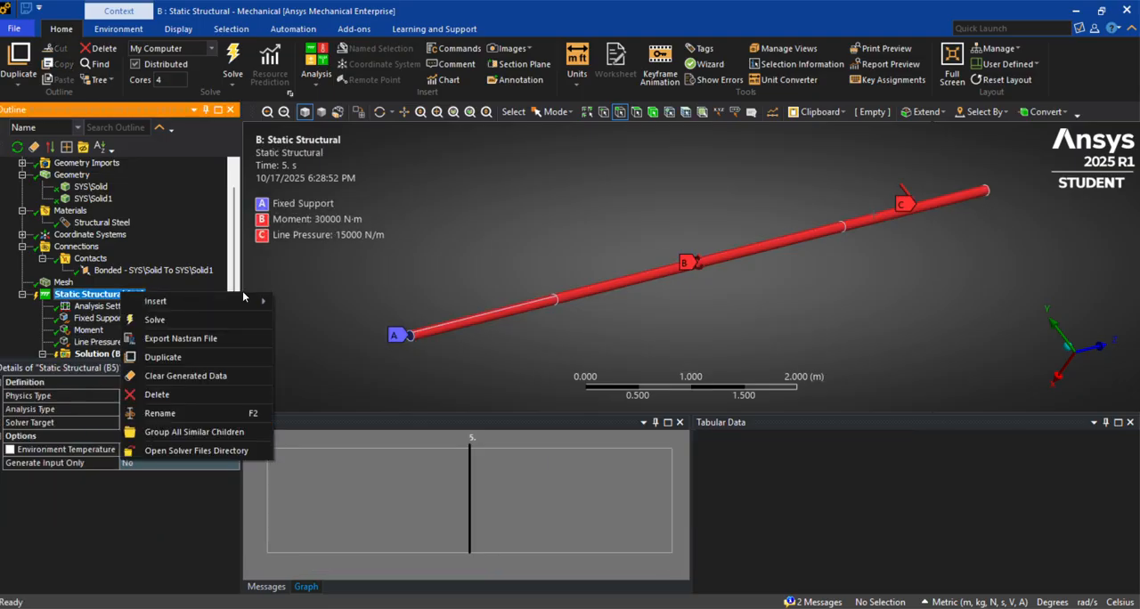
mouse_move(248, 308)
left_click(336, 133)
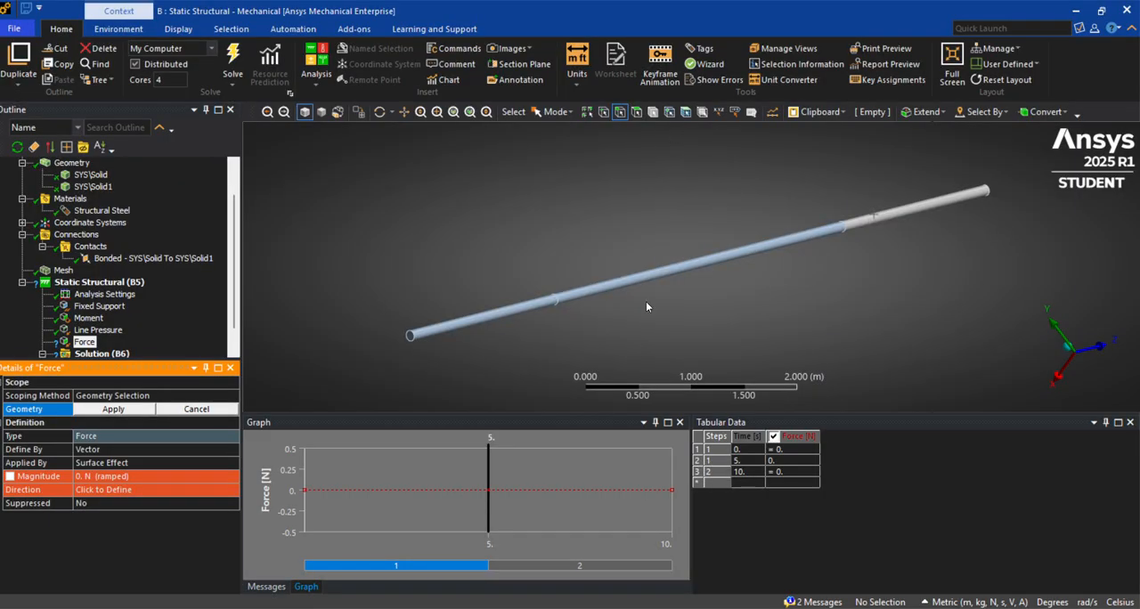
left_click(561, 310)
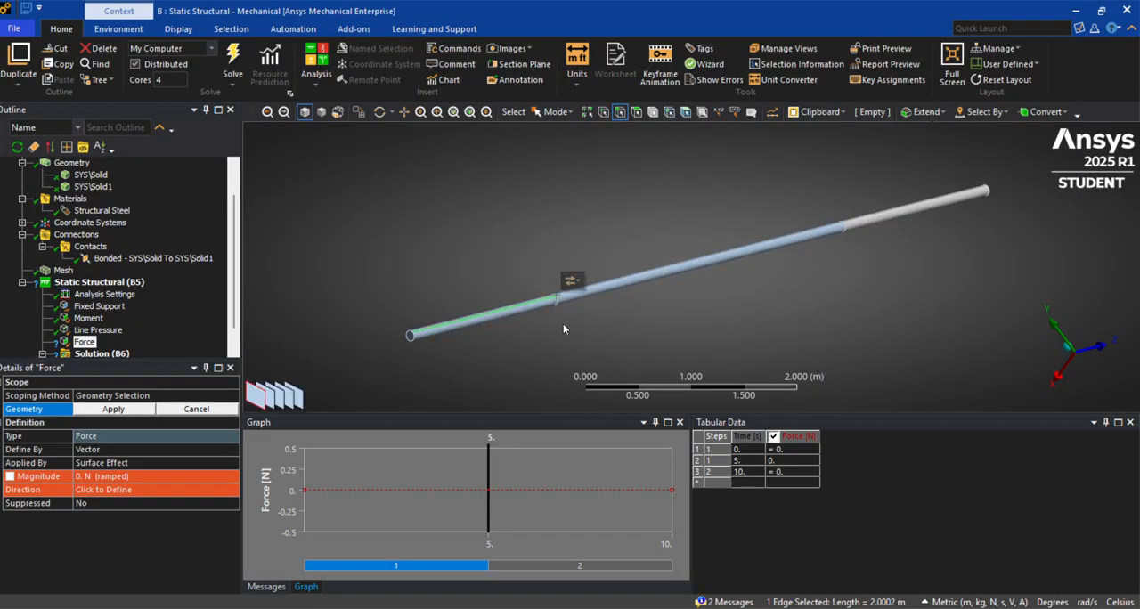
left_click(563, 324)
scroll(563, 323, "up", 4)
left_click(485, 318)
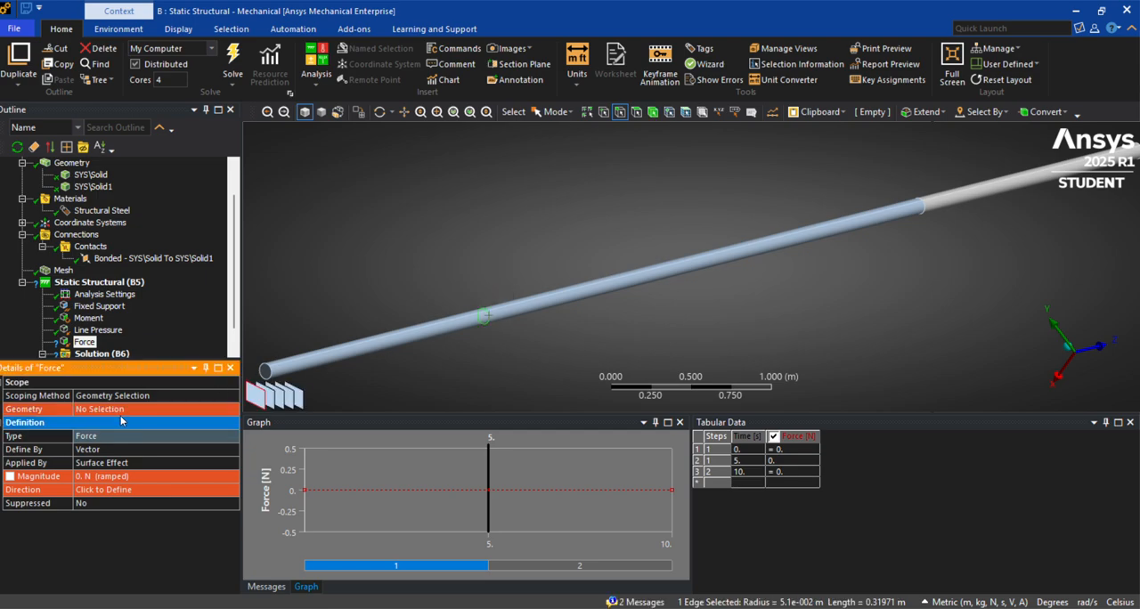
left_click(124, 408)
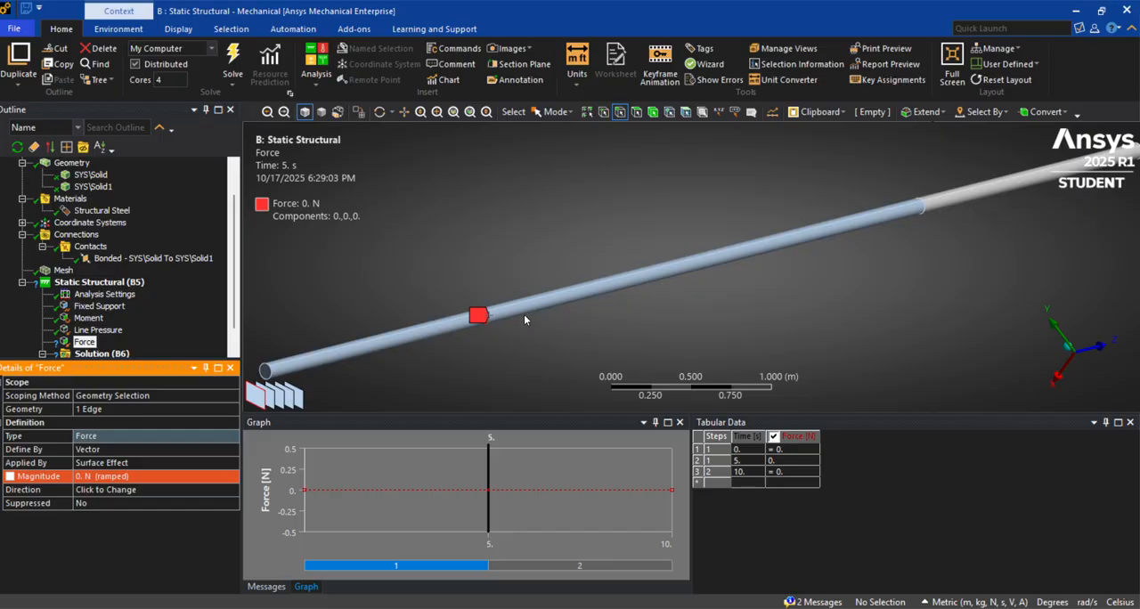
middle_click_drag(870, 278, 605, 306)
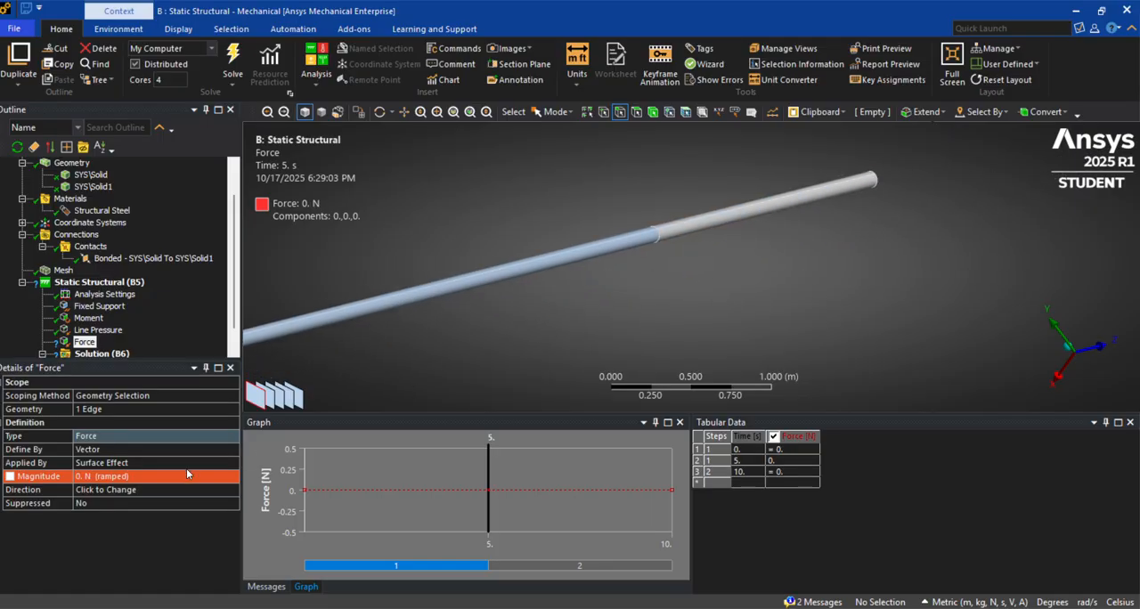
Define the force at the fixed-end segment's edge by components with a Y component of -30000 N
left_click(219, 451)
left_click(214, 461)
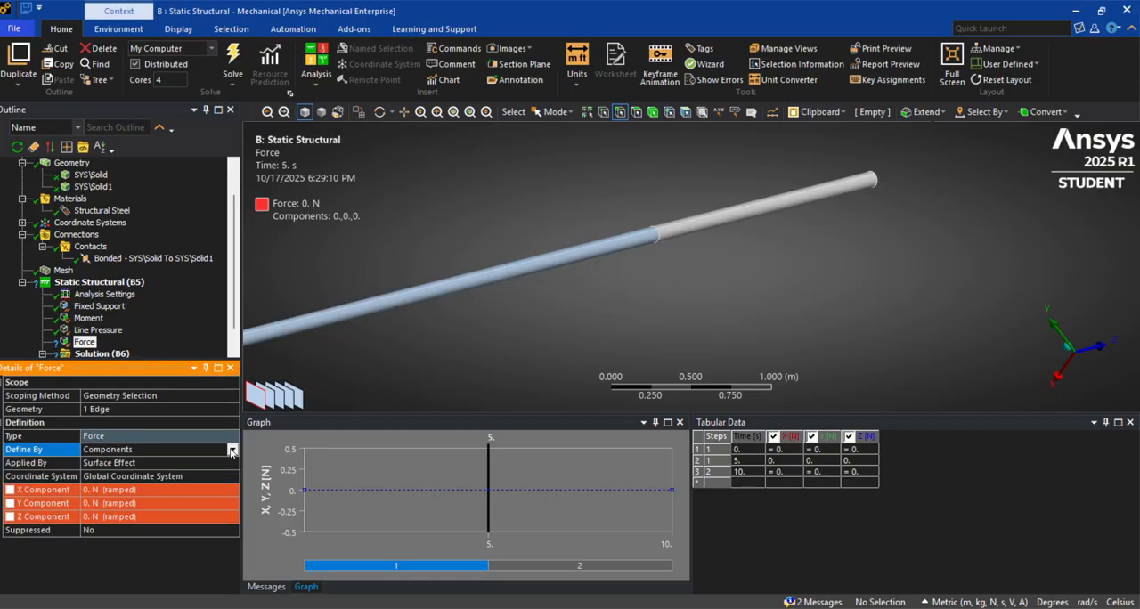
left_click(230, 453)
left_click(214, 462)
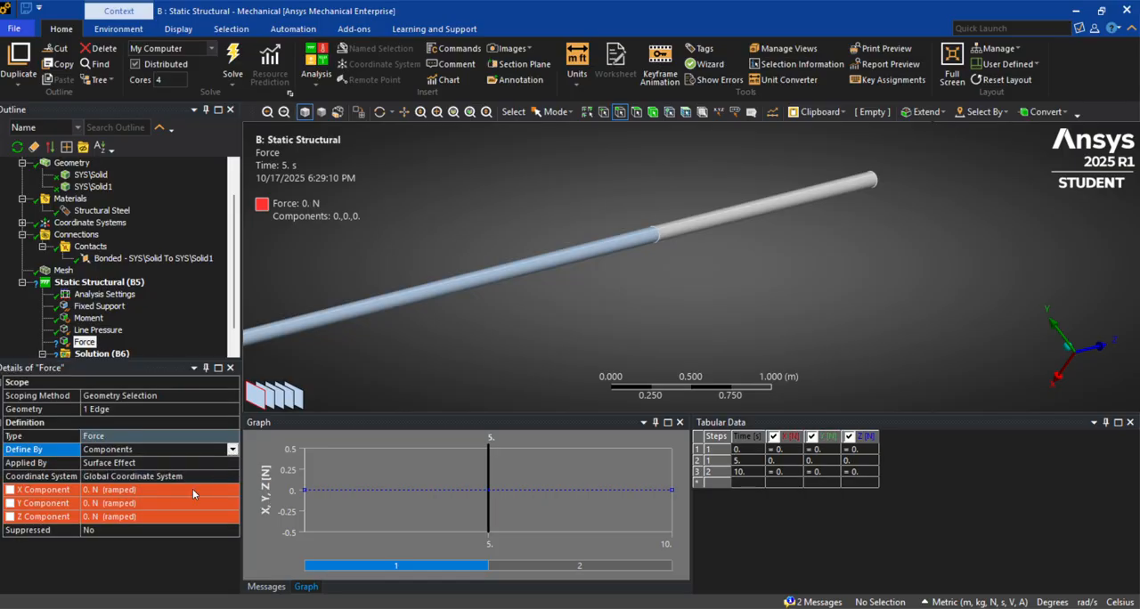
left_click(145, 504)
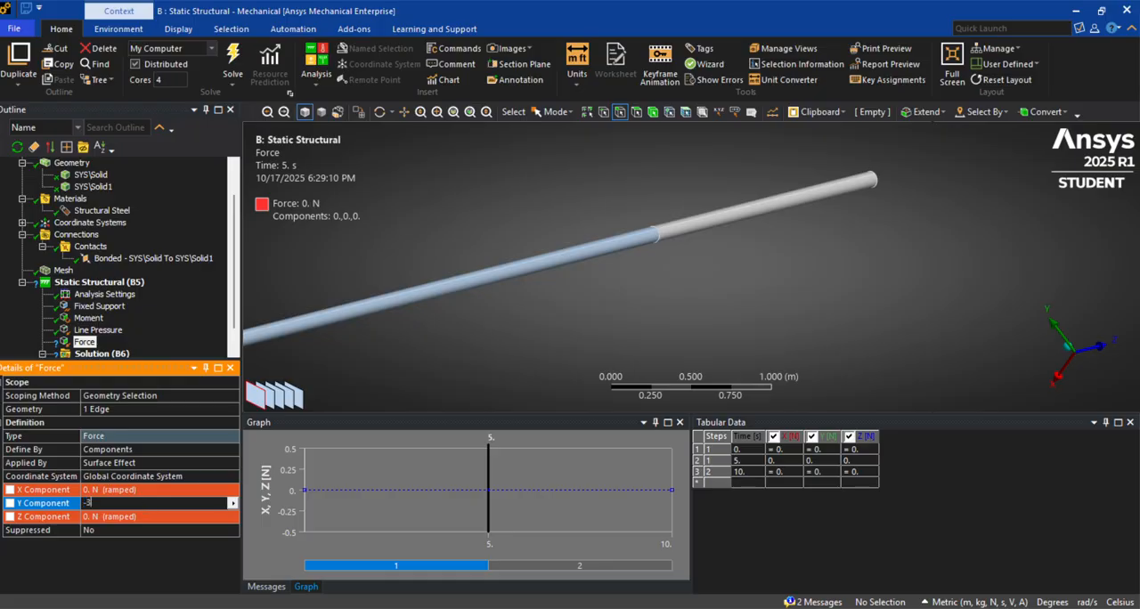
key("Return")
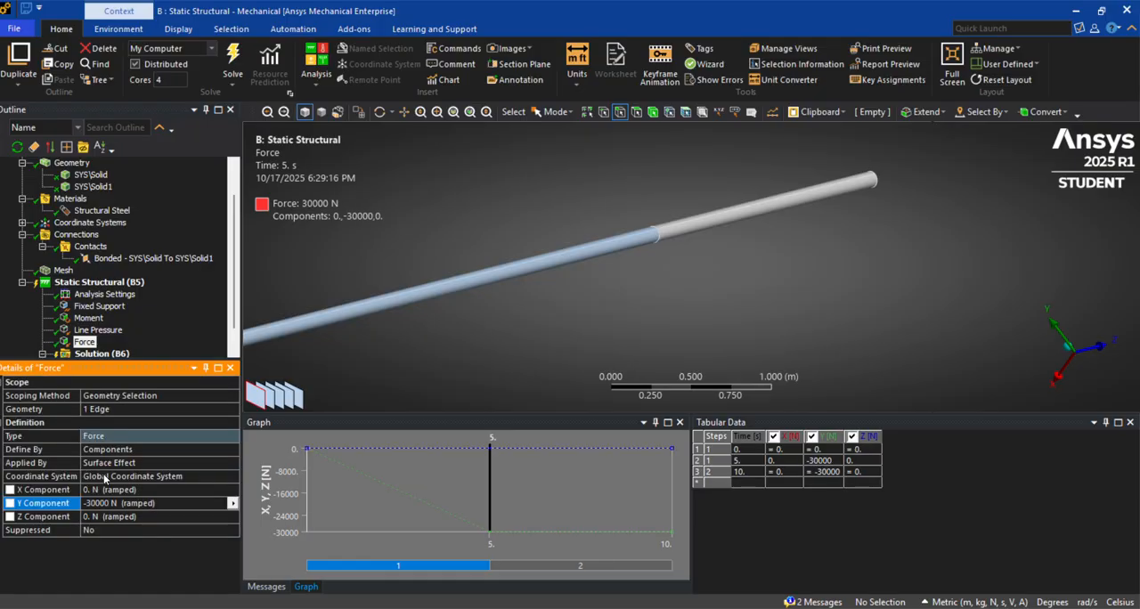
Add a second force scoped to the circular edge at the beam's free end
left_click(116, 283)
right_click(119, 283)
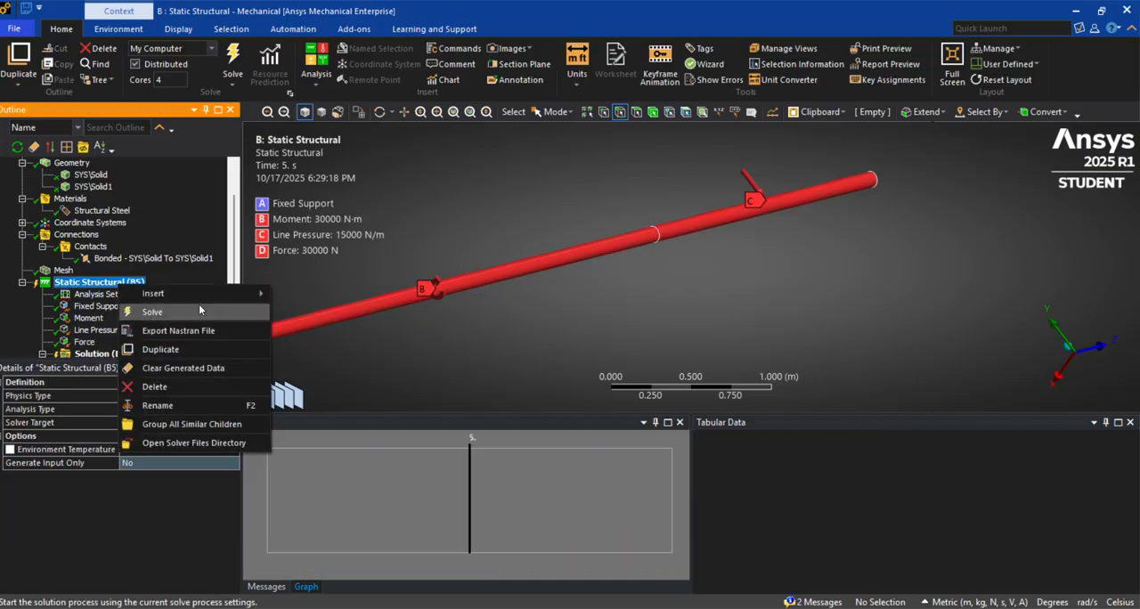
mouse_move(212, 296)
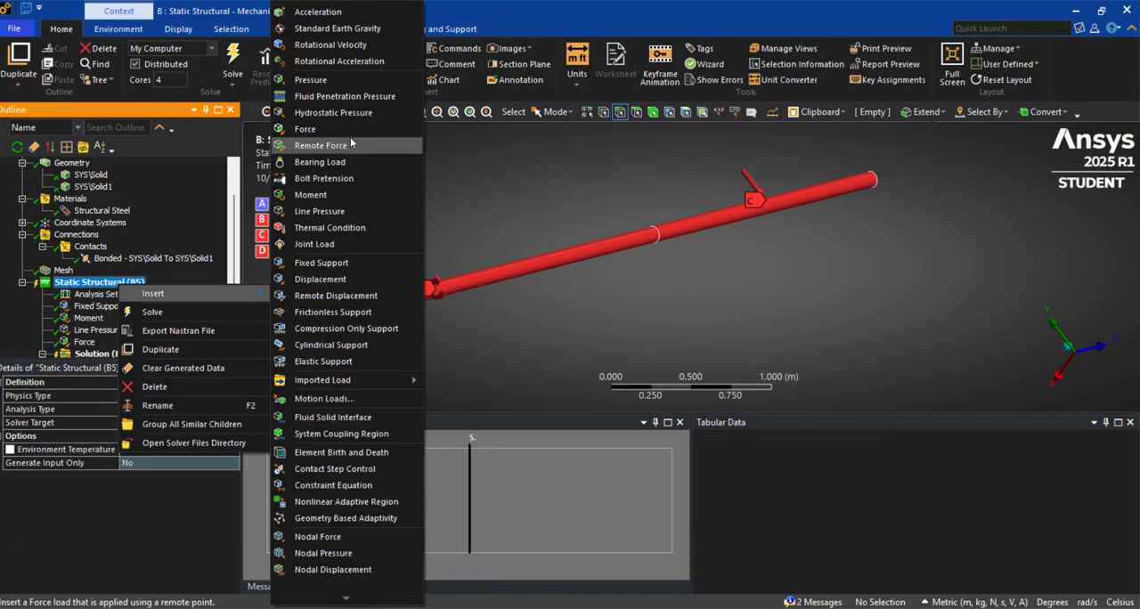
left_click(352, 131)
middle_click_drag(696, 238, 825, 260)
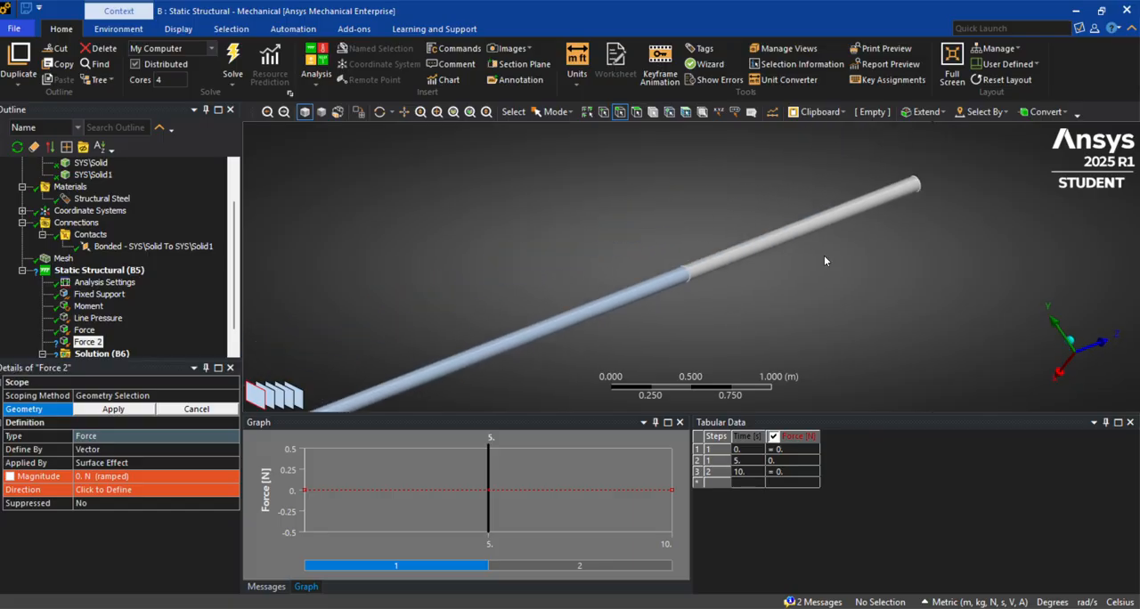
left_click(923, 181)
left_click(110, 409)
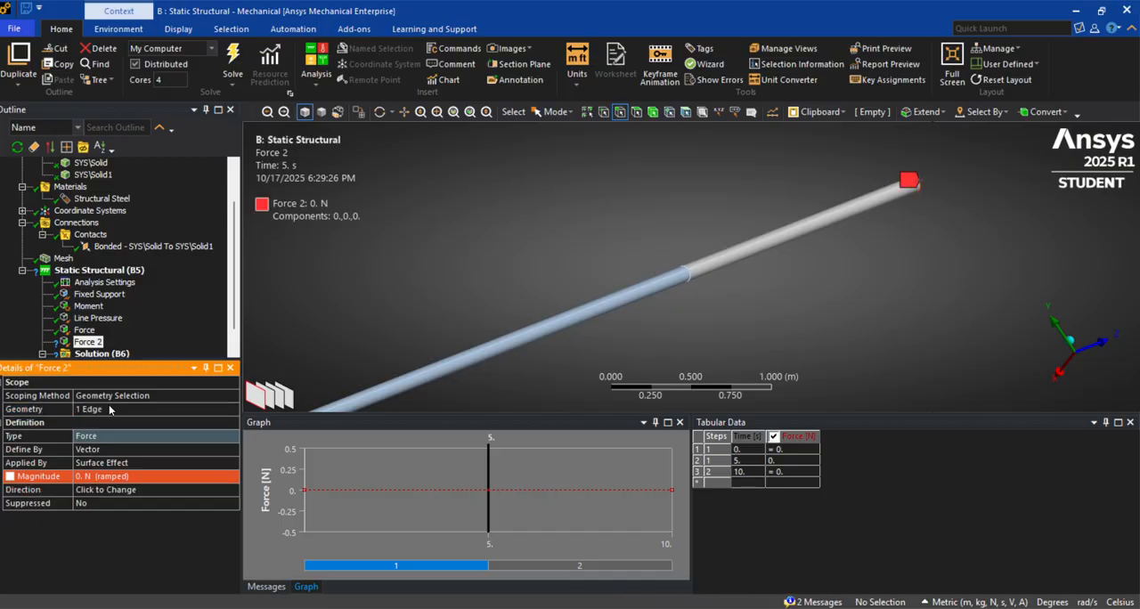
Define the free-end force by components with a Y component of -60000 N
left_click(154, 450)
left_click(233, 451)
left_click(207, 461)
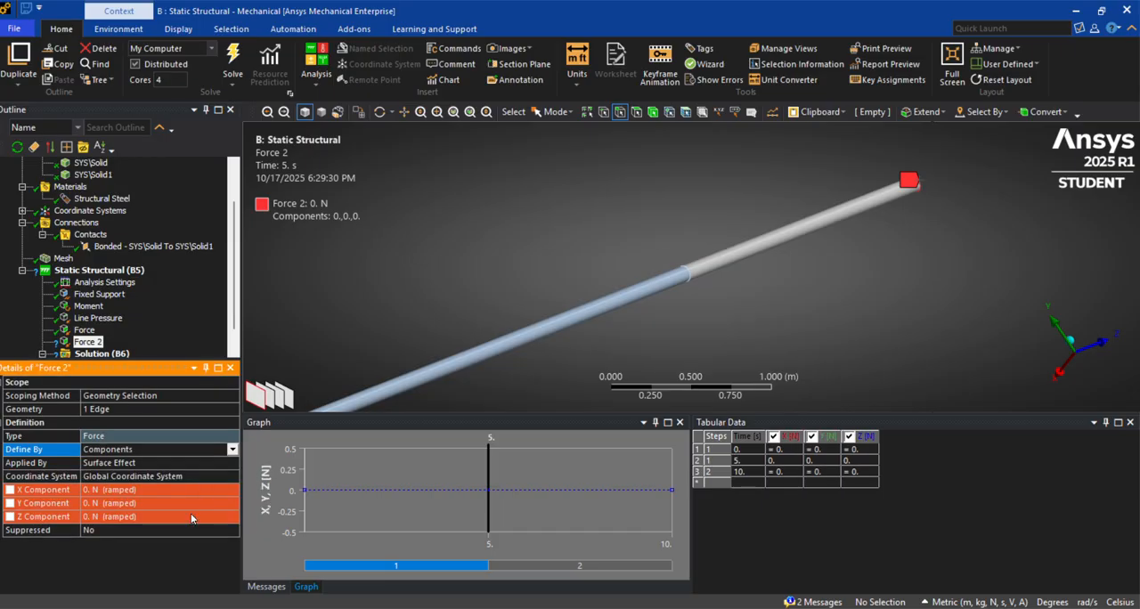
left_click(147, 505)
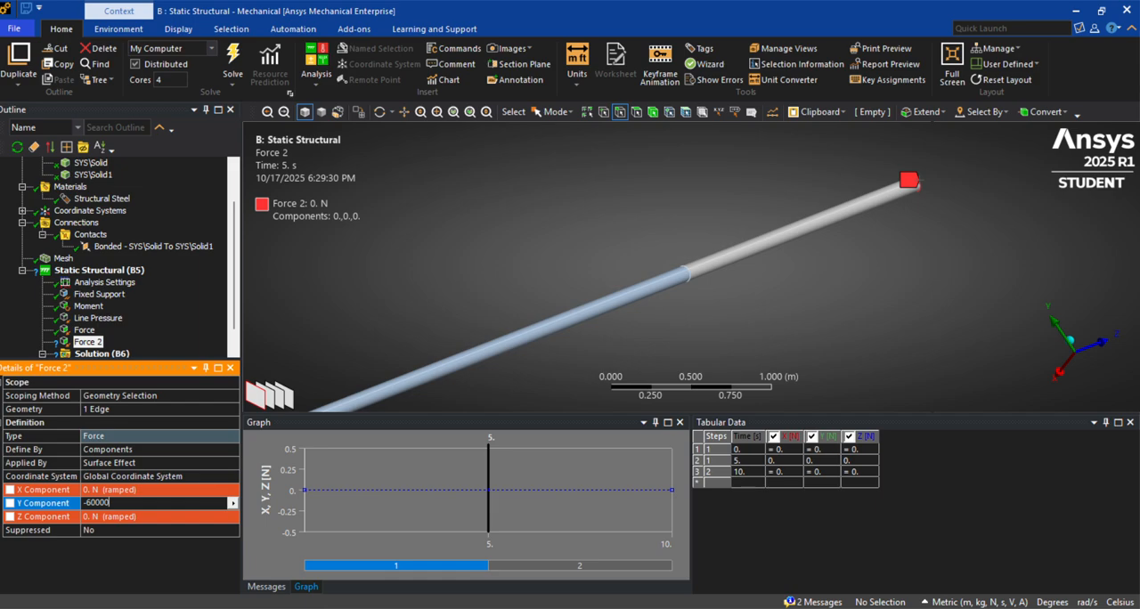
key("Return")
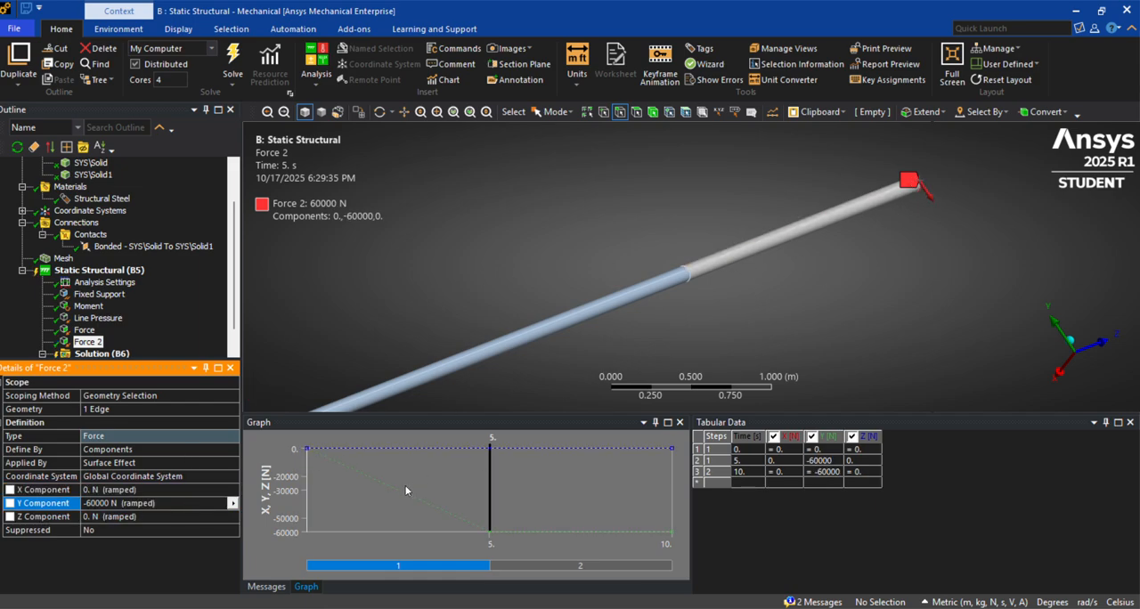
Try a Z component of -60000 N on the free-end force and reset it to 0 N
left_click(179, 516)
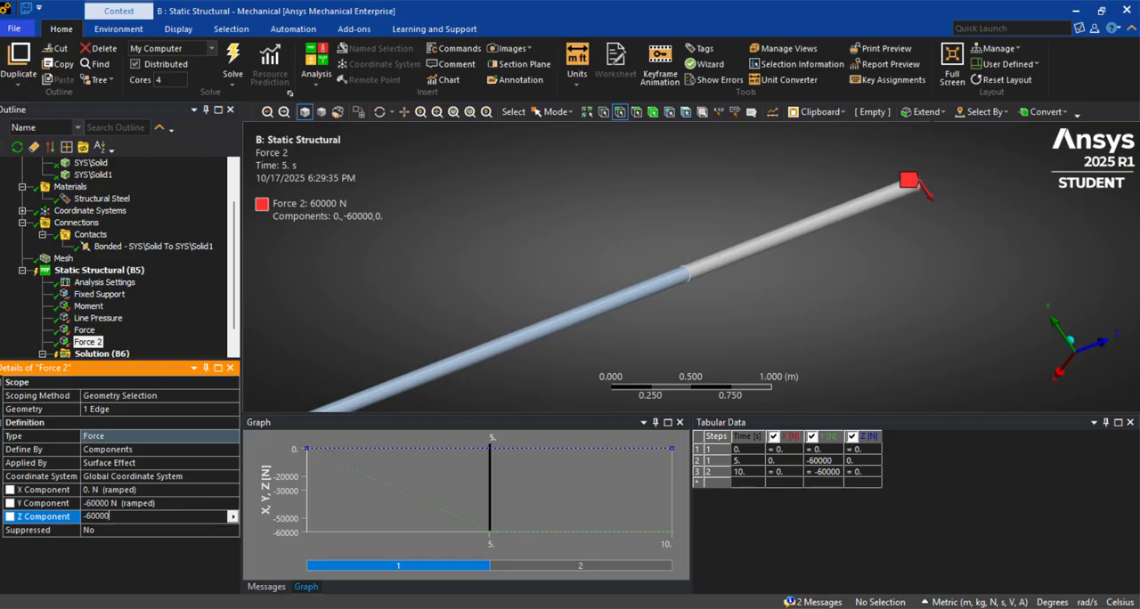
key("Return")
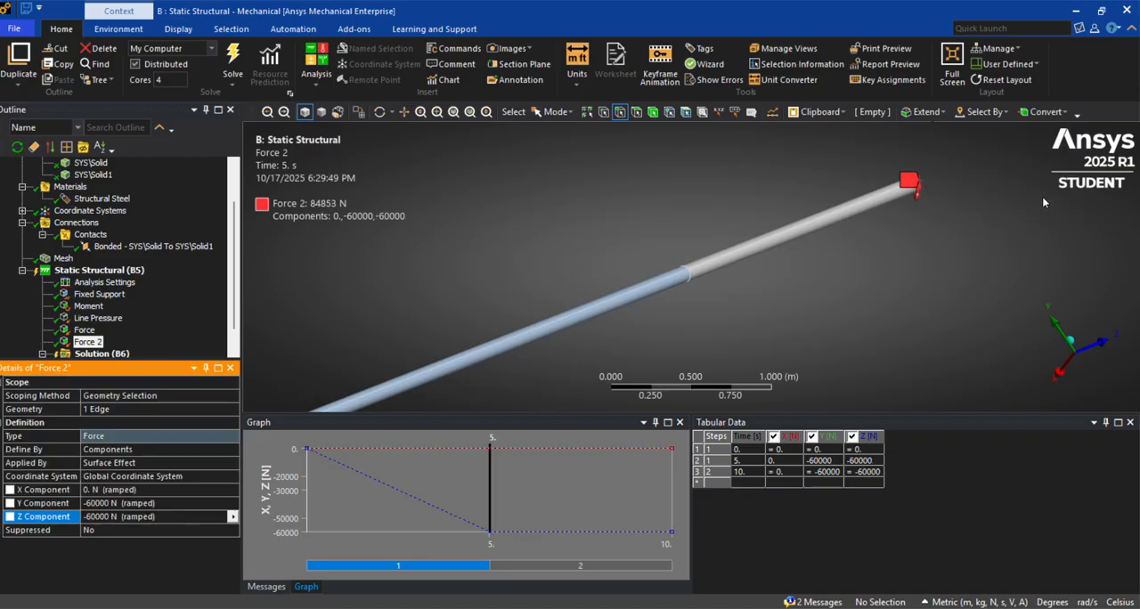
middle_click_drag(1032, 214, 998, 223)
left_click(152, 507)
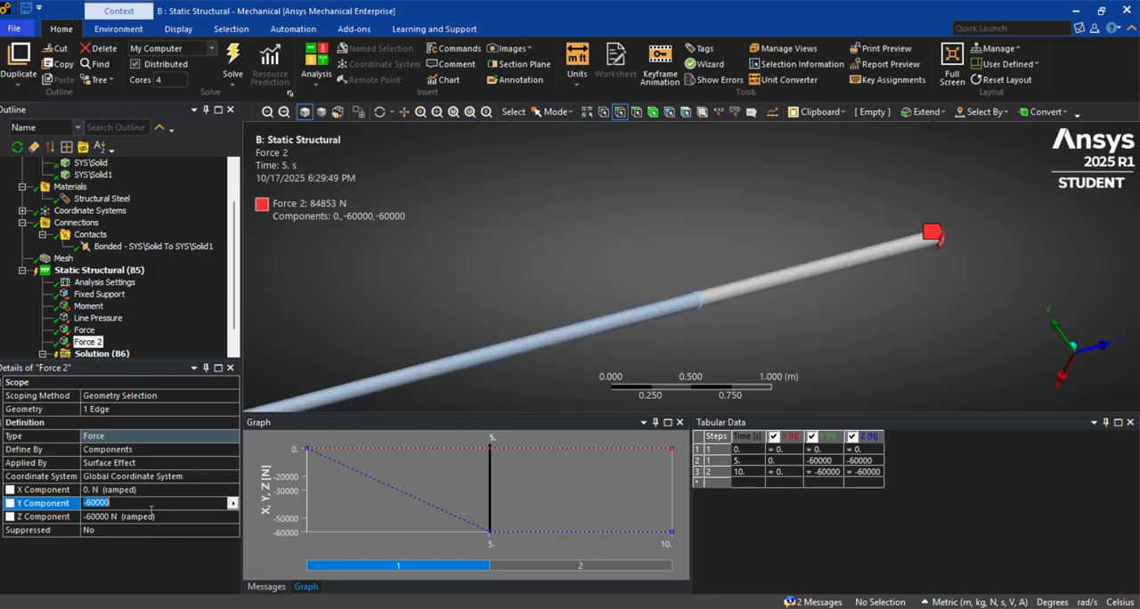
left_click(143, 519)
type("0")
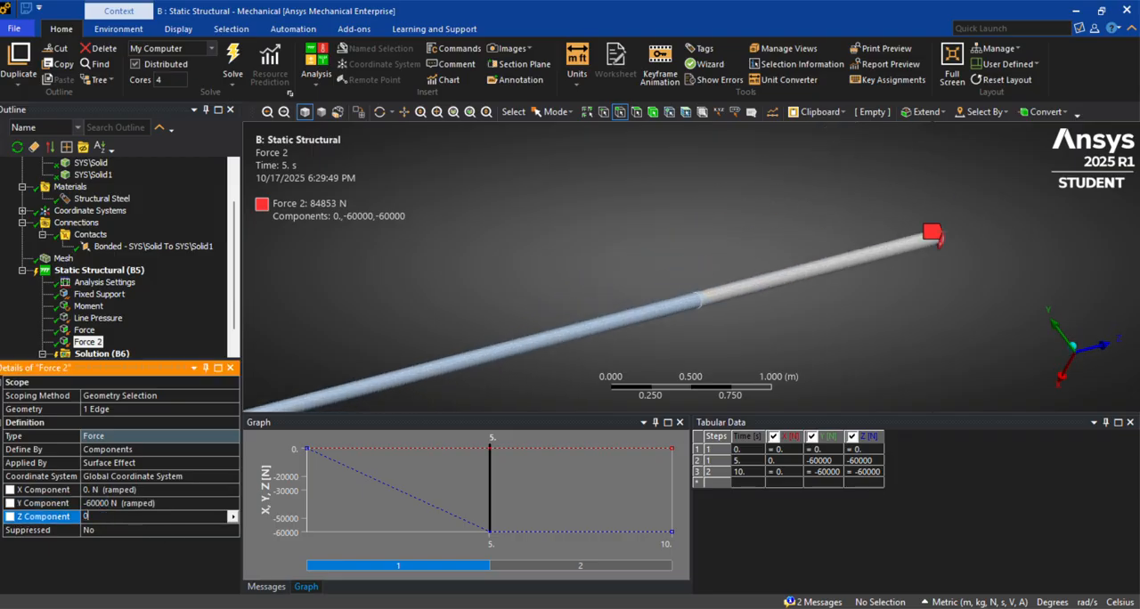
key("Return")
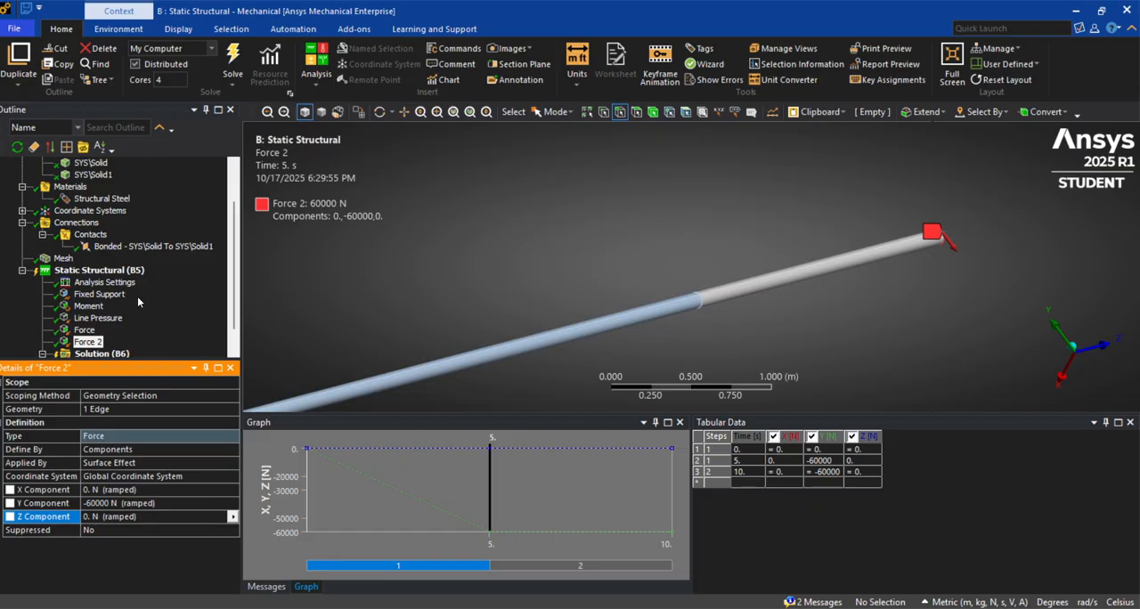
Review the analysis settings and the definitions of the moment and line pressure
scroll(137, 296, "down", 1)
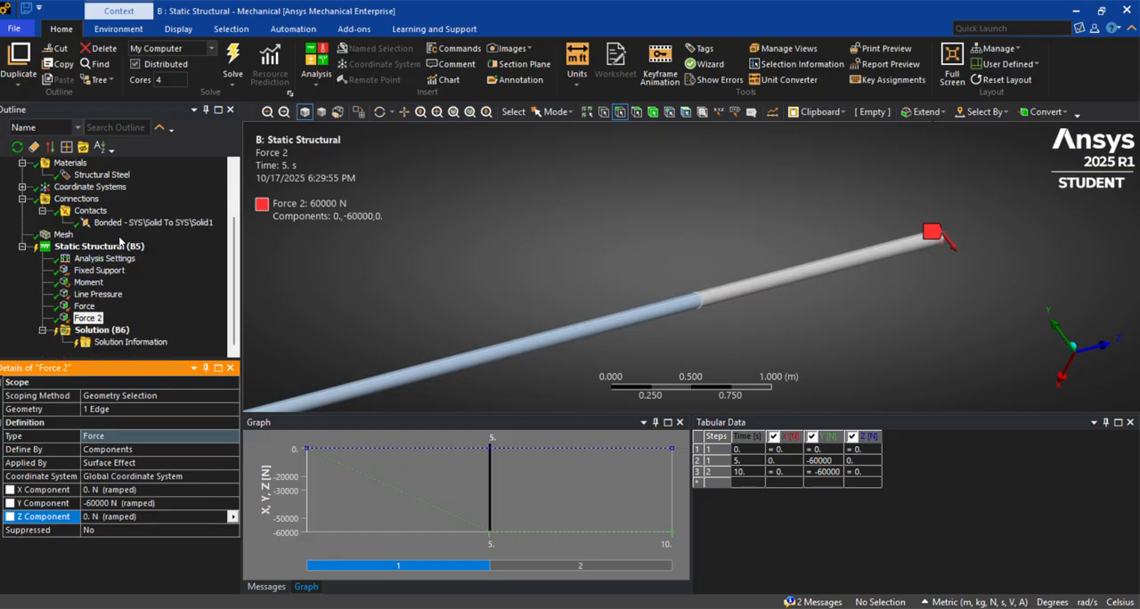
left_click(103, 259)
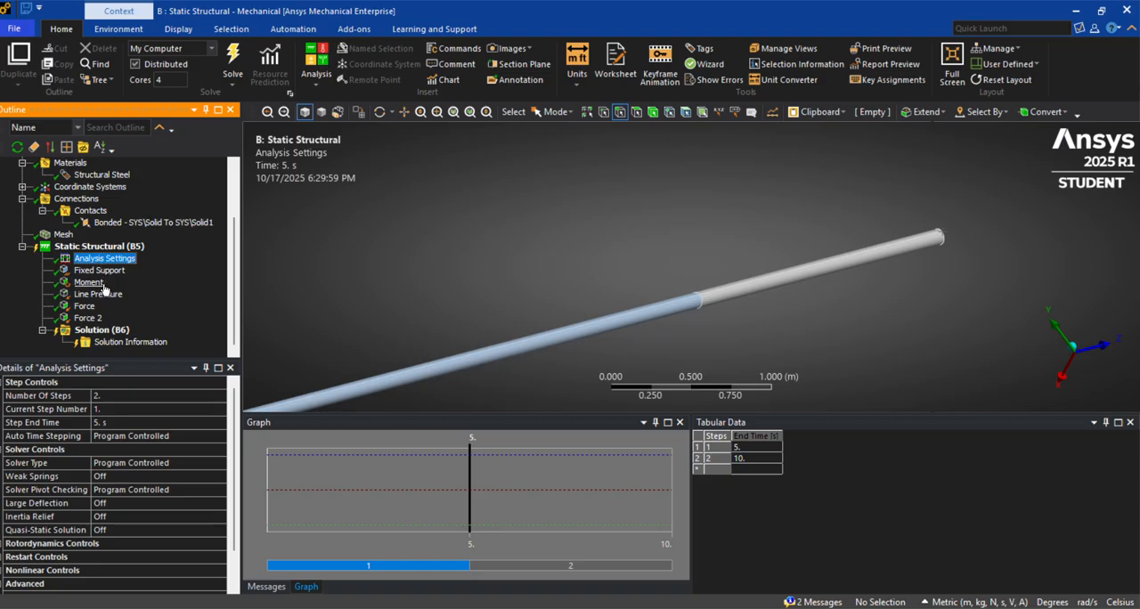
left_click(89, 283)
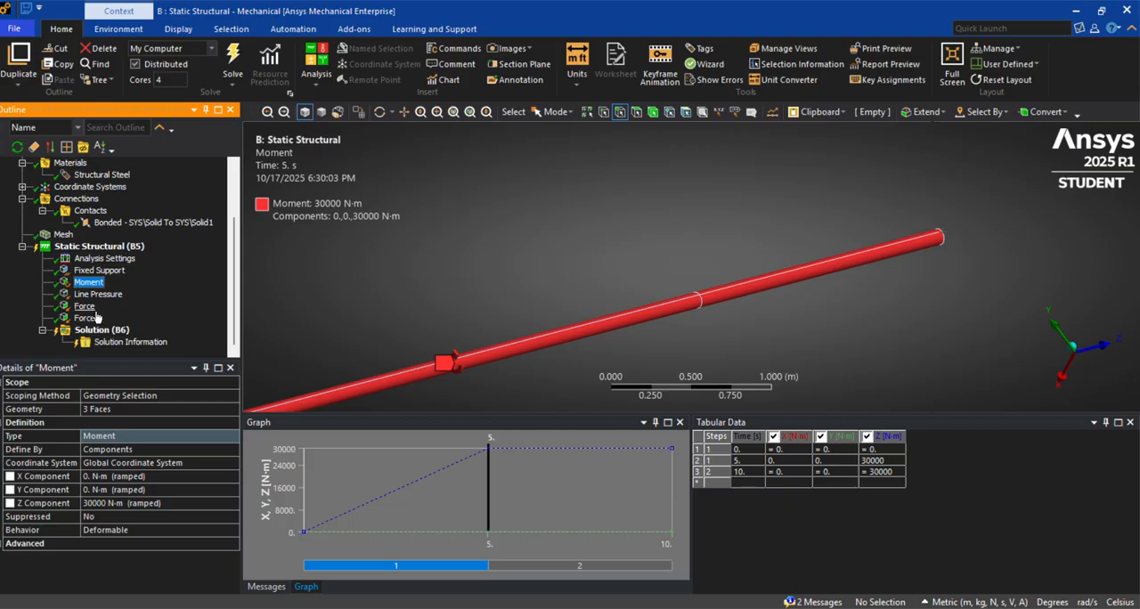
left_click(96, 295)
left_click(89, 282)
Display the fixed support, moment, line pressure and both forces together and examine their placement along the whole beam
left_click(98, 270)
left_click(100, 284, "ctrl")
left_click(100, 294, "ctrl")
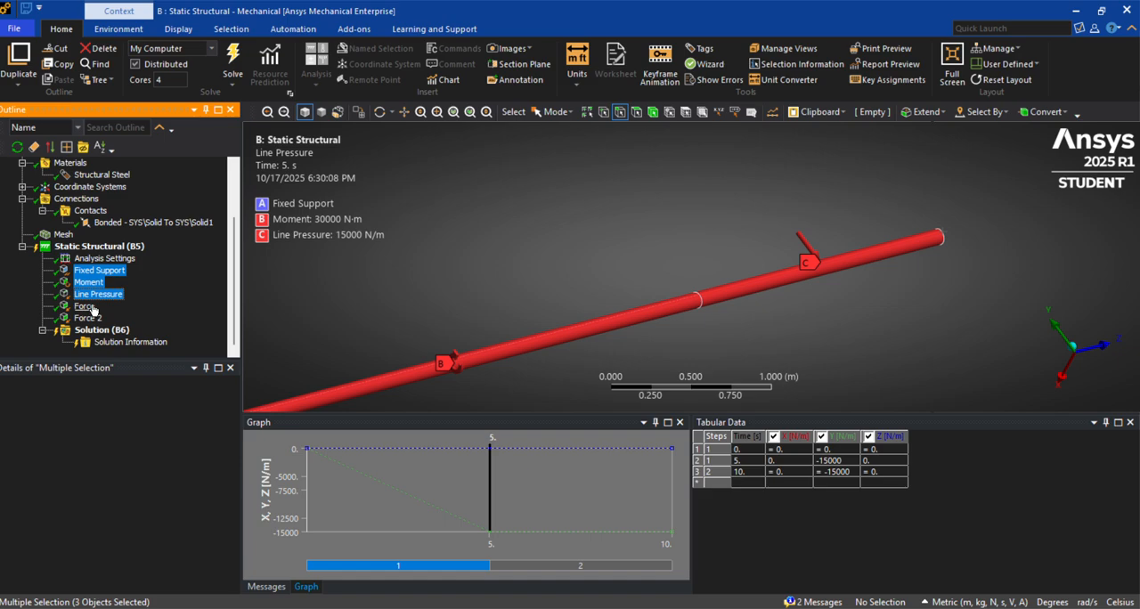
left_click(84, 306, "ctrl")
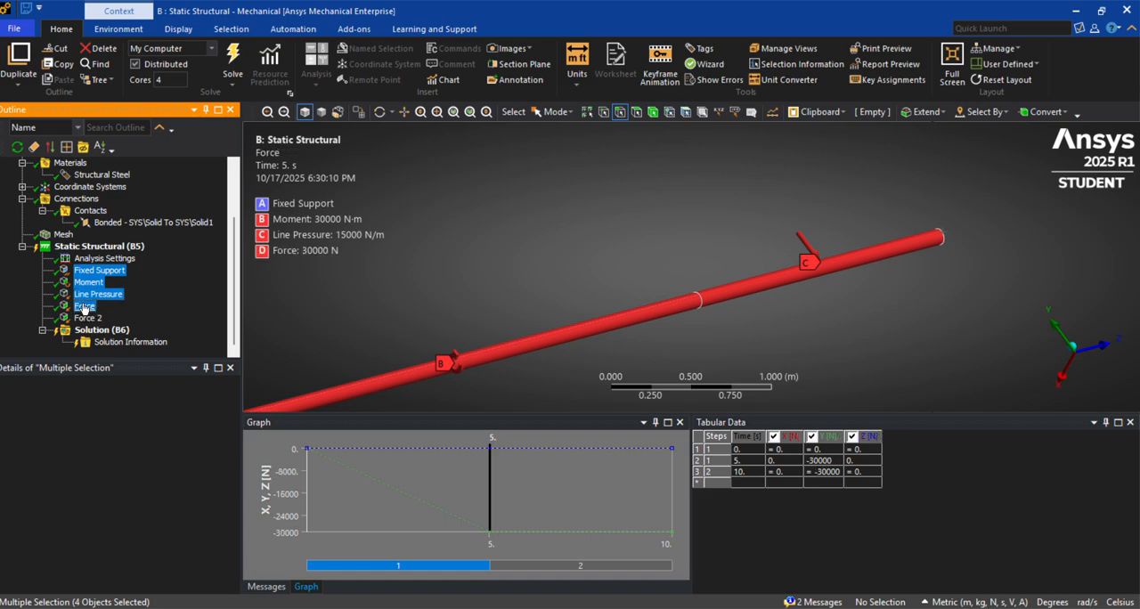
left_click(88, 318, "ctrl")
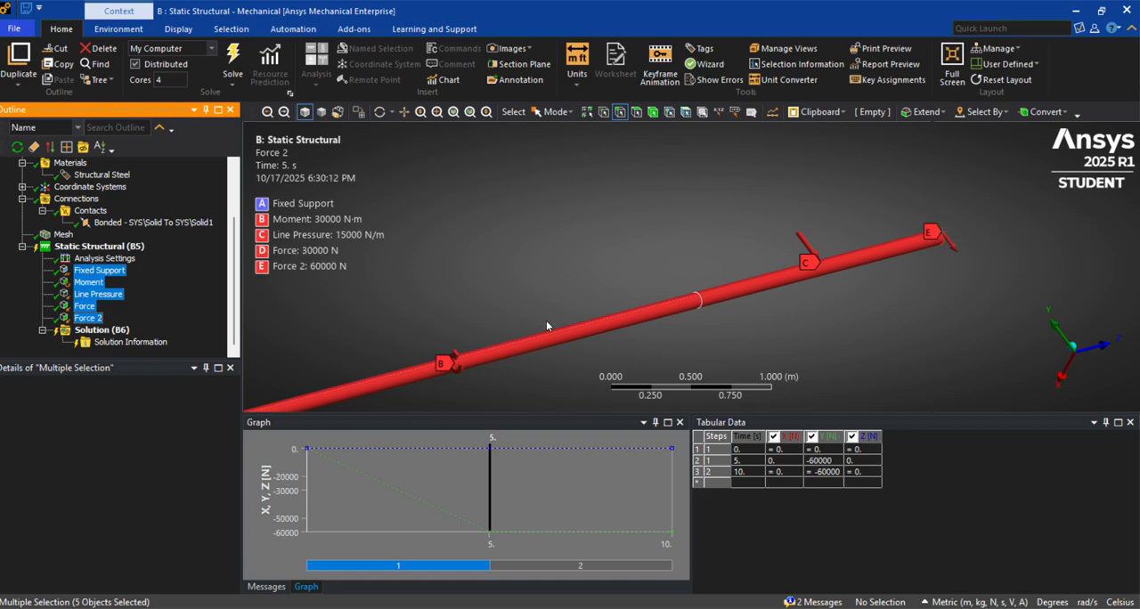
scroll(548, 331, "down", 3)
middle_click_drag(535, 327, 741, 246, "ctrl")
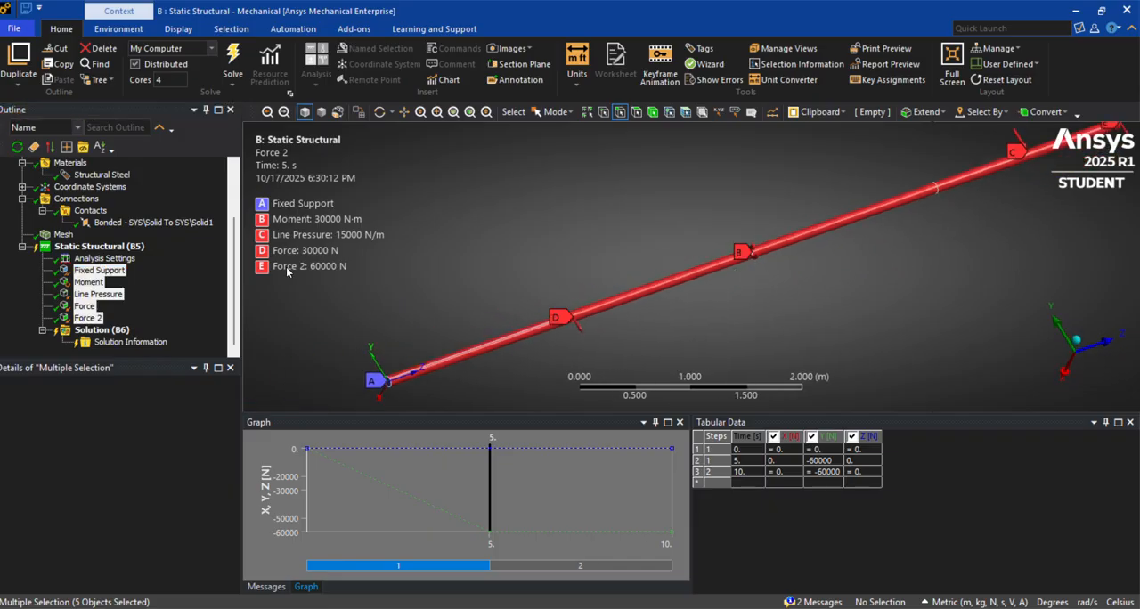
scroll(713, 329, "down", 2)
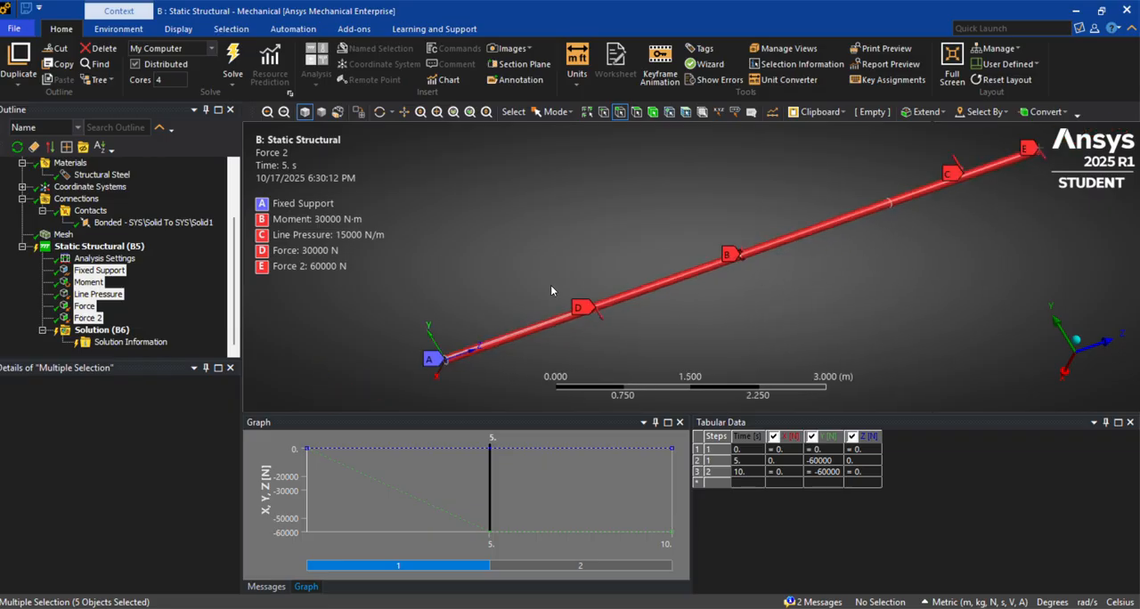
Solve the static structural analysis
left_click(106, 332)
right_click(106, 332)
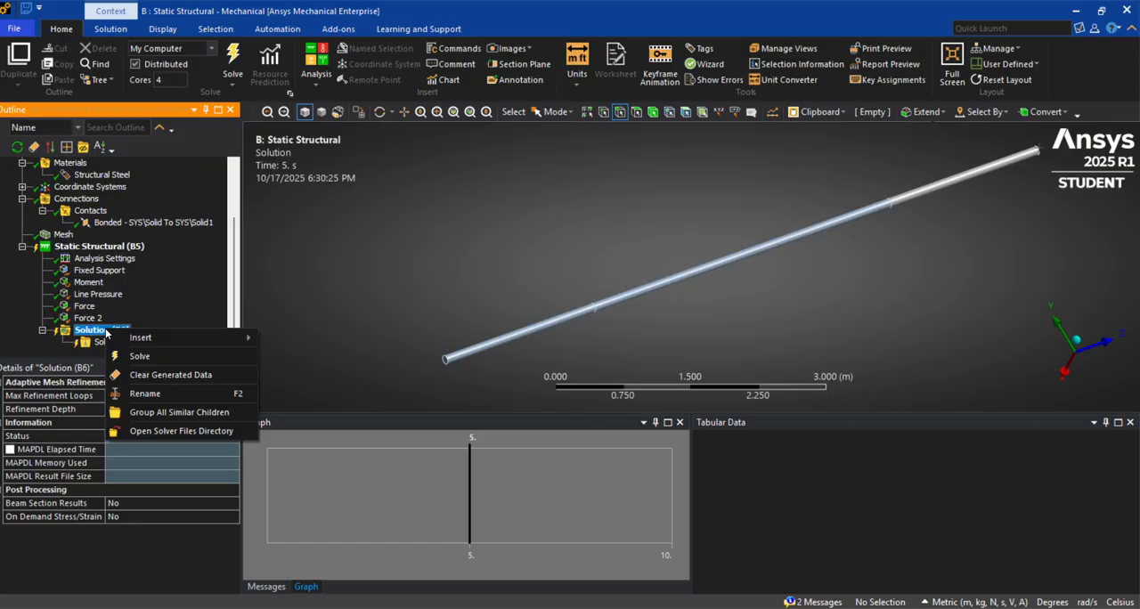
left_click(188, 355)
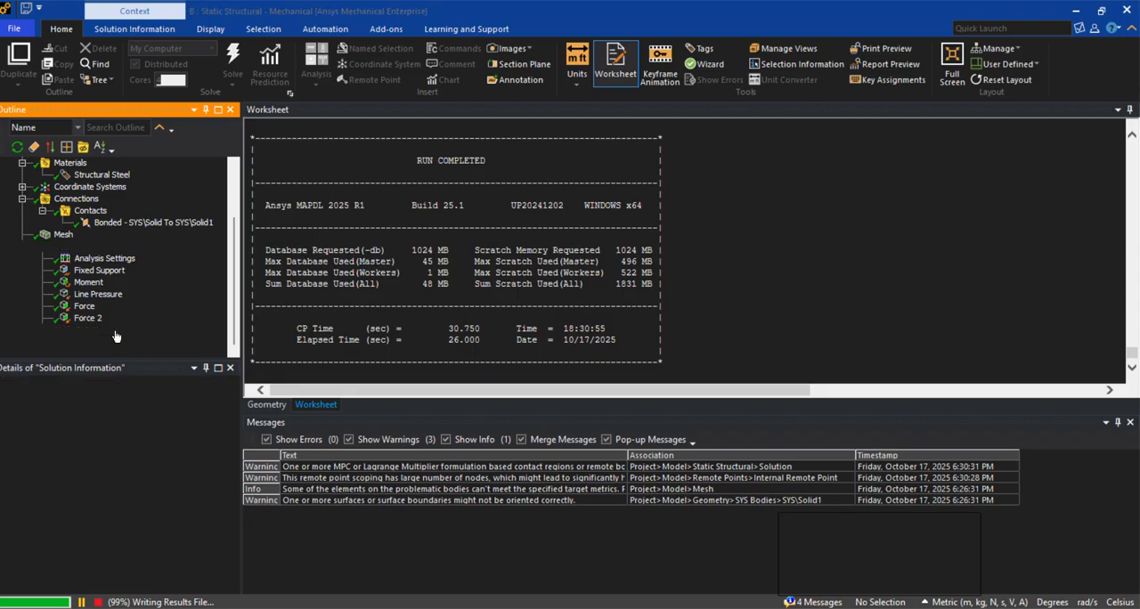
Examine the solver output for the run's timing, memory use and completion status
scroll(448, 330, "up", 9)
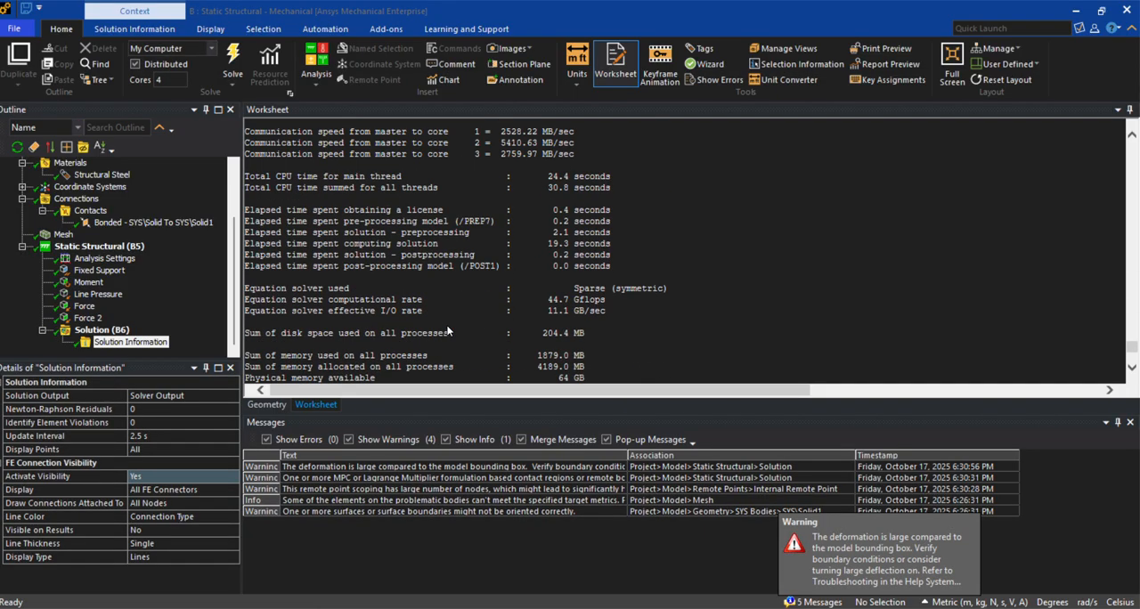
scroll(448, 331, "down", 7)
scroll(449, 331, "up", 9)
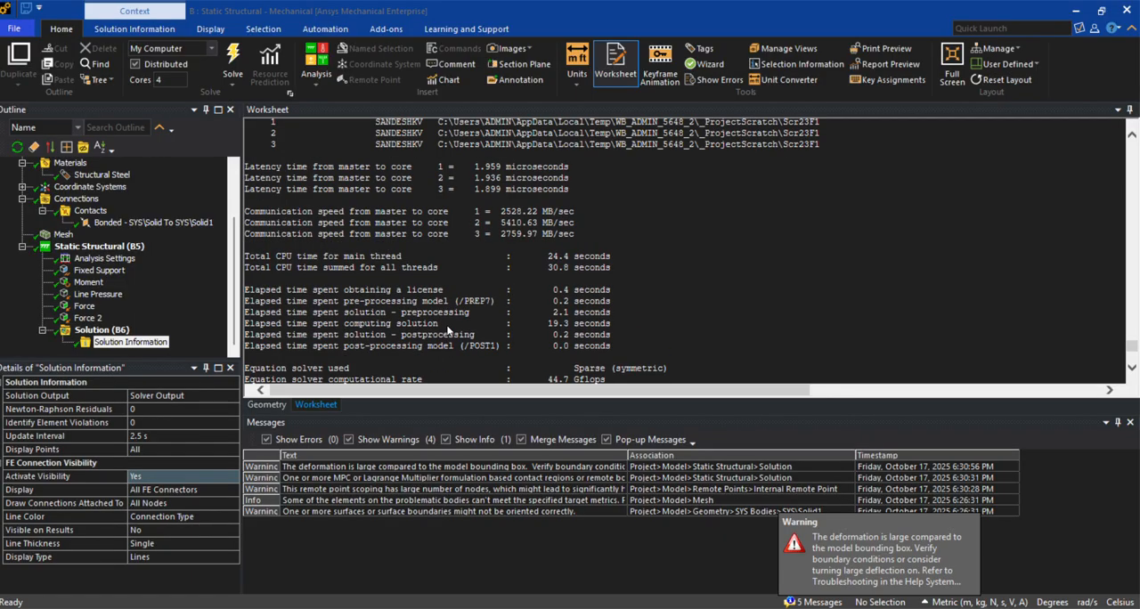
scroll(448, 330, "down", 7)
scroll(450, 331, "up", 7)
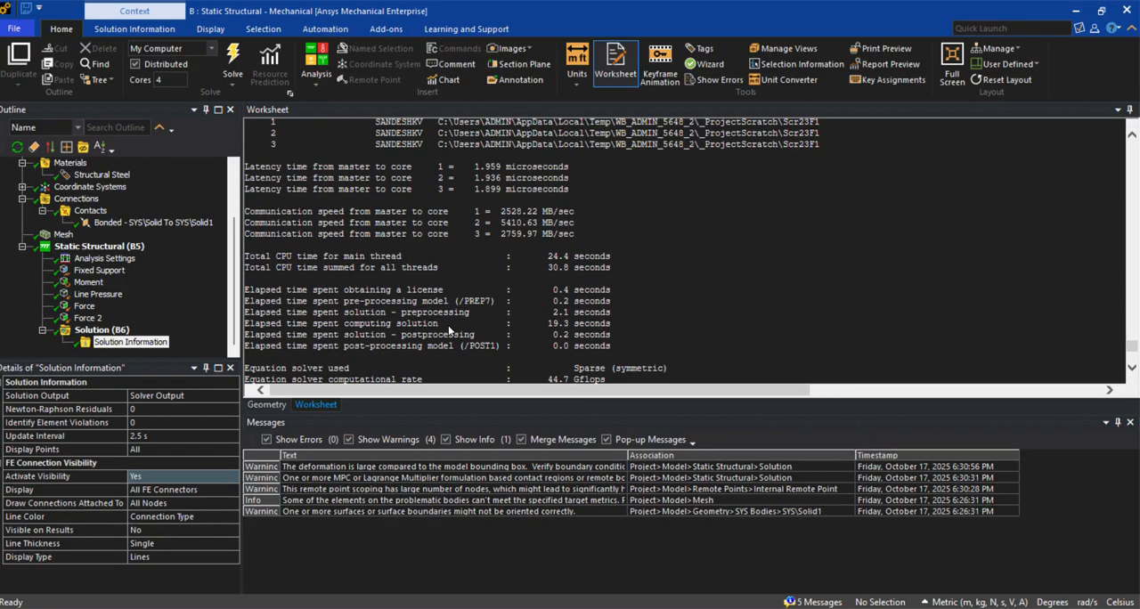
scroll(448, 325, "up", 5)
scroll(448, 326, "down", 3)
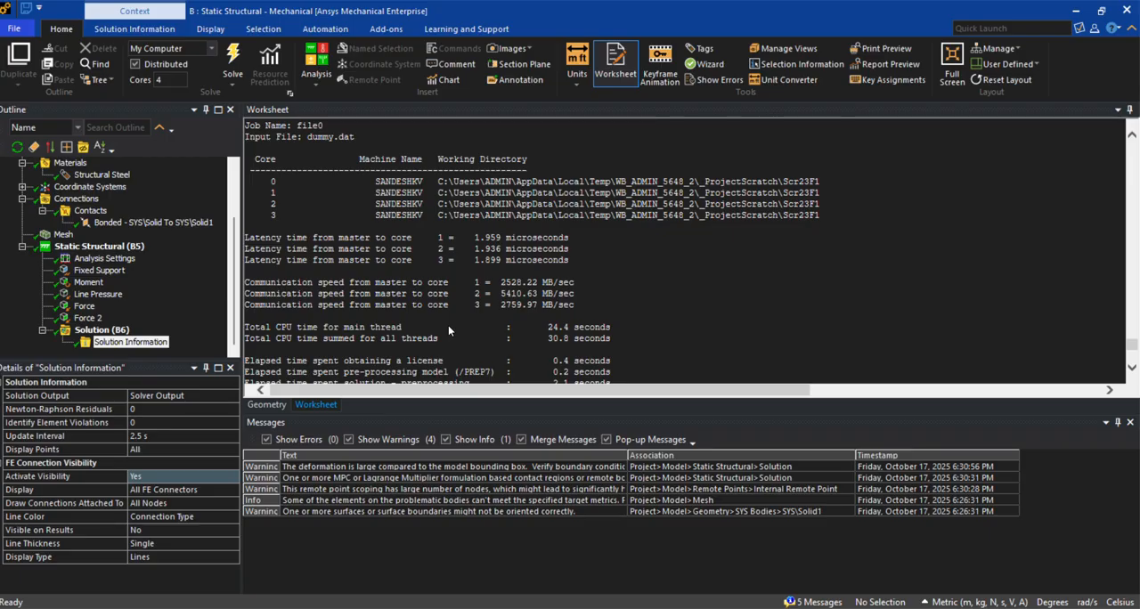
scroll(448, 331, "down", 1)
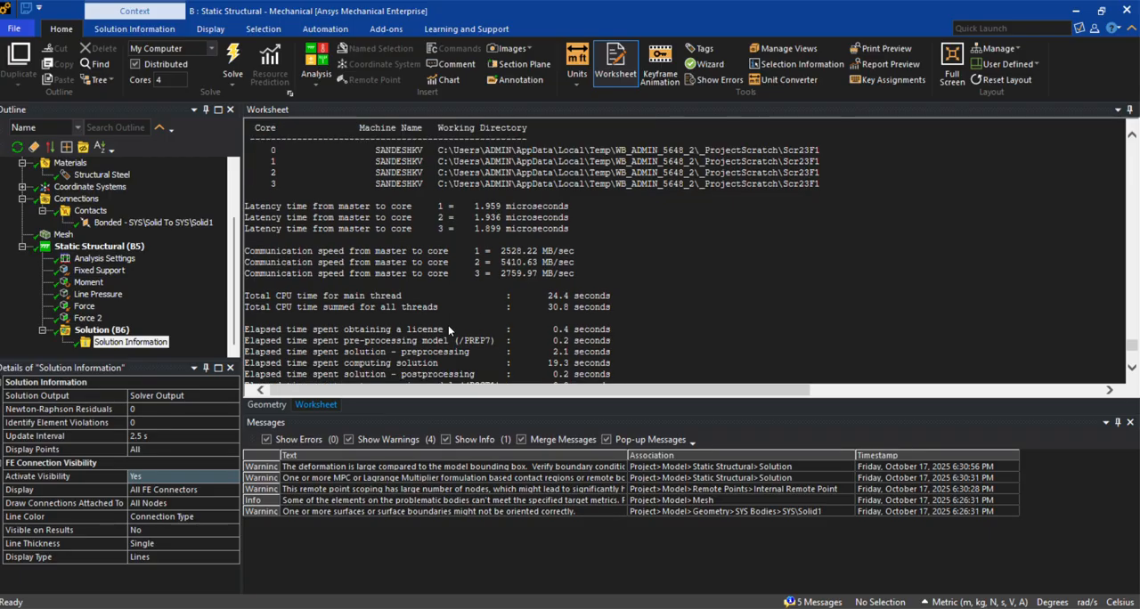
scroll(450, 328, "down", 1)
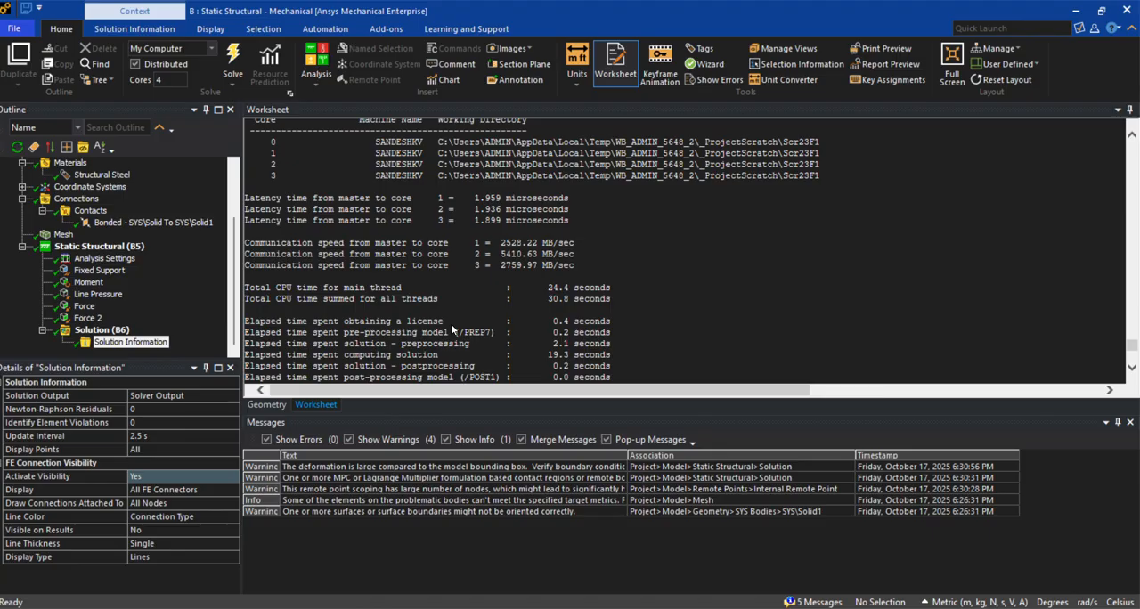
scroll(452, 330, "down", 1)
Add a total deformation result for all bodies to the solution
left_click(98, 330)
right_click(112, 331)
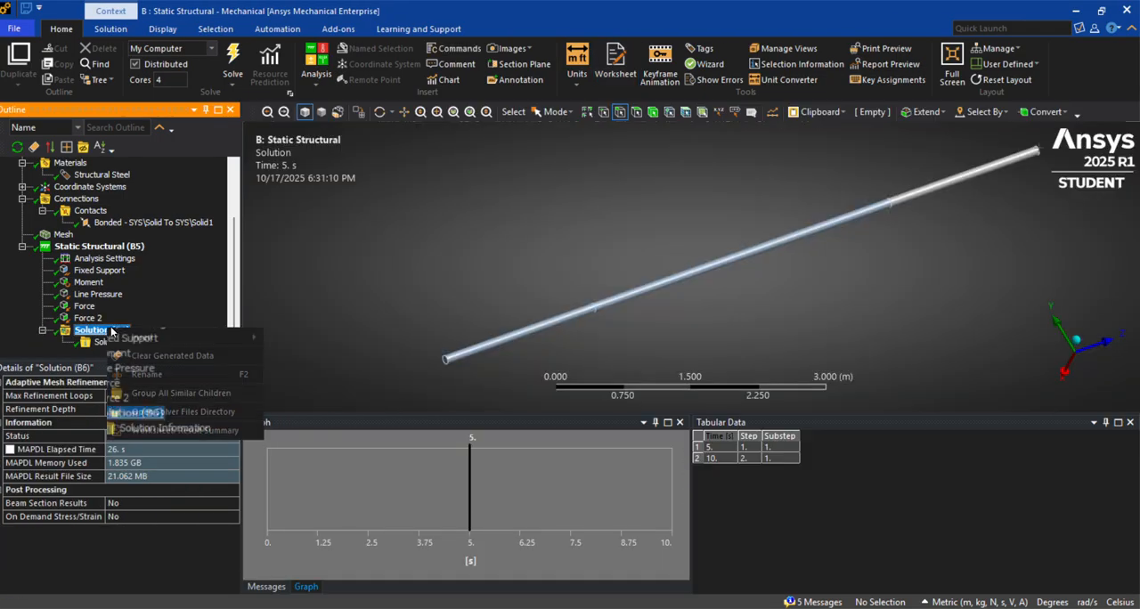
mouse_move(138, 337)
mouse_move(374, 304)
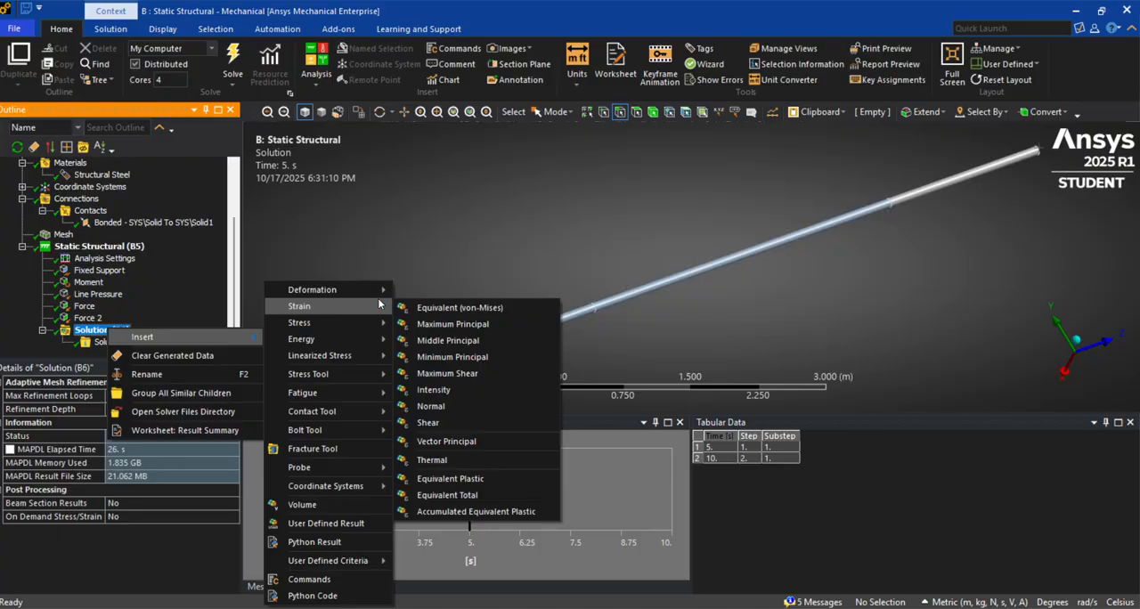
left_click(421, 291)
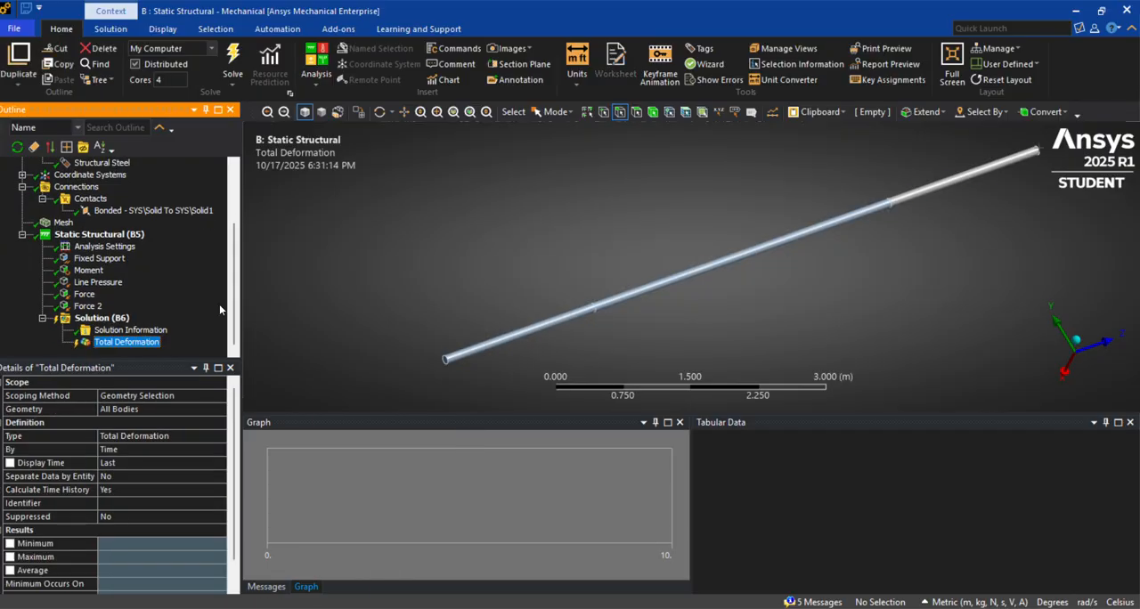
Add a directional deformation result for all bodies to the solution
left_click(101, 318)
right_click(104, 319)
mouse_move(139, 328)
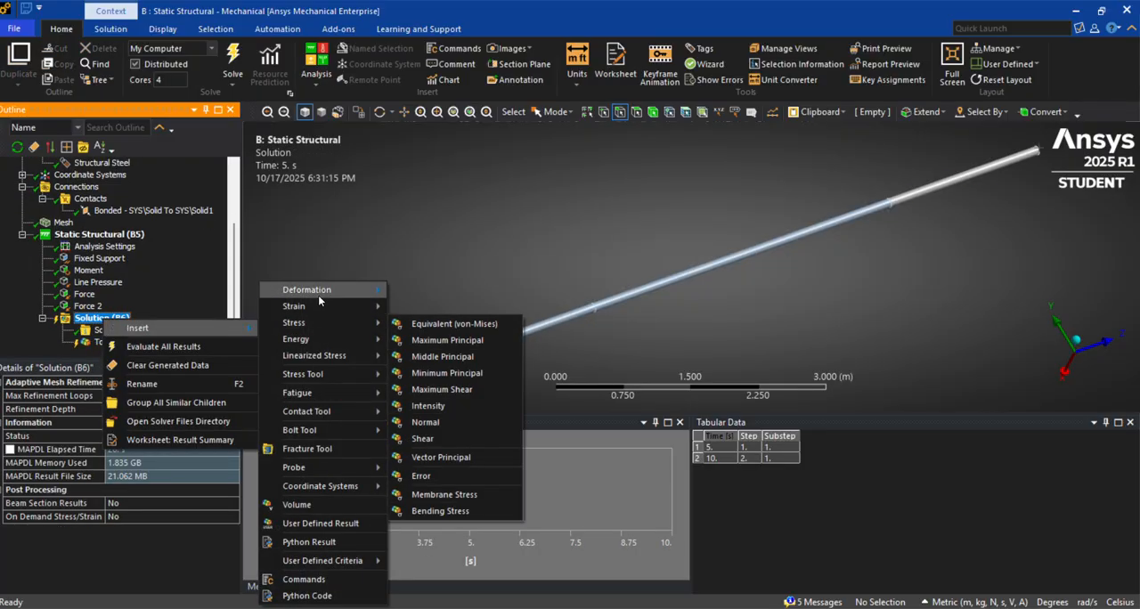
mouse_move(323, 297)
left_click(427, 307)
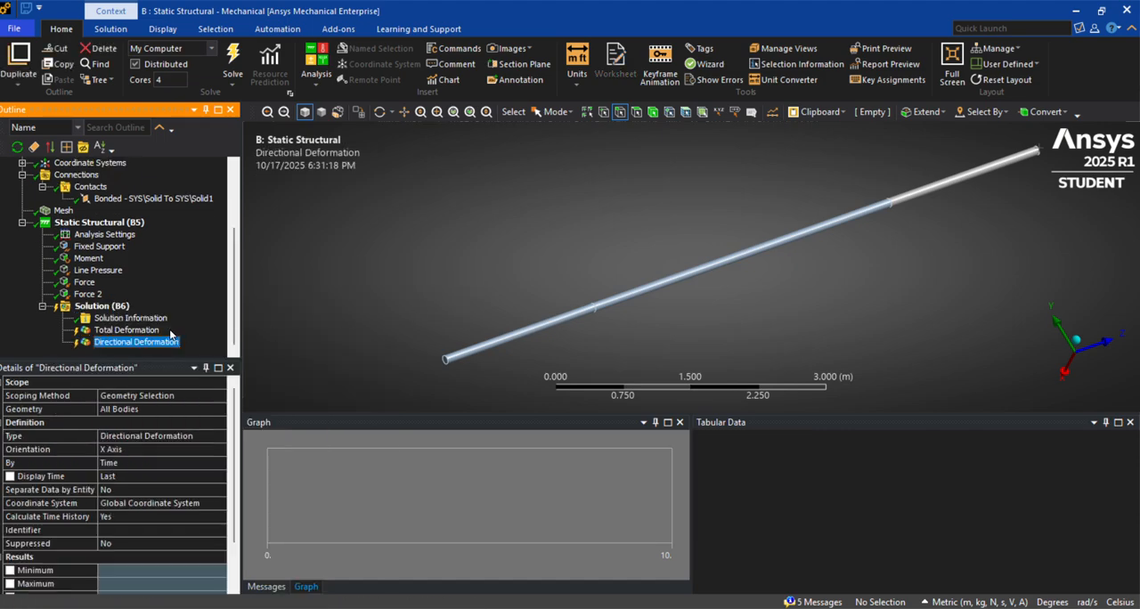
Add an equivalent (von-Mises) stress result for all bodies to the solution
right_click(111, 292)
right_click(107, 304)
mouse_move(214, 309)
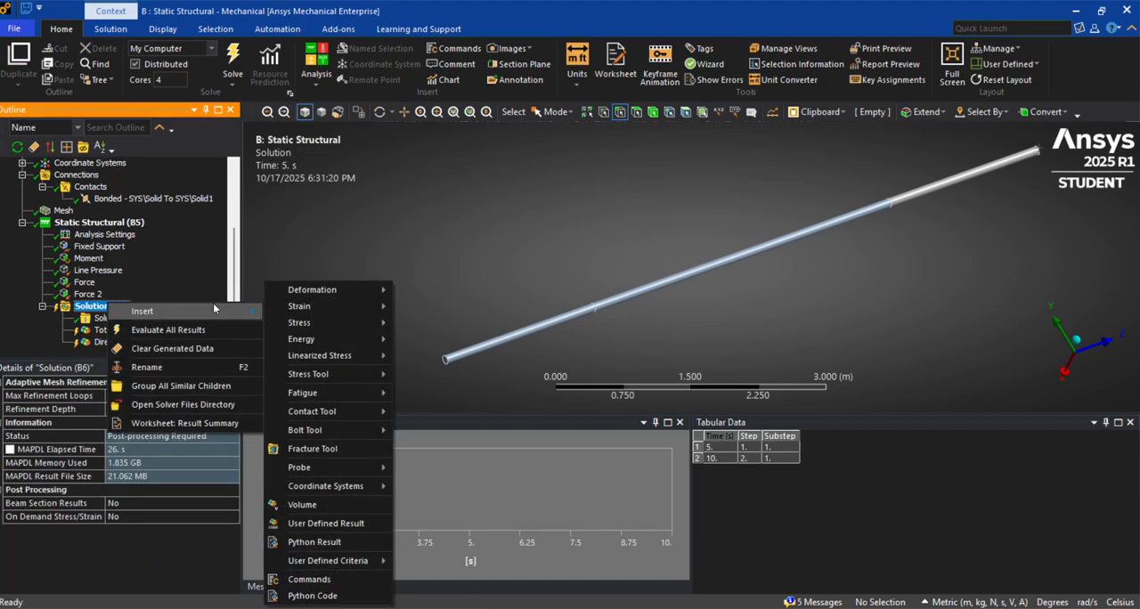
mouse_move(379, 324)
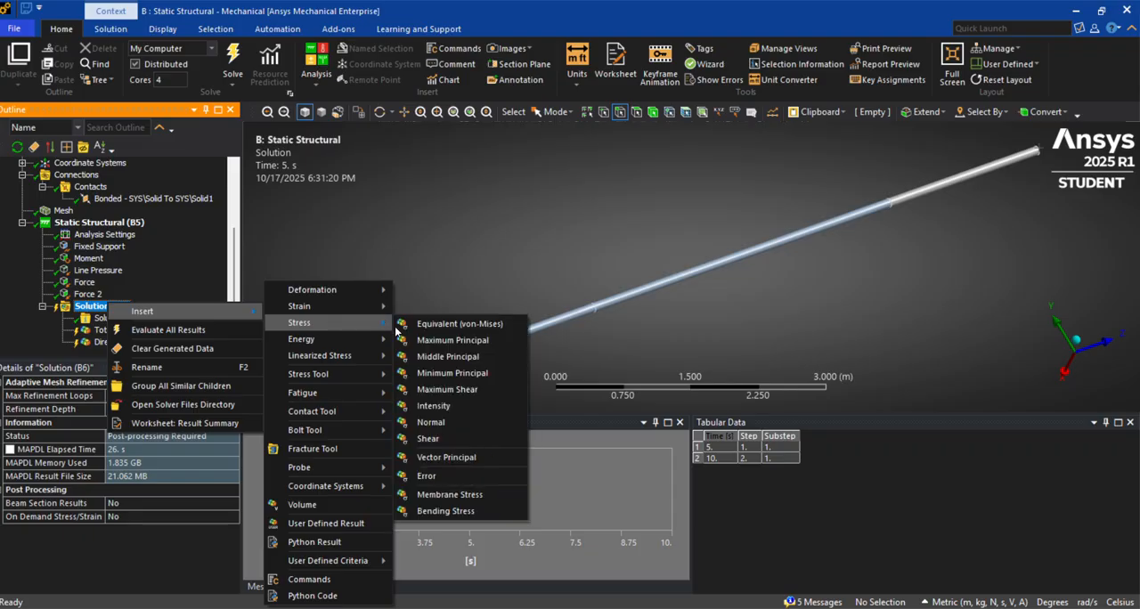
left_click(465, 332)
Add a maximum principal stress result for all bodies to the solution
left_click(98, 294)
right_click(80, 295)
mouse_move(185, 305)
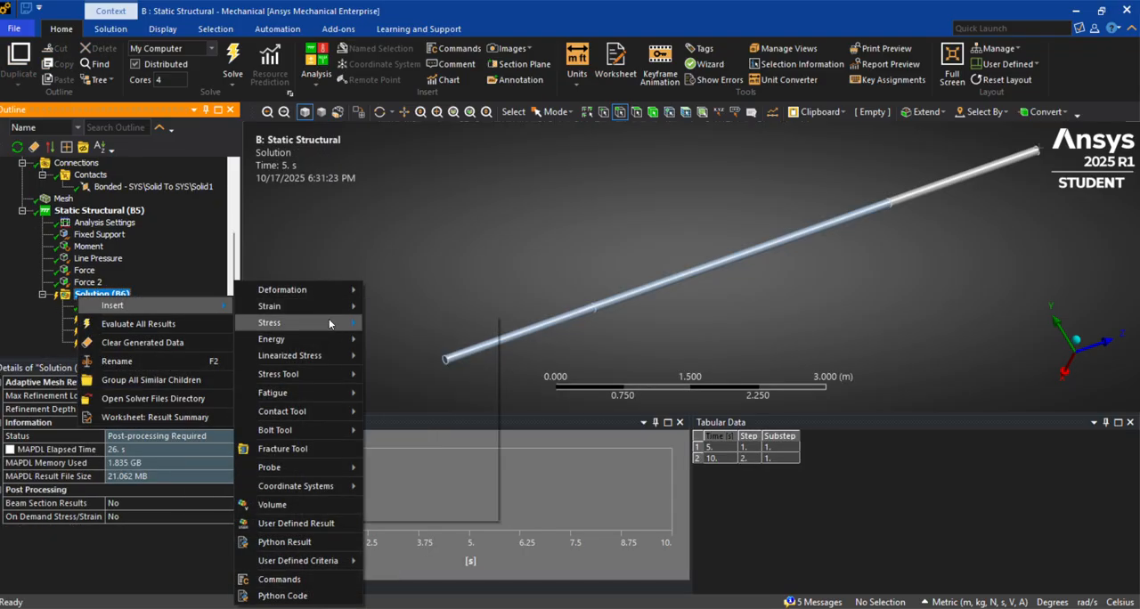
mouse_move(330, 323)
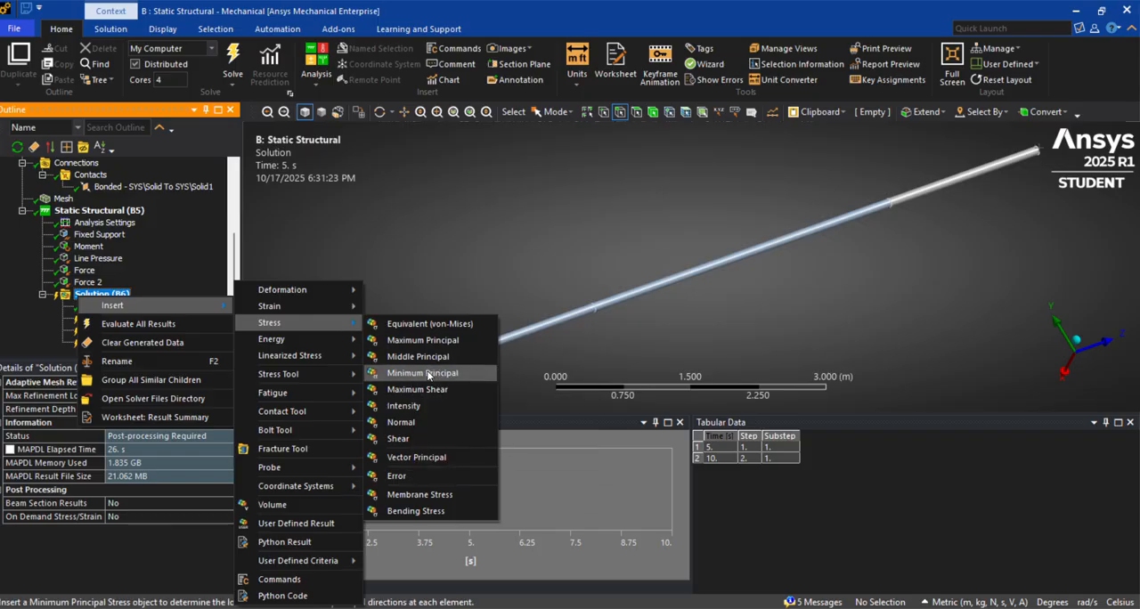
left_click(423, 341)
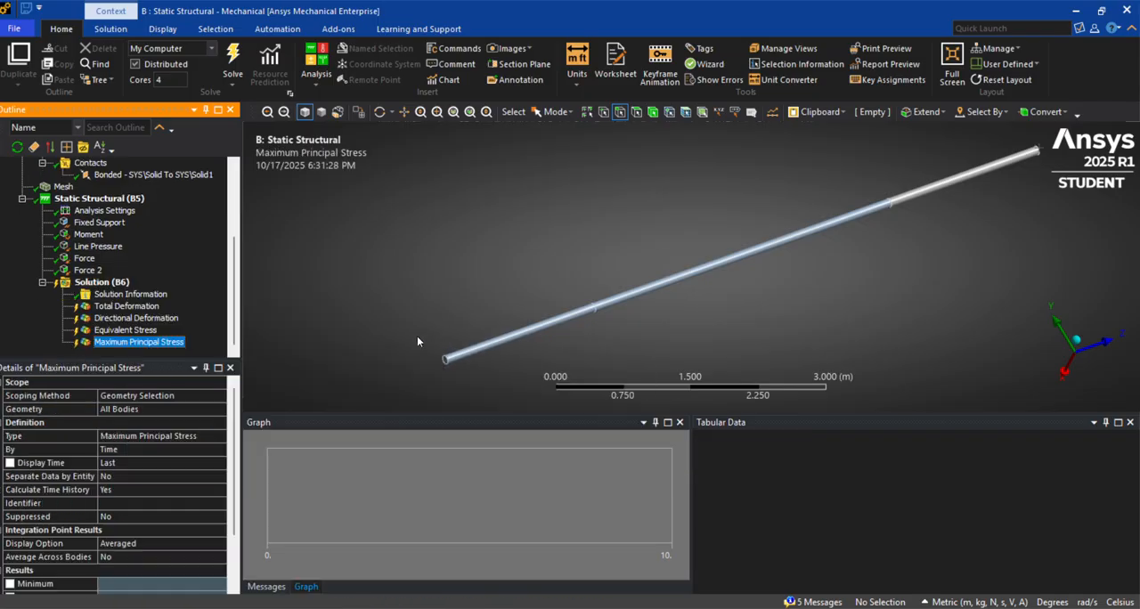
Add a maximum principal elastic strain result for all bodies to the solution
right_click(114, 276)
right_click(107, 280)
mouse_move(241, 295)
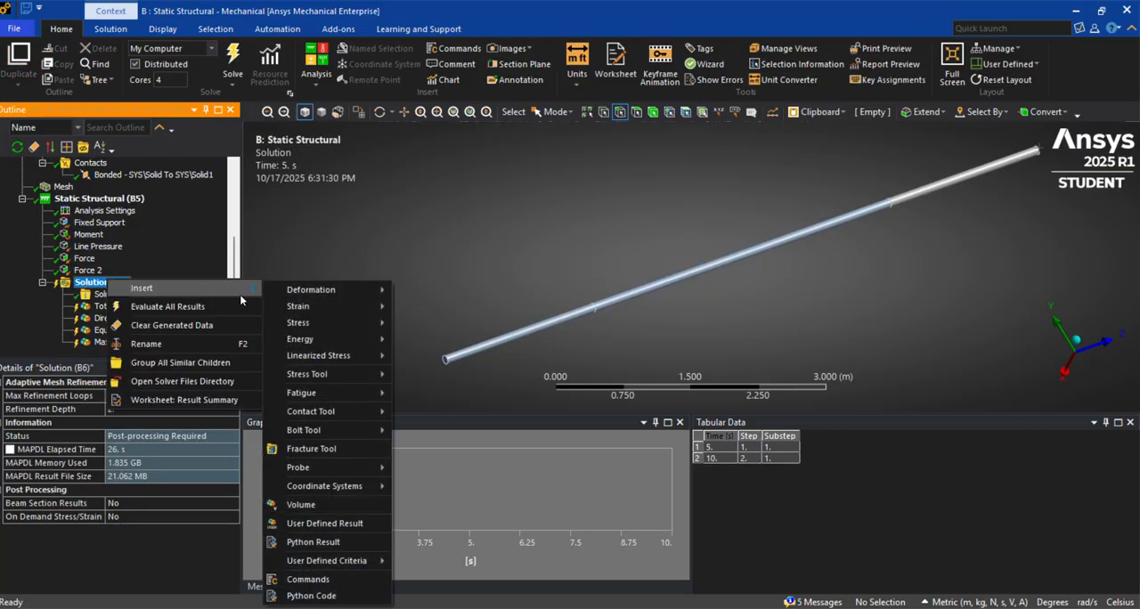
mouse_move(294, 305)
left_click(450, 324)
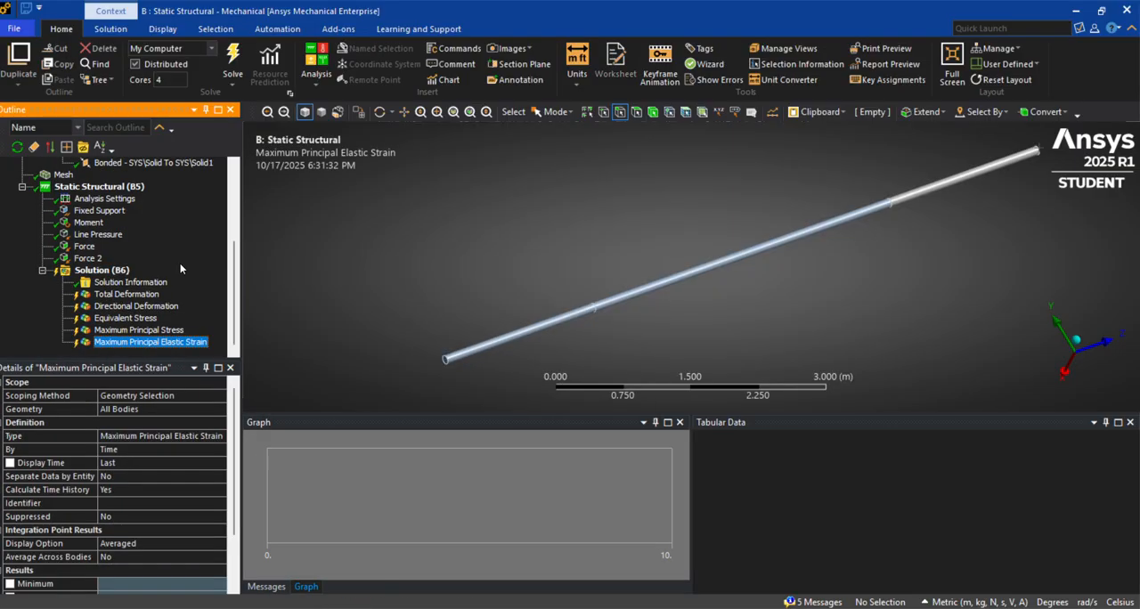
Add a shear elastic strain result for all bodies to the solution
left_click(105, 271)
right_click(110, 272)
mouse_move(254, 285)
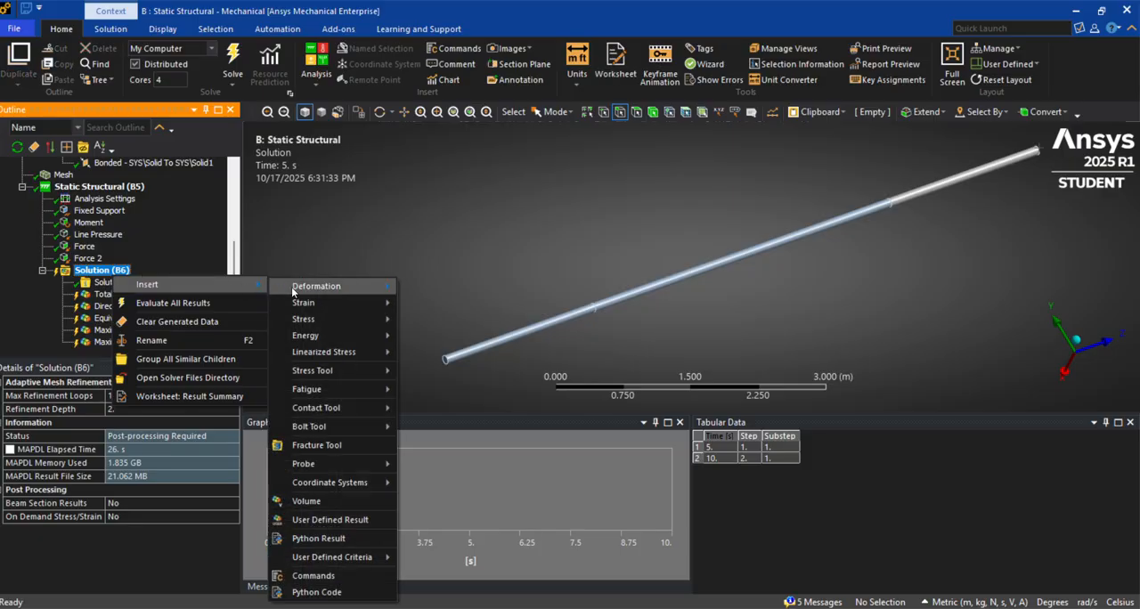
mouse_move(338, 303)
left_click(428, 419)
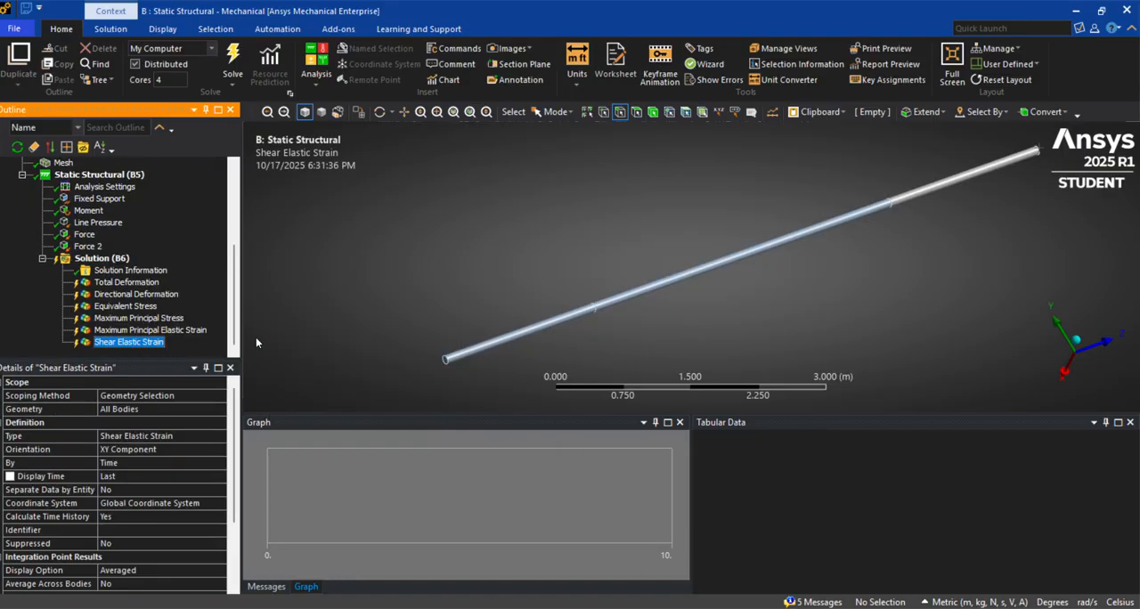
Add a strain energy result for all bodies to the solution
left_click(98, 258)
right_click(98, 259)
mouse_move(223, 263)
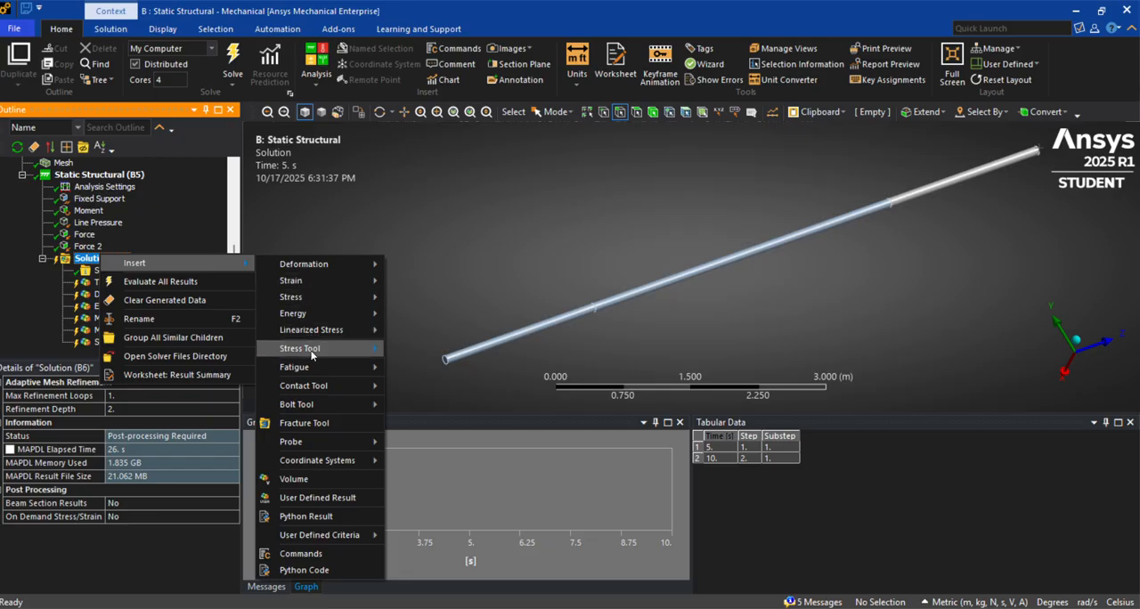
mouse_move(312, 353)
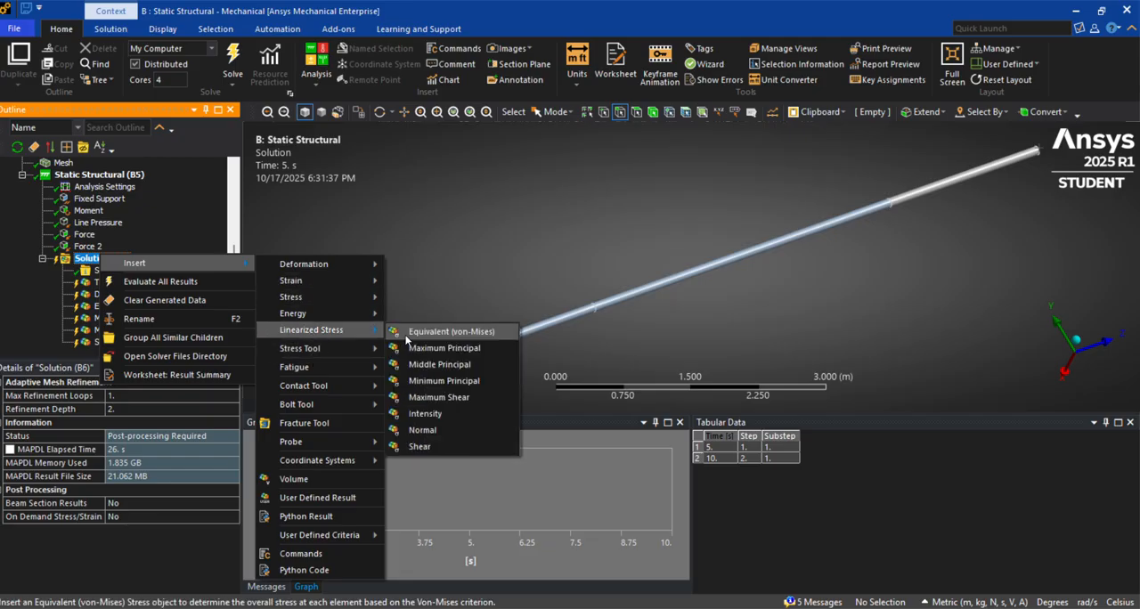
mouse_move(360, 333)
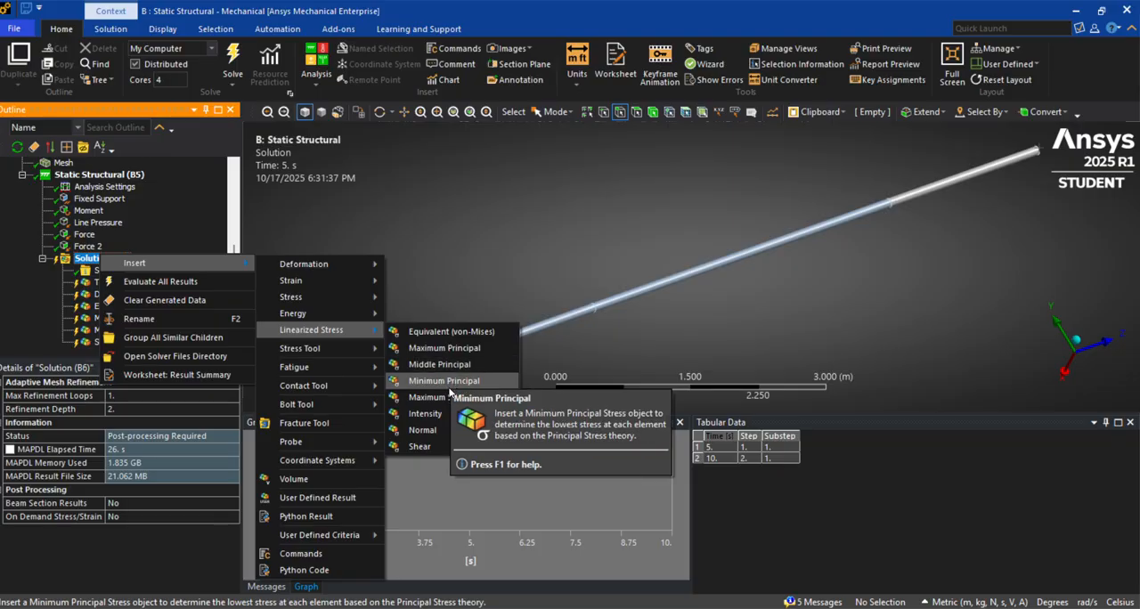
mouse_move(333, 313)
left_click(416, 316)
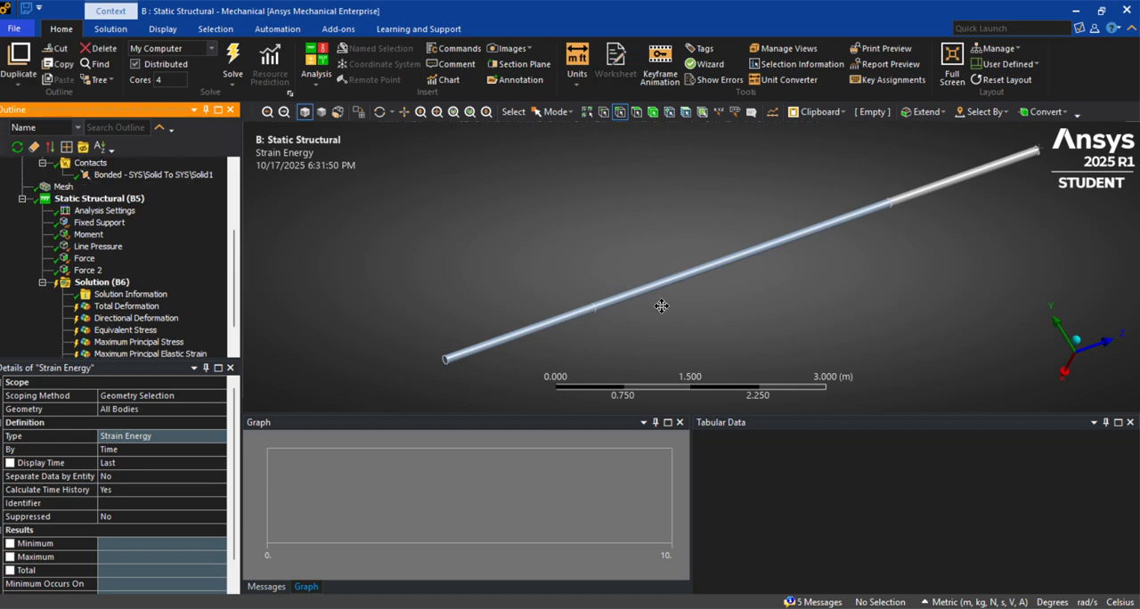
Add a force reaction probe for the fixed support to the solution
middle_click_drag(662, 306, 633, 295, "ctrl")
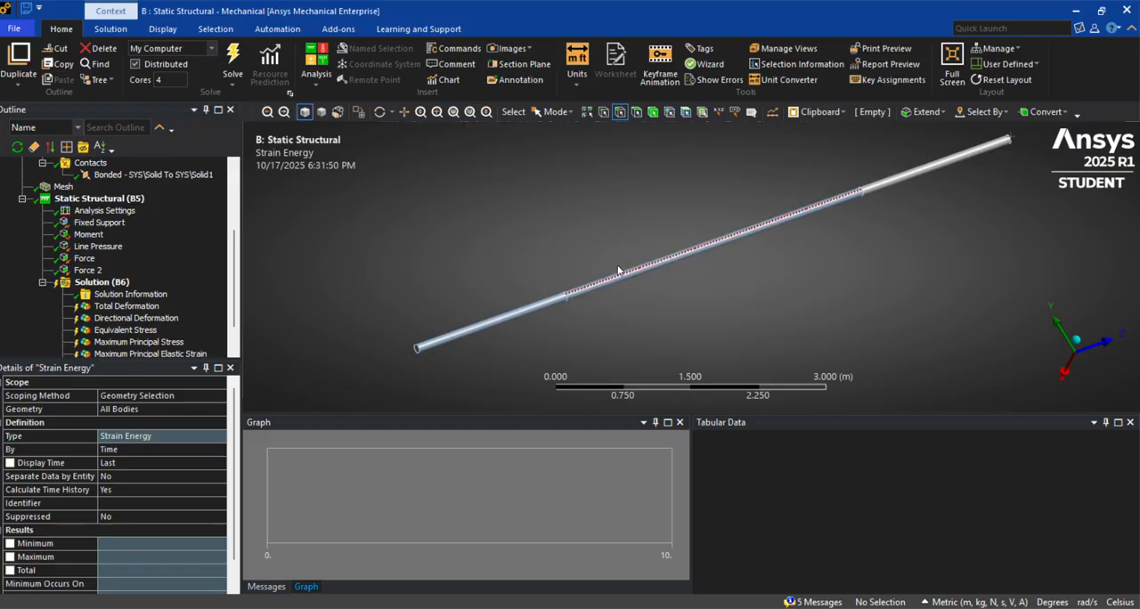
left_click(81, 226)
left_click(89, 283)
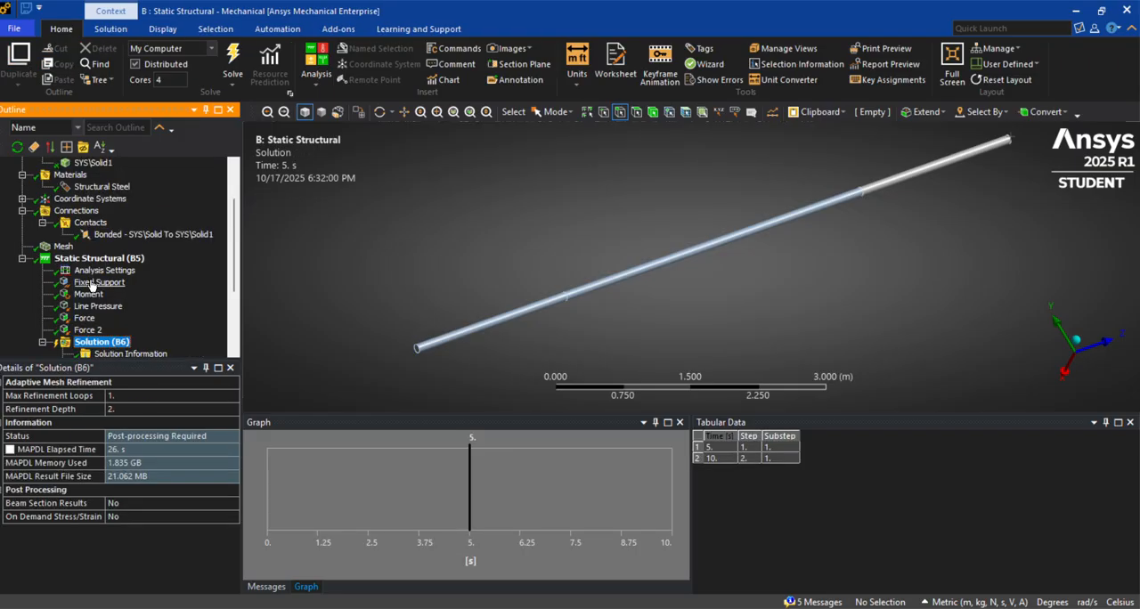
scroll(116, 330, "down", 2)
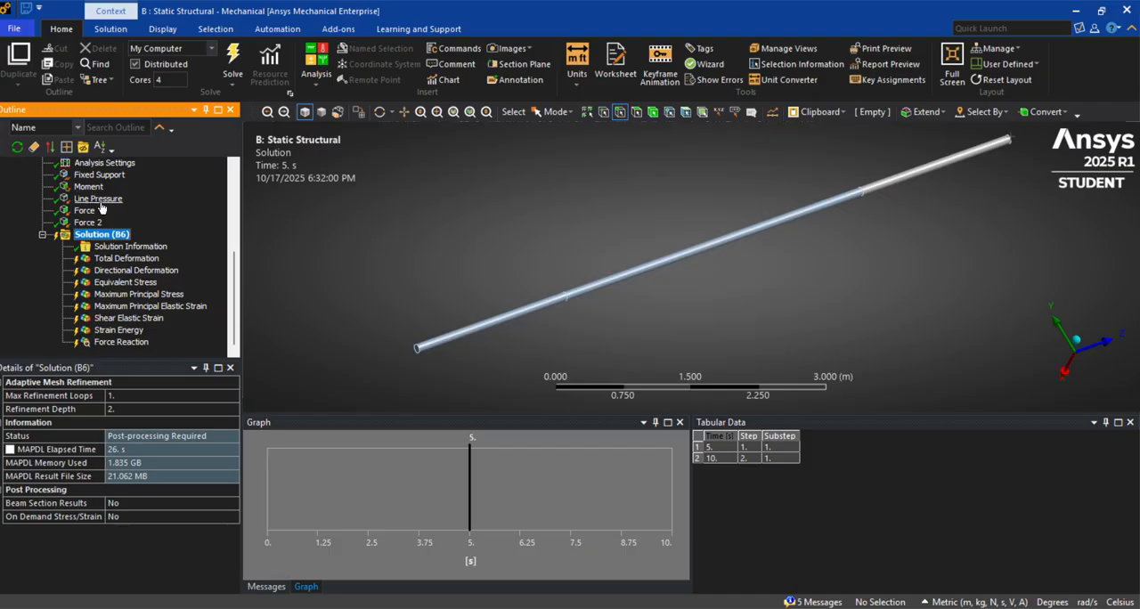
Check Example-2's figure in the Engineering Mechanics1 PDF, and add a displacement support on the beam's circular edge at roller support B
middle_click_drag(447, 284, 459, 282)
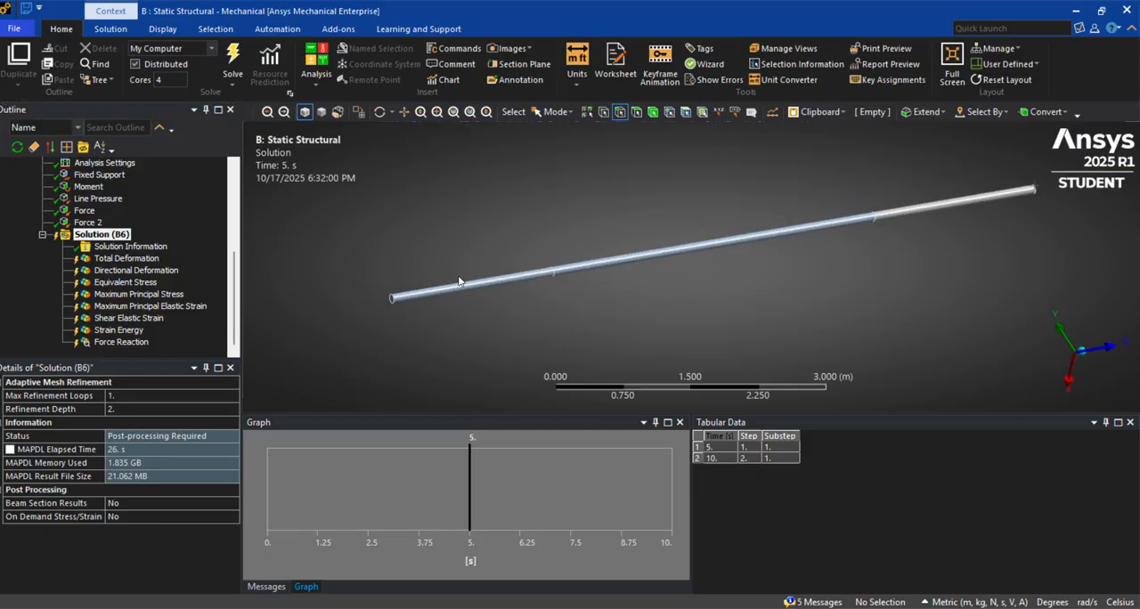
middle_click_drag(890, 261, 838, 284)
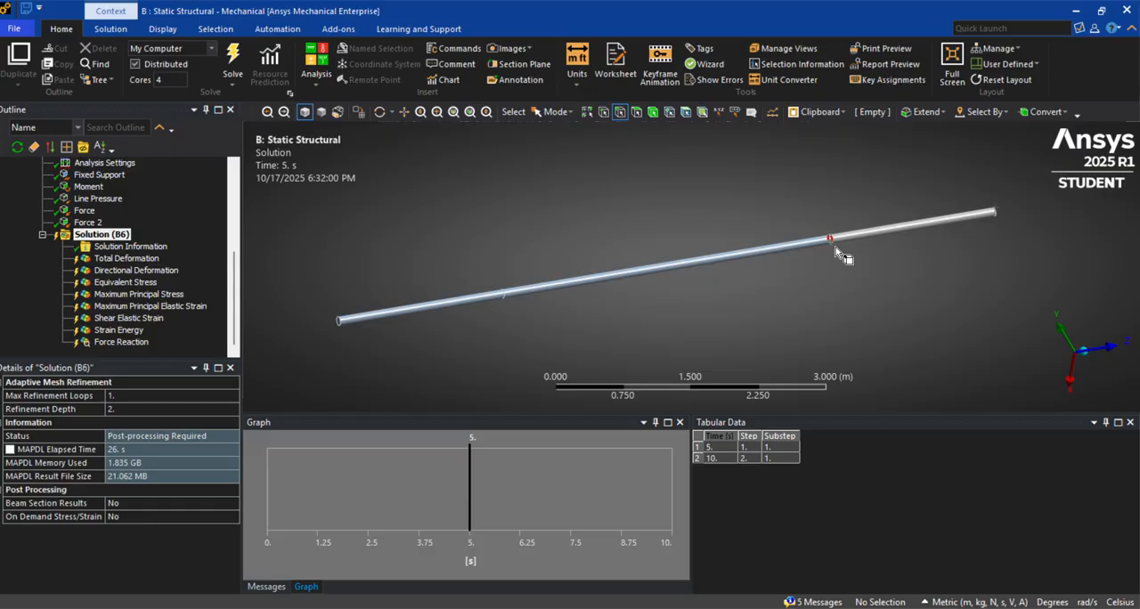
scroll(836, 247, "up", 1)
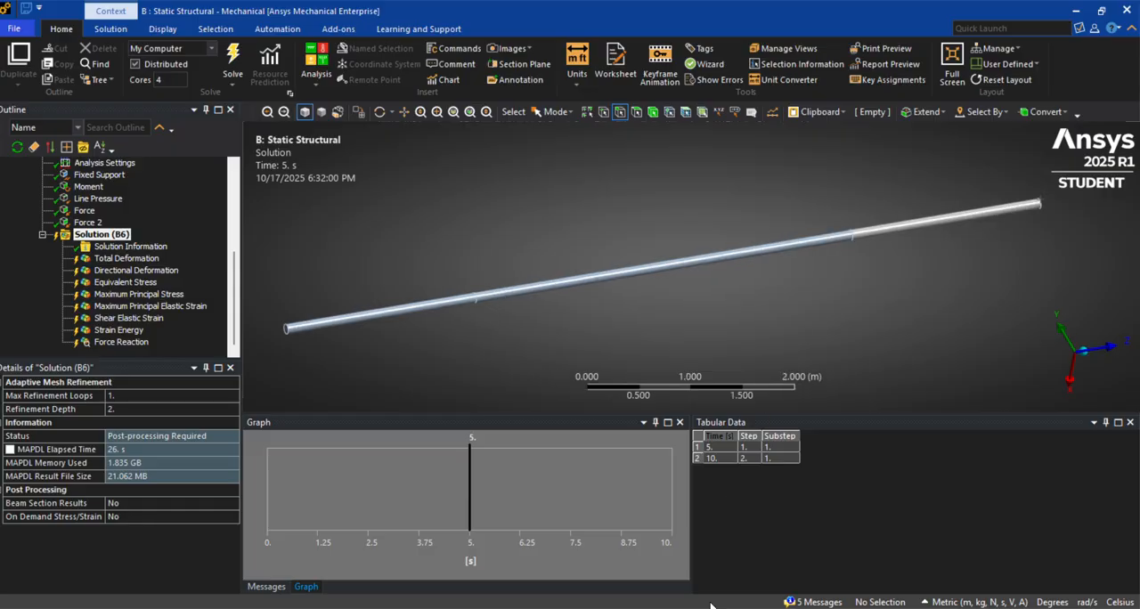
key("alt+Tab")
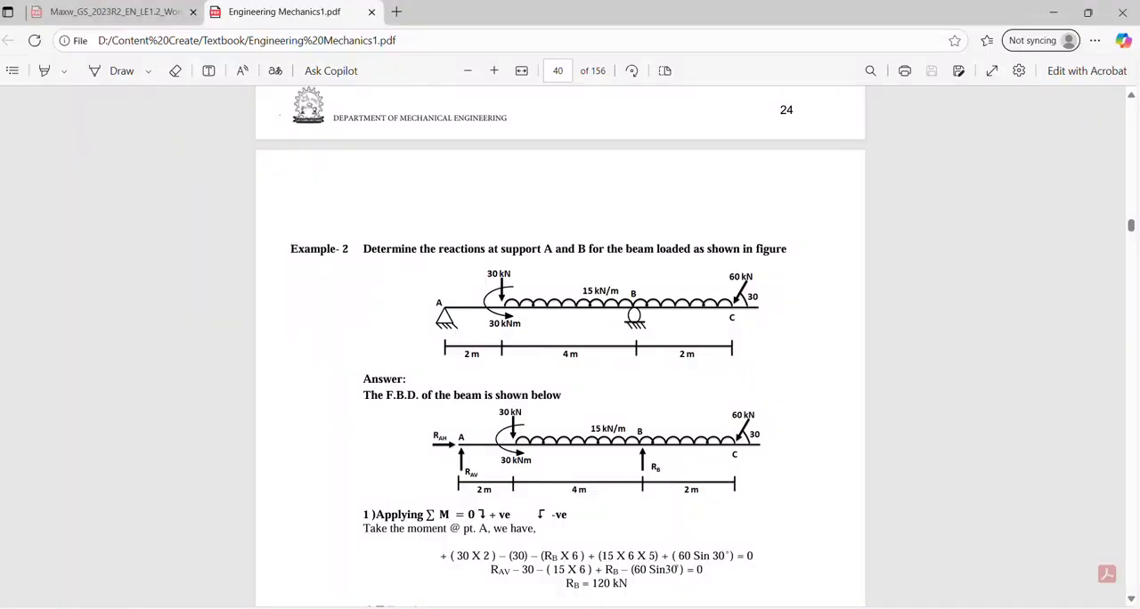
key("alt+Tab")
scroll(78, 230, "up", 2)
left_click(81, 224)
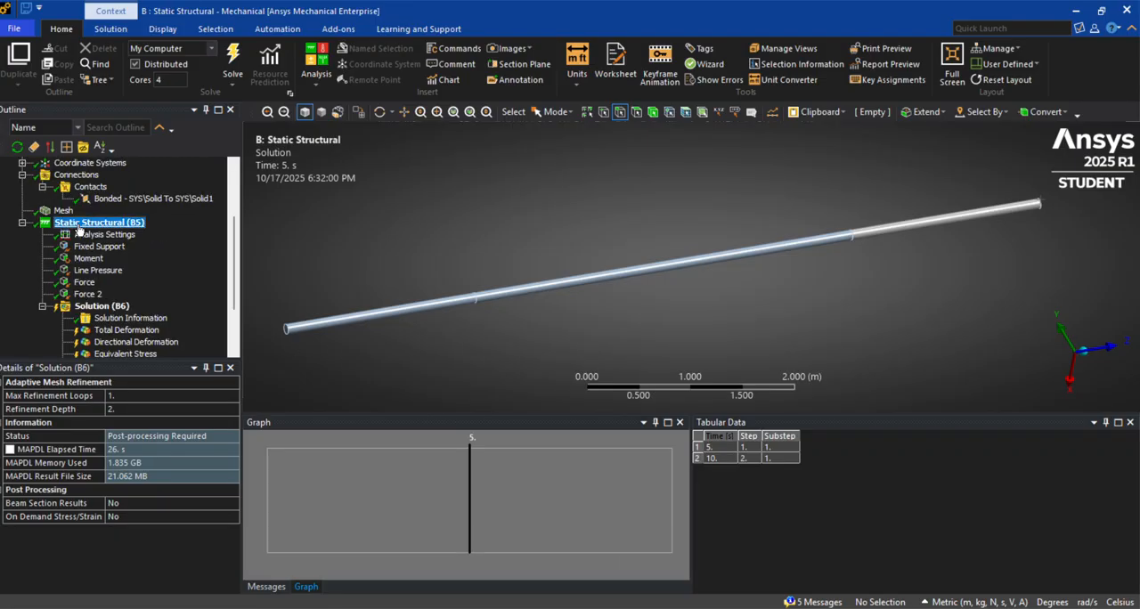
right_click(80, 224)
mouse_move(178, 234)
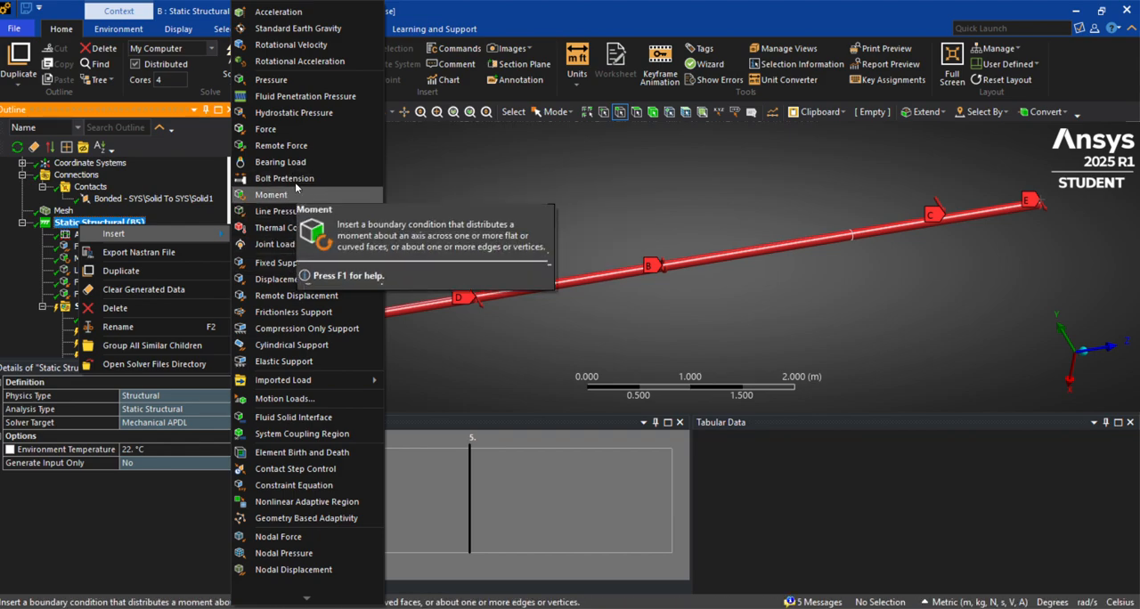
left_click(294, 279)
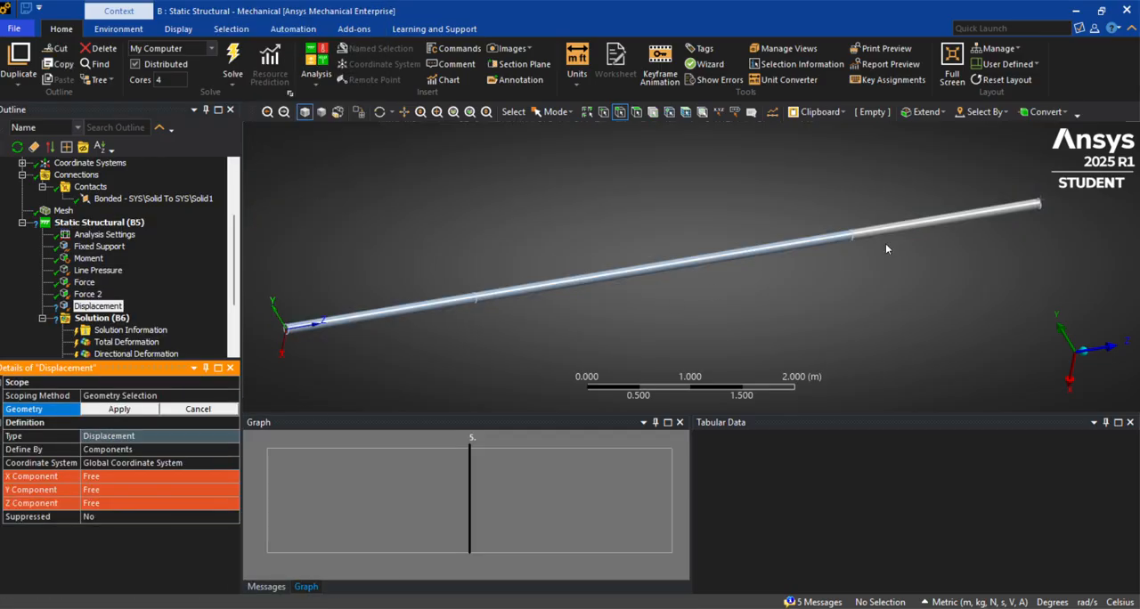
left_click(855, 238)
left_click(856, 238)
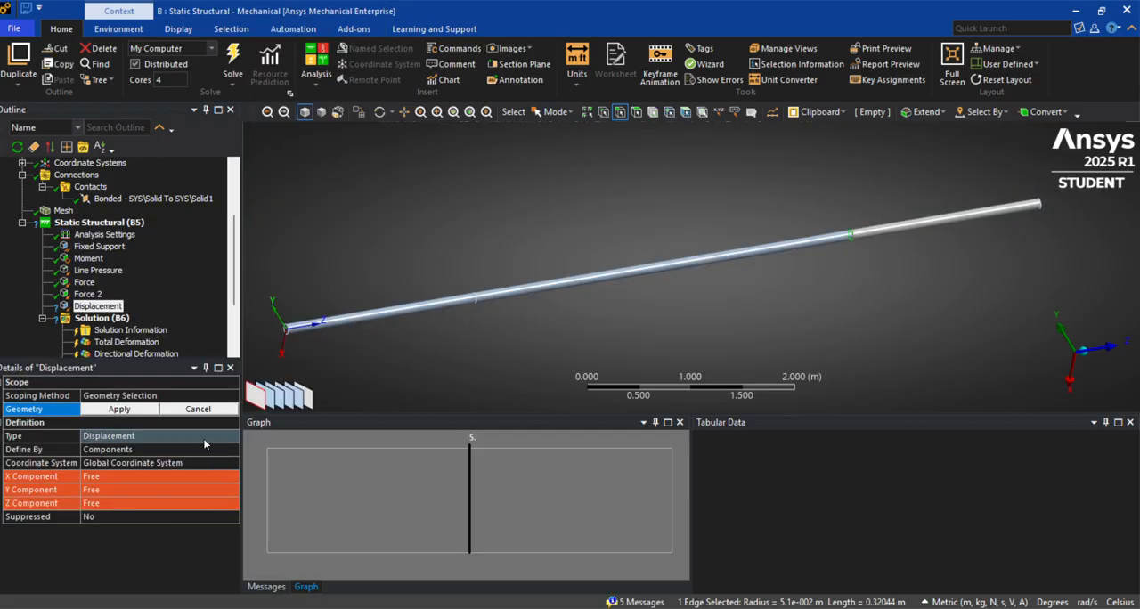
left_click(120, 410)
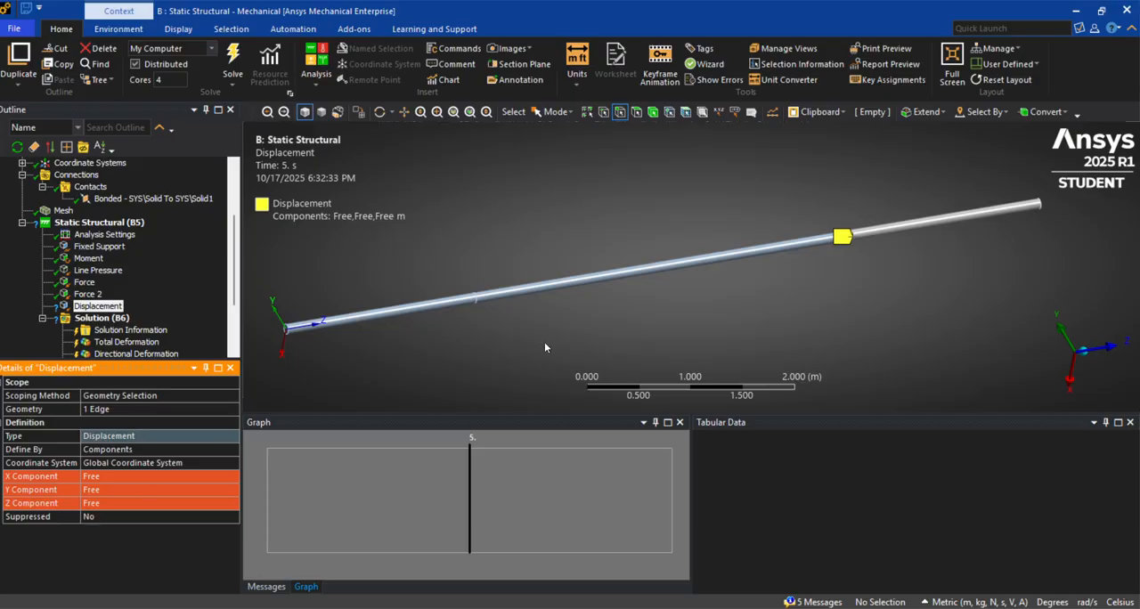
Set the displacement support's X and Y components to 0 m, leaving the Z component free
middle_click_drag(545, 348, 564, 369)
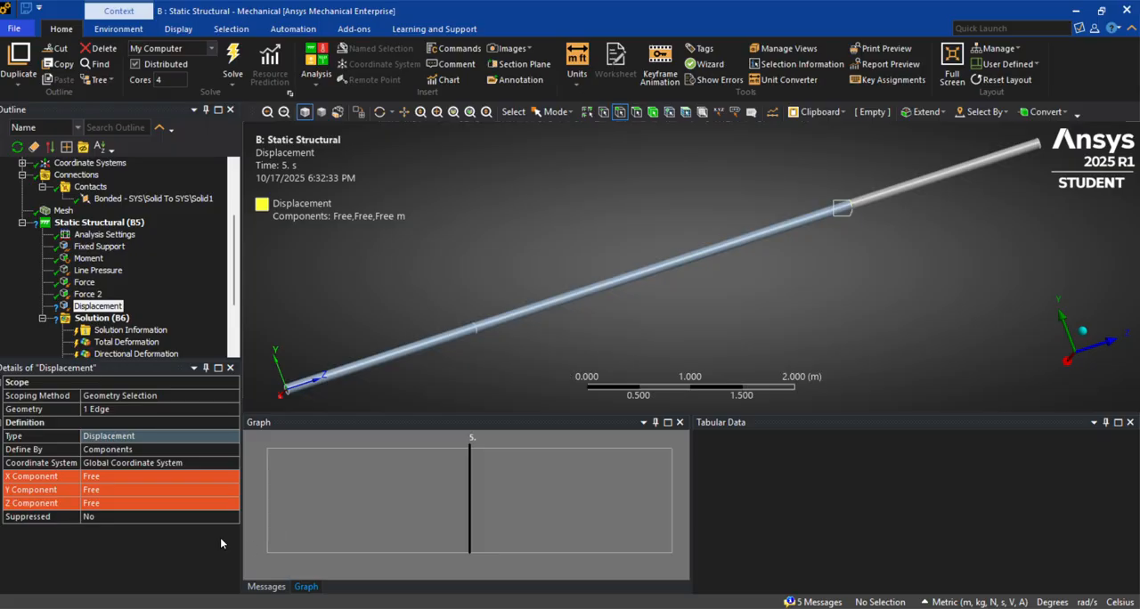
left_click(105, 477)
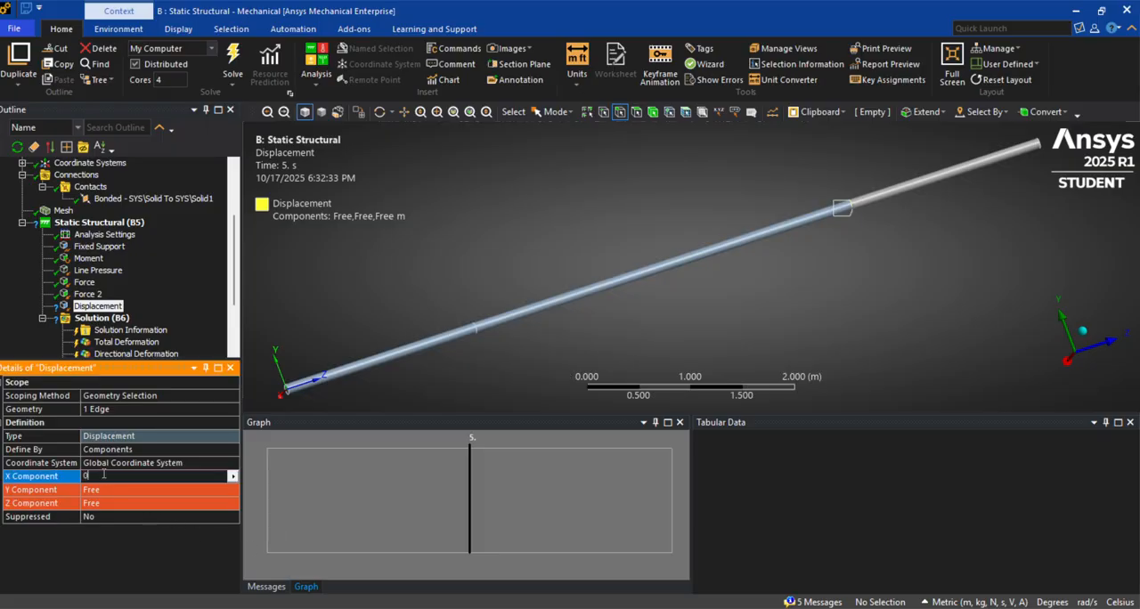
type("0")
left_click(104, 490)
type("0")
key("Return")
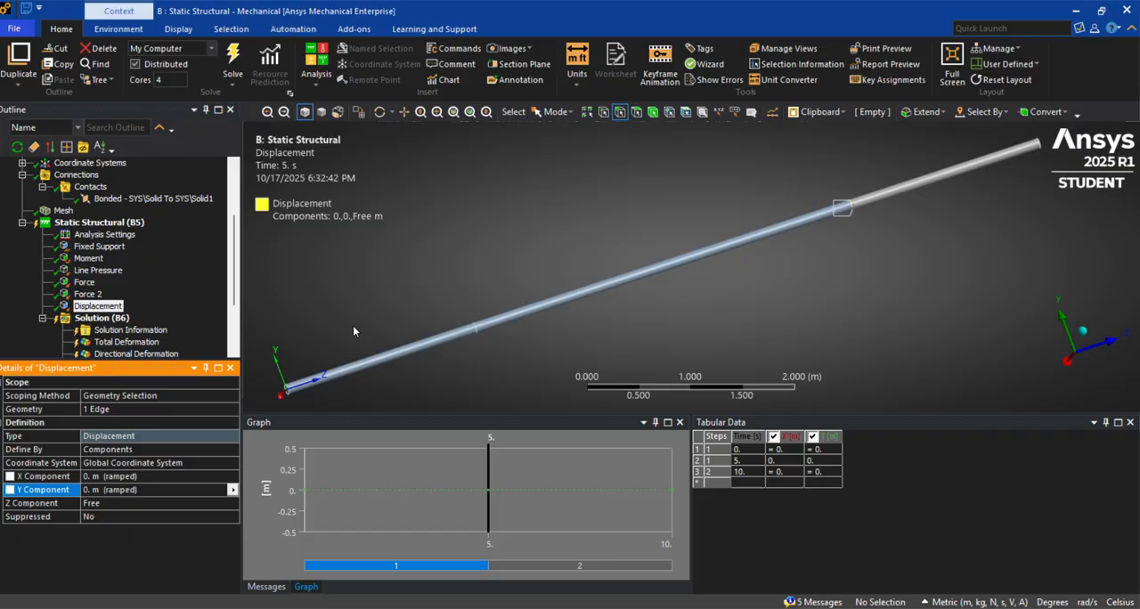
left_click(102, 318)
right_click(101, 318)
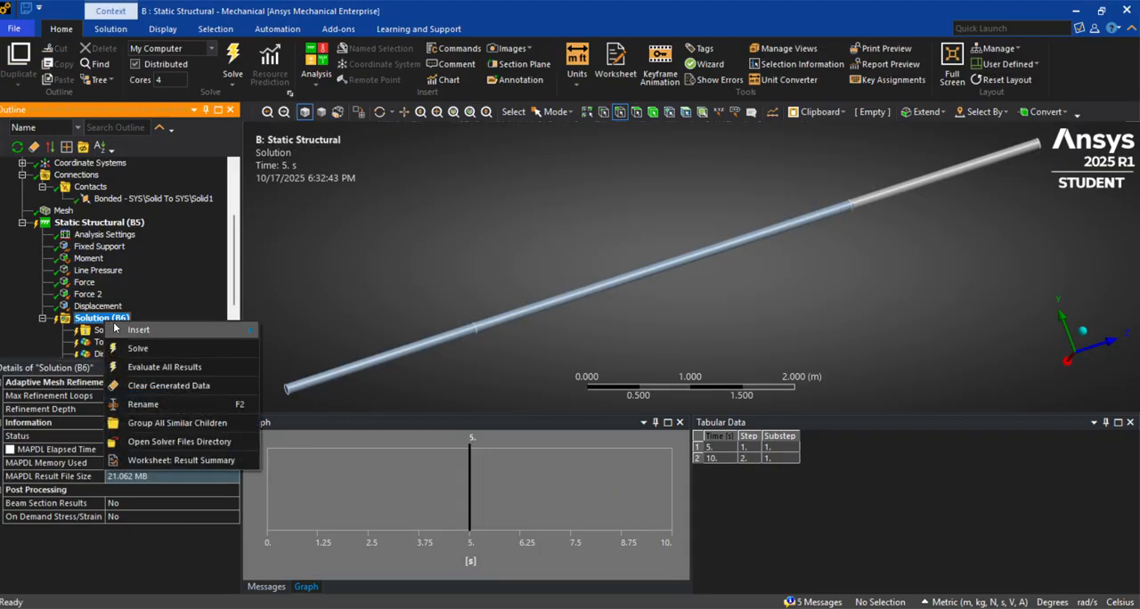
left_click(187, 223)
Add a force reaction probe for the displacement support to the solution
scroll(170, 280, "down", 3)
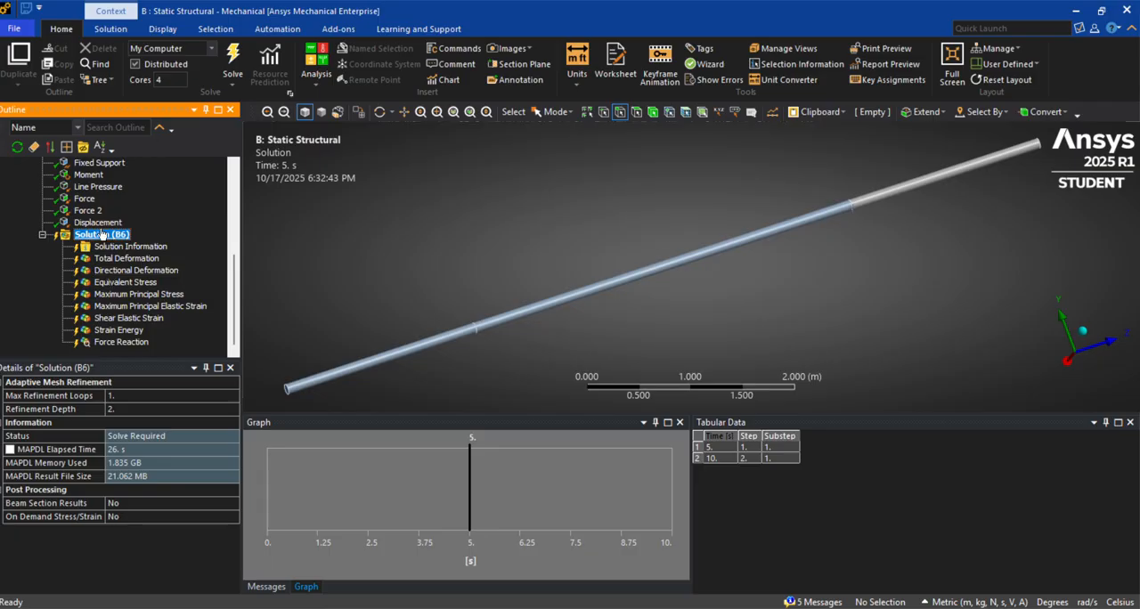
scroll(105, 223, "up", 1)
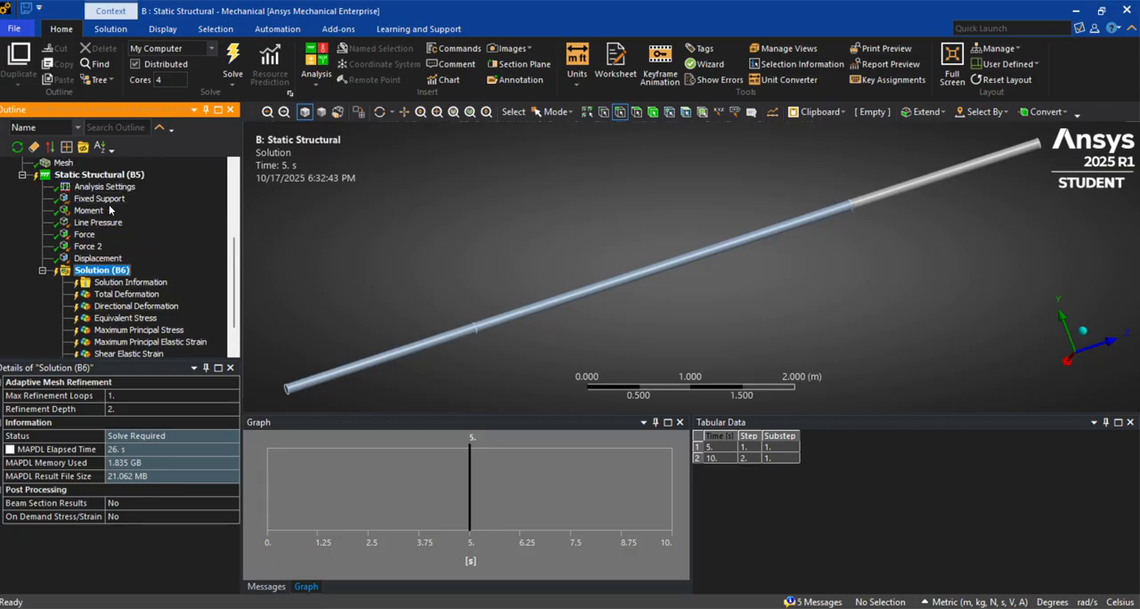
left_click(96, 259)
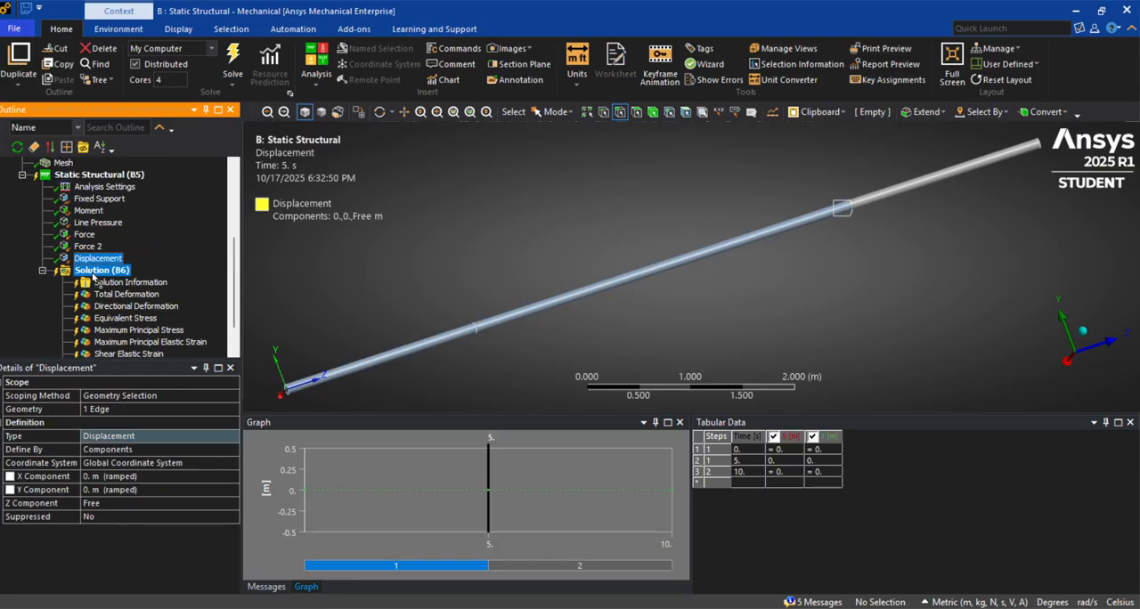
left_click(98, 270)
scroll(91, 278, "up", 2)
scroll(91, 279, "down", 4)
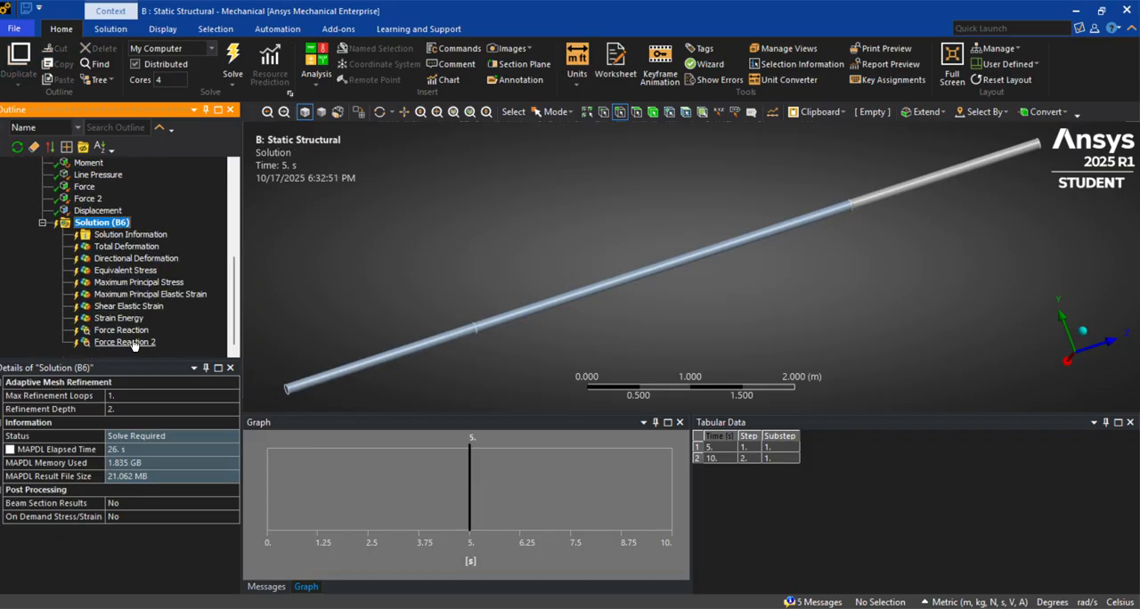
Clear all generated data from the static structural solution
scroll(118, 282, "up", 2)
right_click(110, 299)
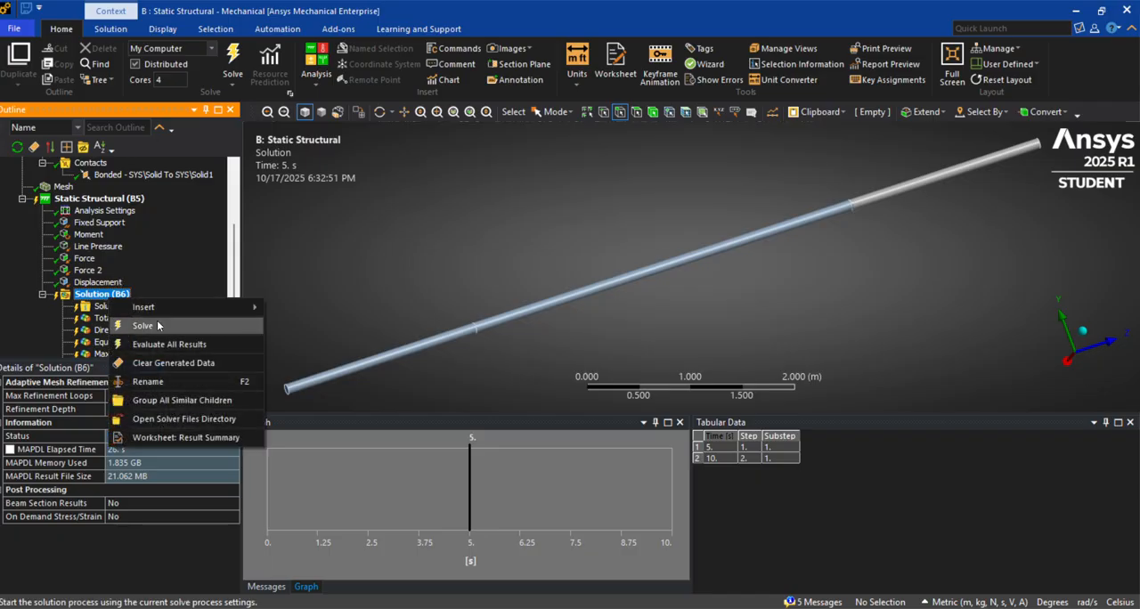
left_click(175, 367)
left_click(611, 366)
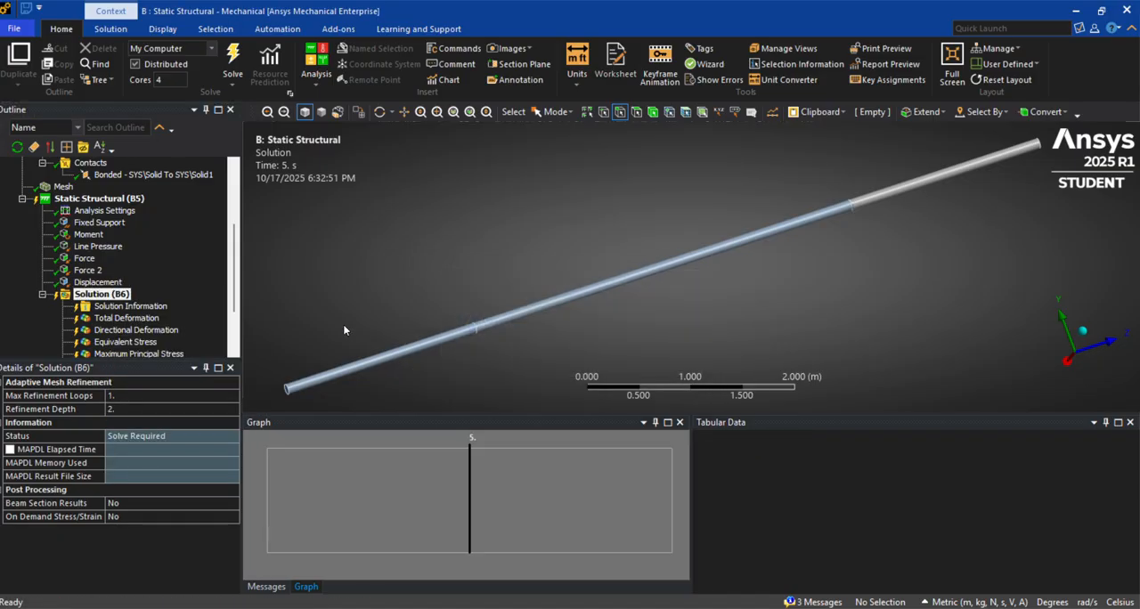
Solve the static structural analysis with the added supports and reaction probes, and check the solver output
left_click(110, 296)
right_click(109, 297)
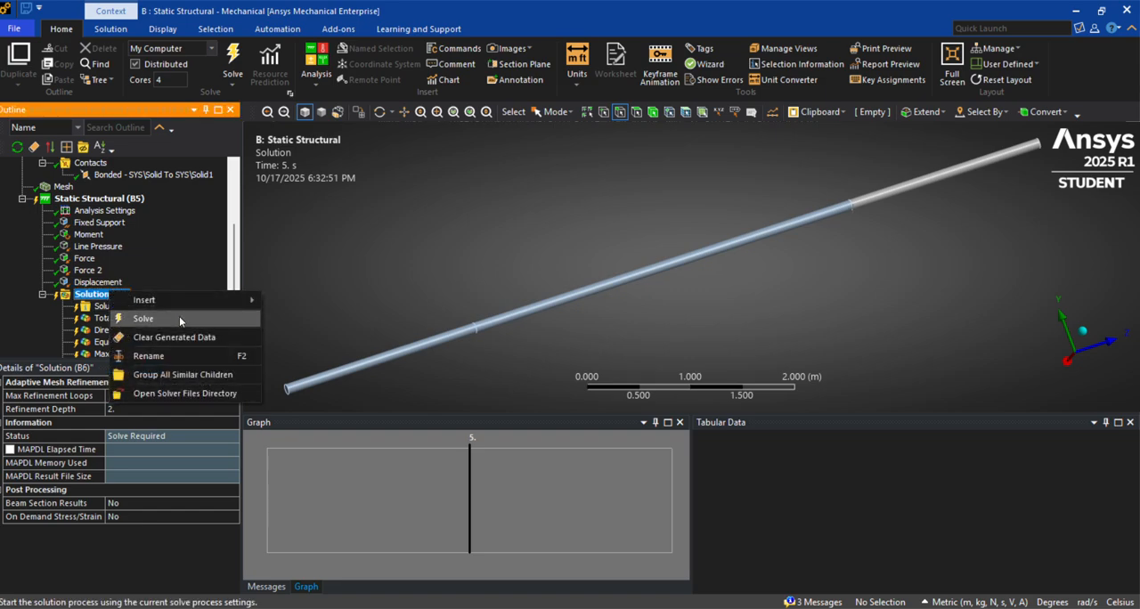
left_click(179, 316)
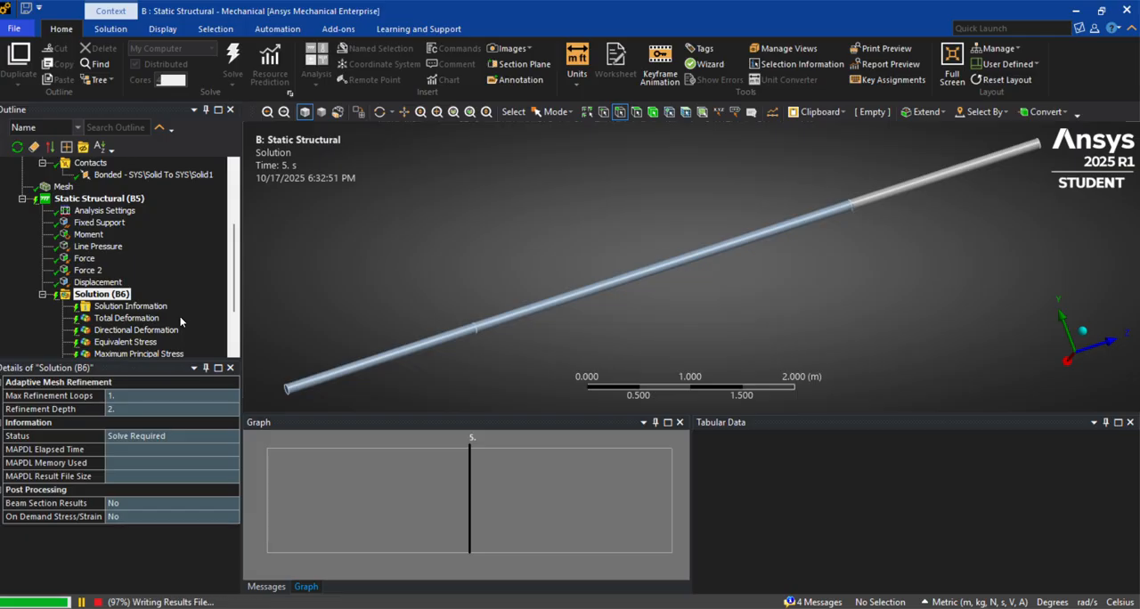
scroll(127, 322, "up", 1)
scroll(127, 323, "up", 2)
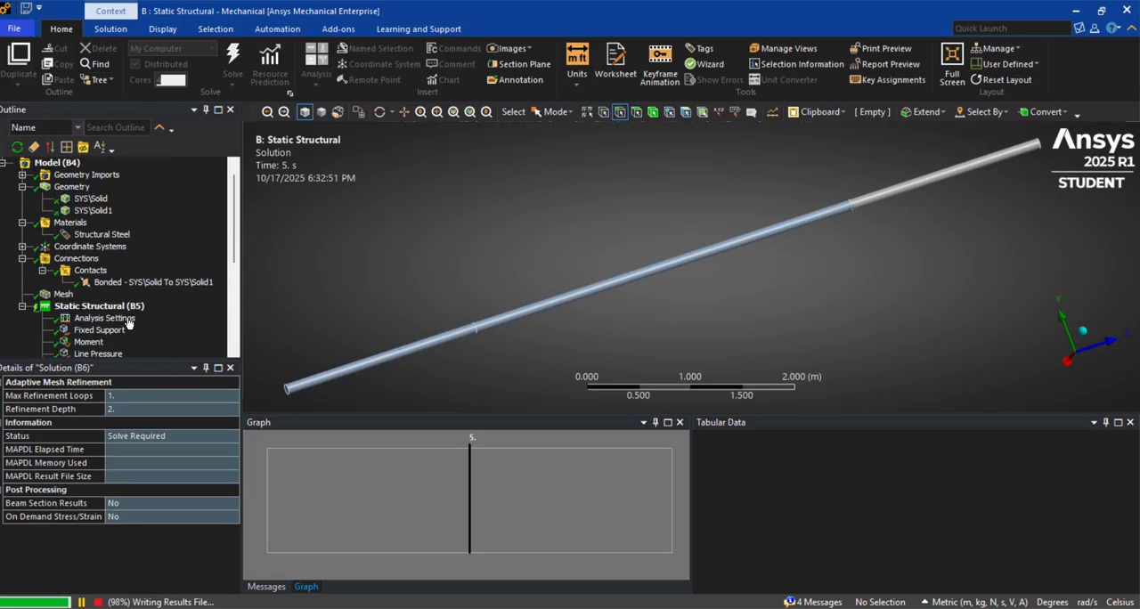
scroll(127, 322, "down", 2)
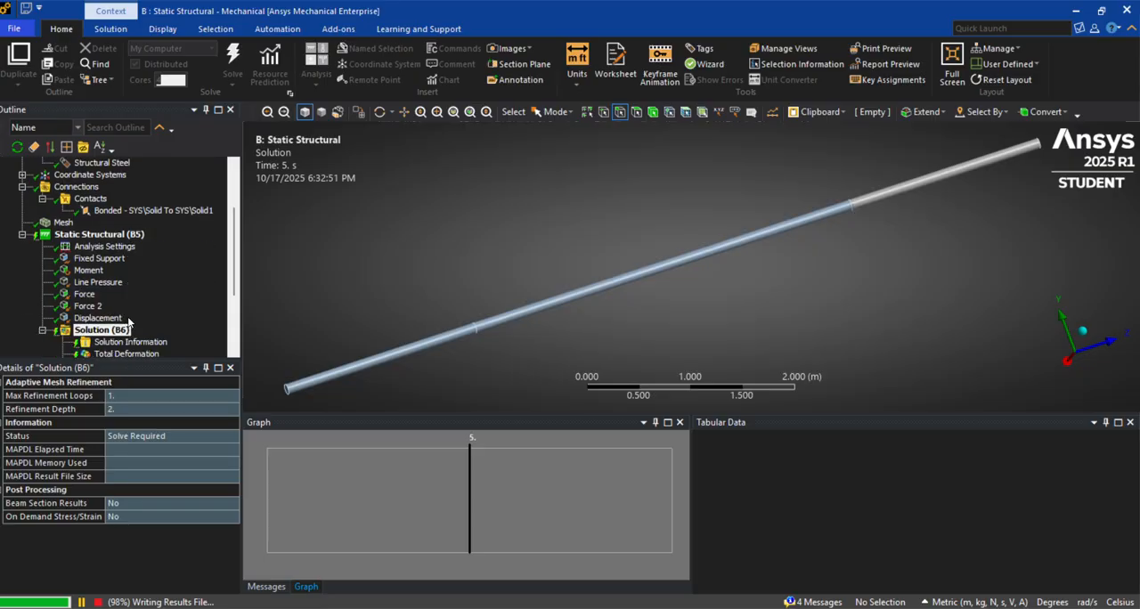
scroll(129, 324, "down", 3)
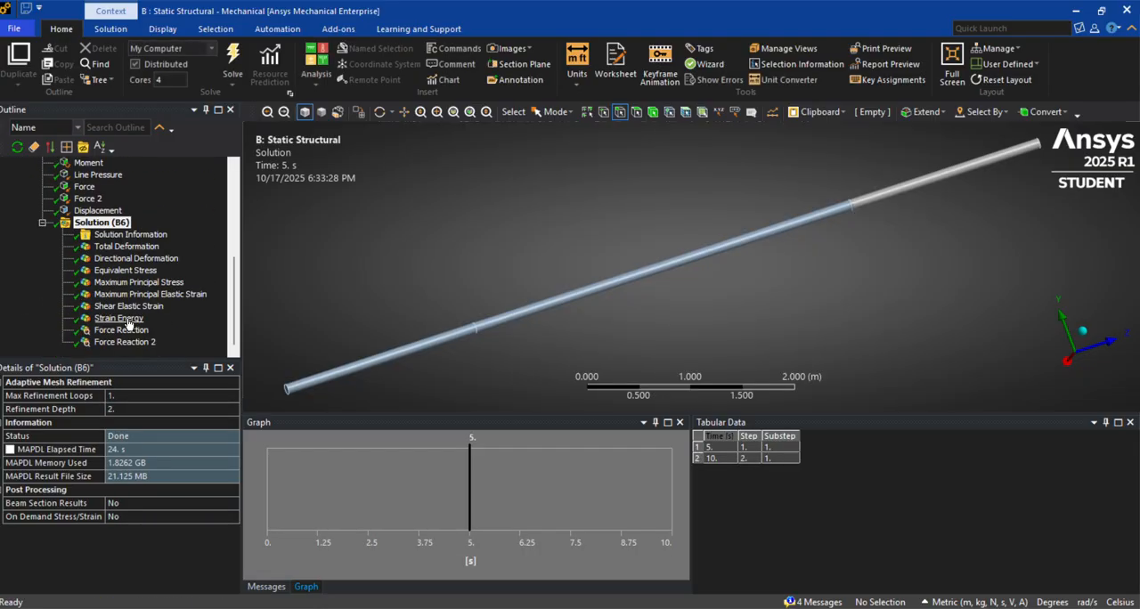
left_click(127, 235)
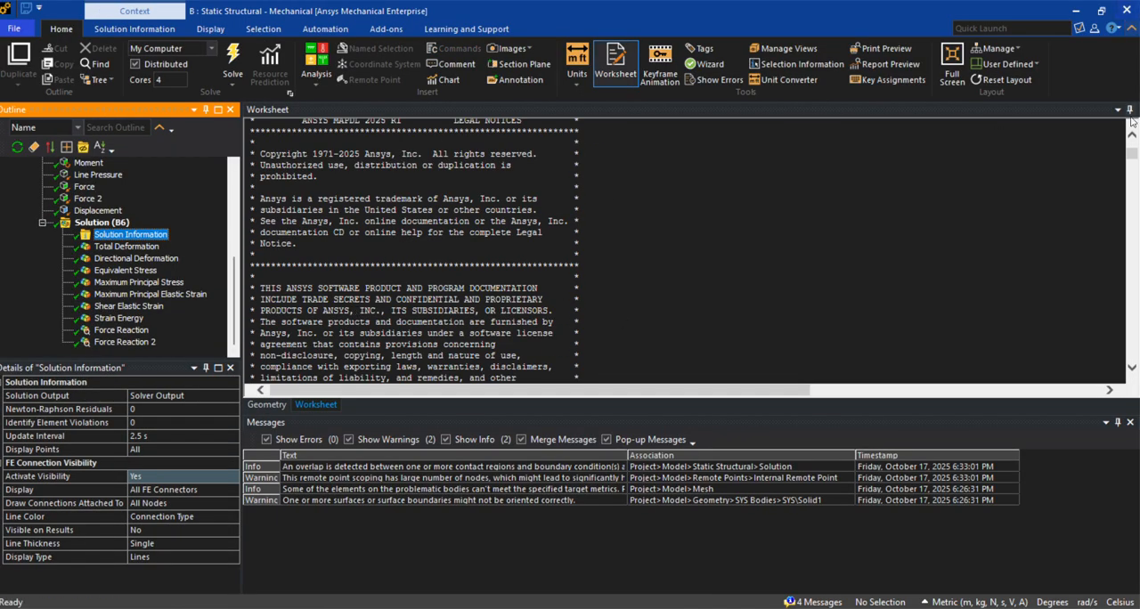
scroll(1124, 167, "up", 5)
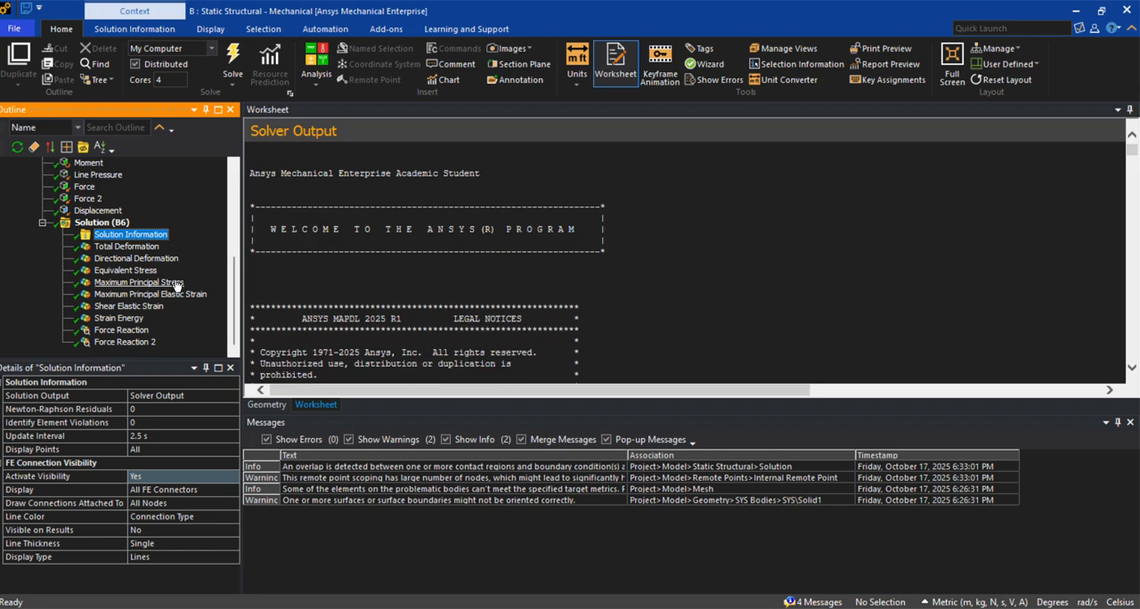
Show the beam's total deformation contour without mesh edges and play its animation
left_click(122, 248)
left_click_drag(604, 302, 603, 289)
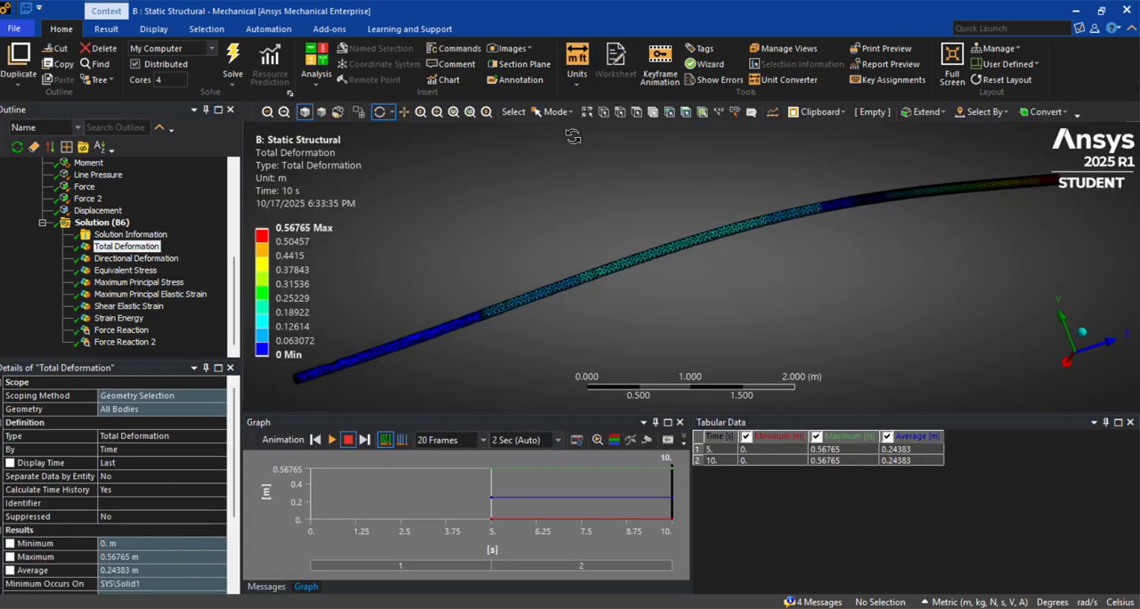
left_click(106, 29)
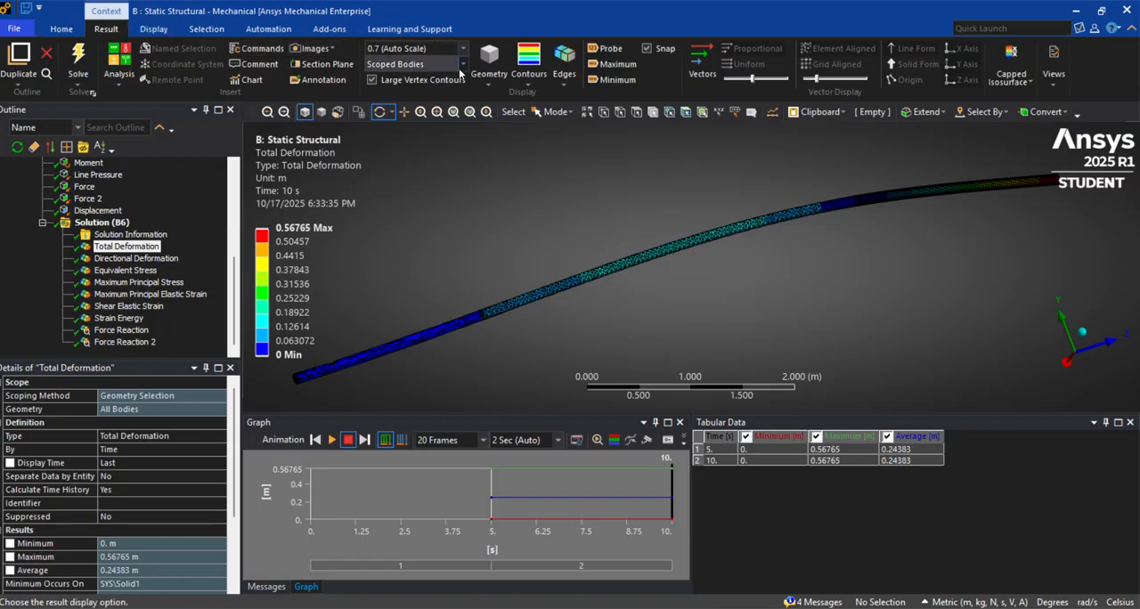
left_click(565, 65)
left_click(619, 111)
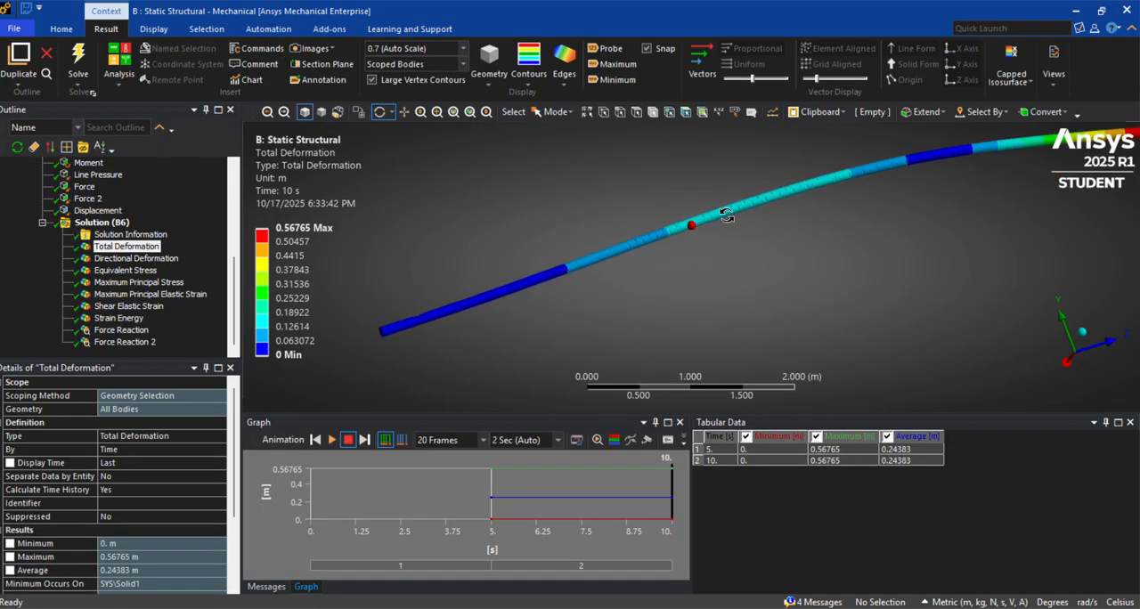
left_click(331, 440)
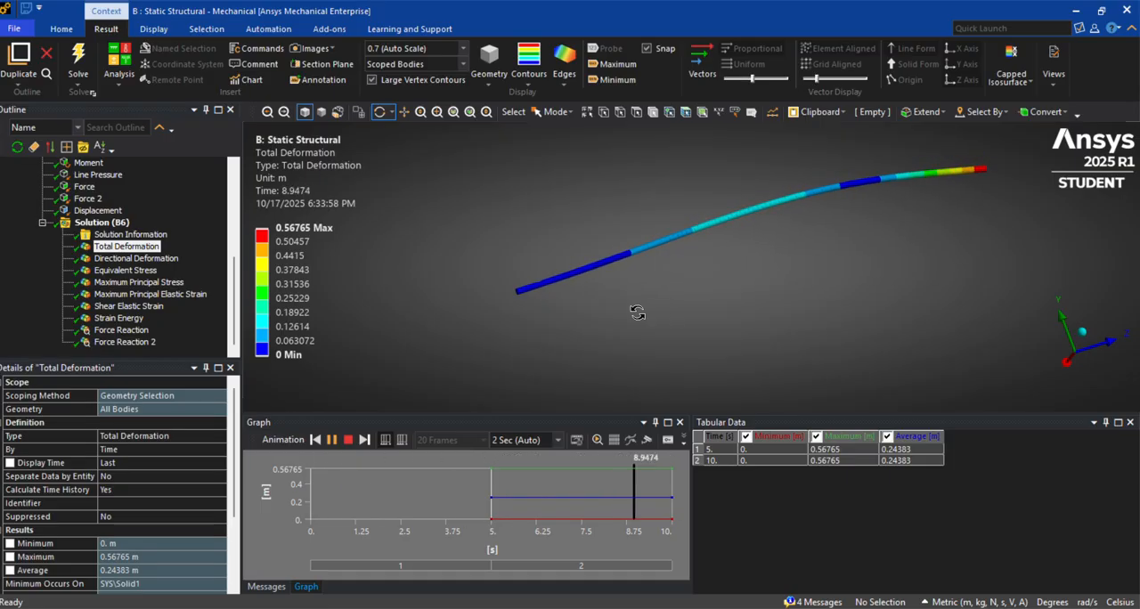
Review the directional deformation, equivalent stress, fixed-support force reaction and maximum principal stress results
left_click(125, 259)
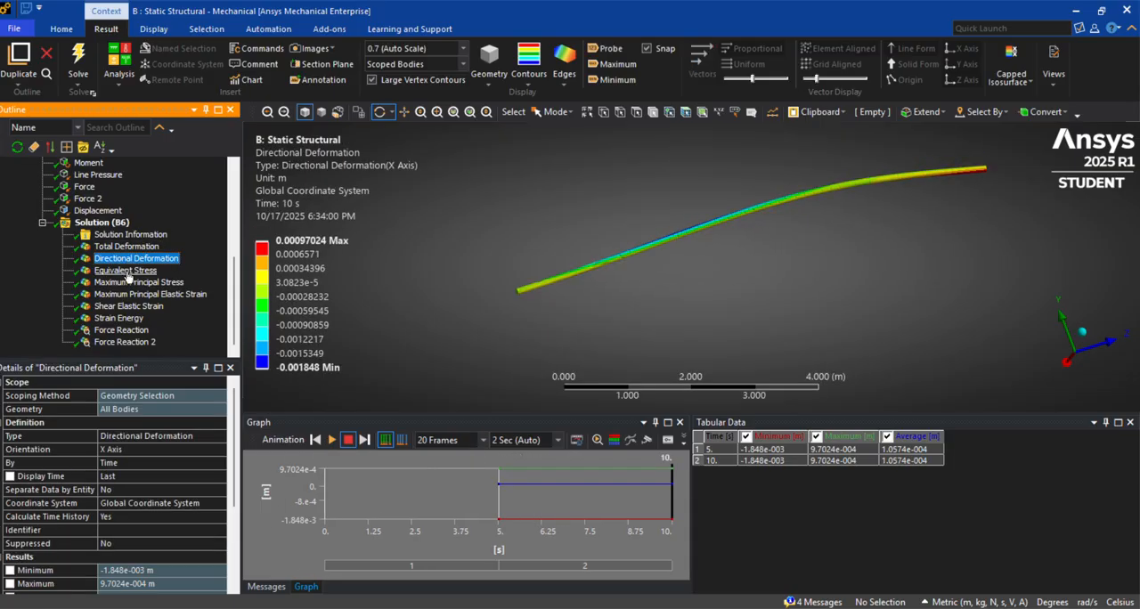
left_click(127, 271)
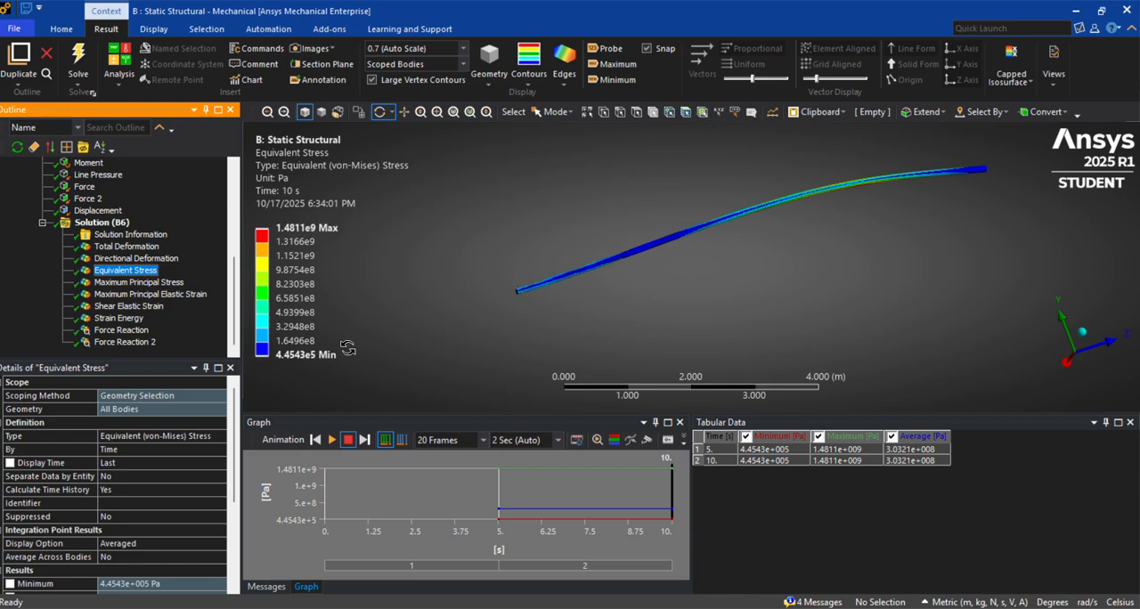
left_click(125, 331)
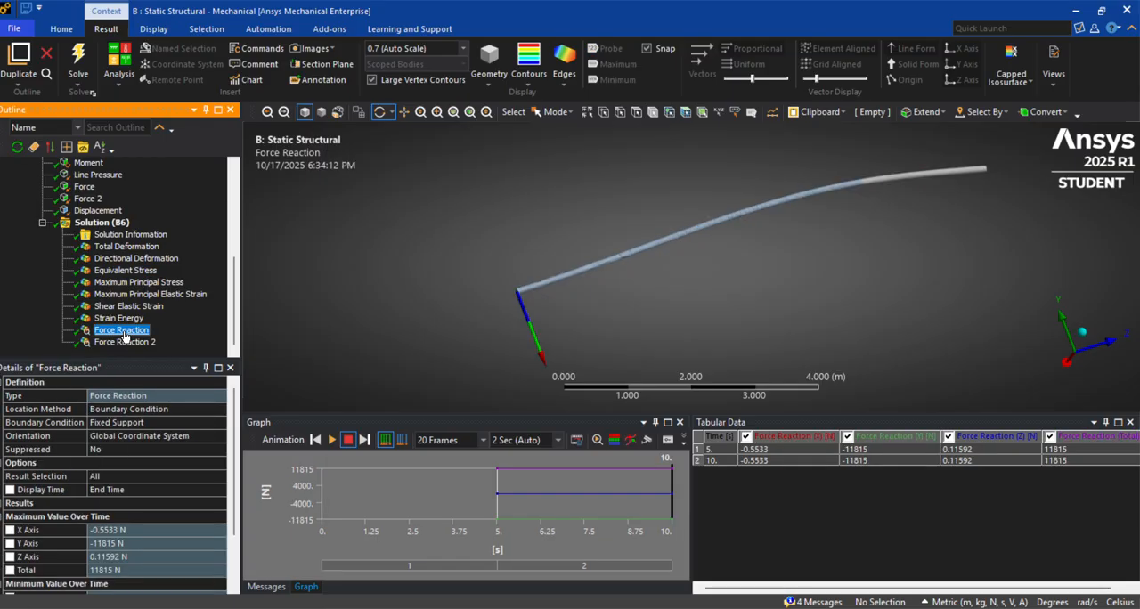
left_click(143, 282)
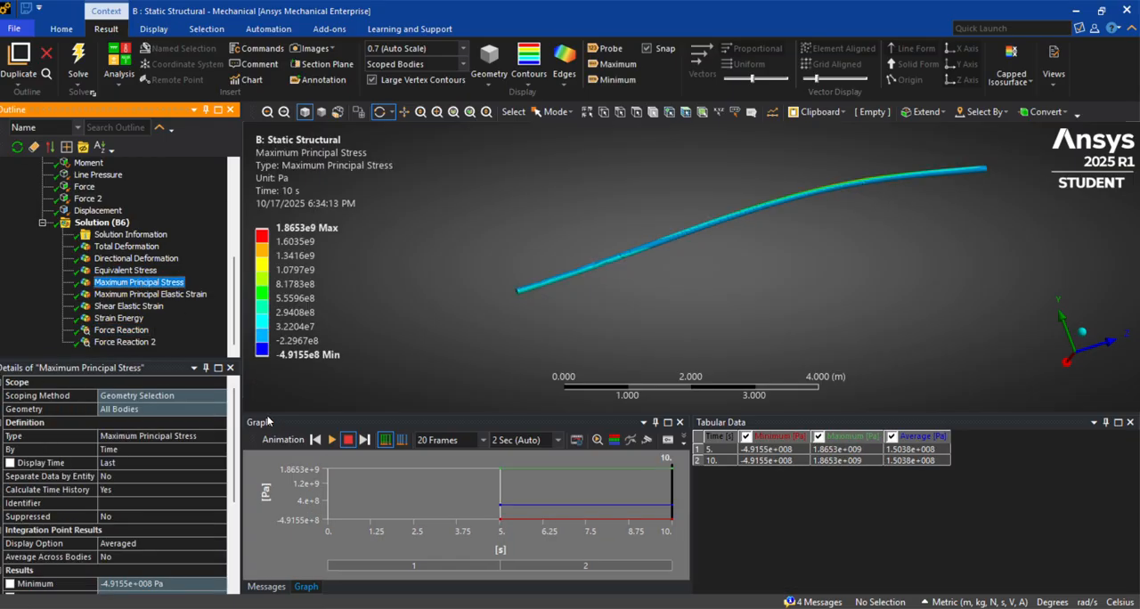
Switch the unit system to Metric (mm, kg, N, s, mV, mA)
left_click(59, 28)
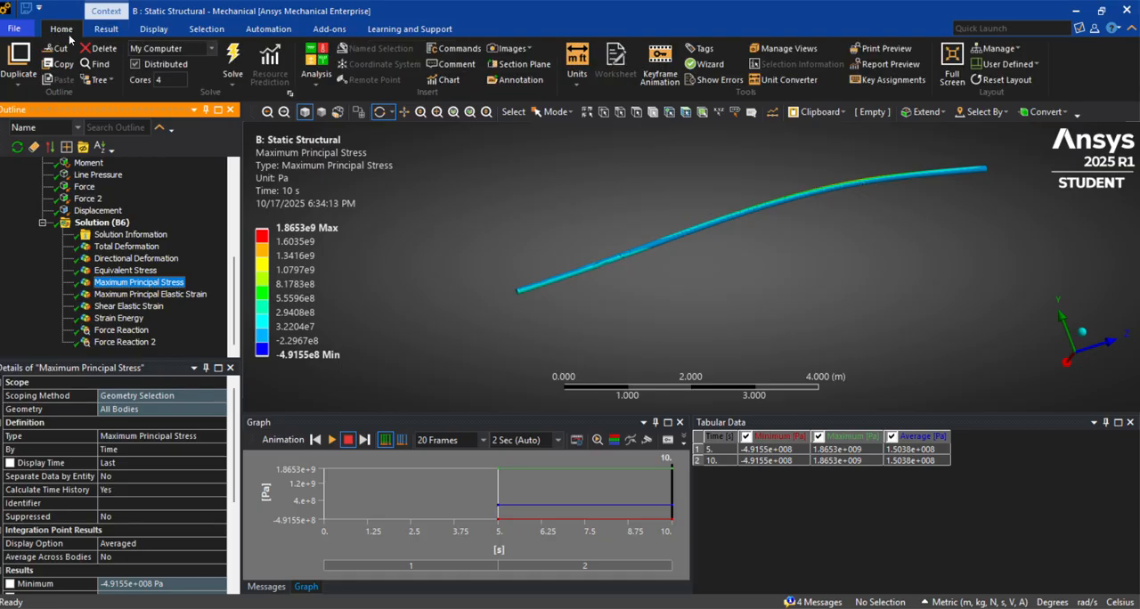
left_click(577, 64)
left_click(630, 146)
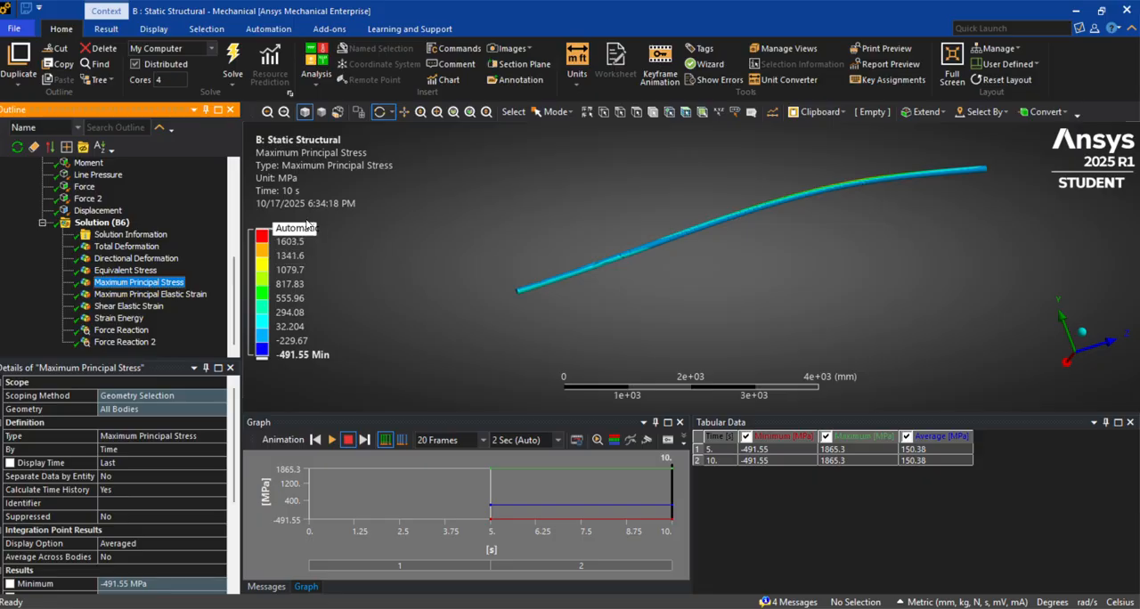
Examine the shear elastic strain, and read the fixed support's force reaction components and direction
left_click(138, 306)
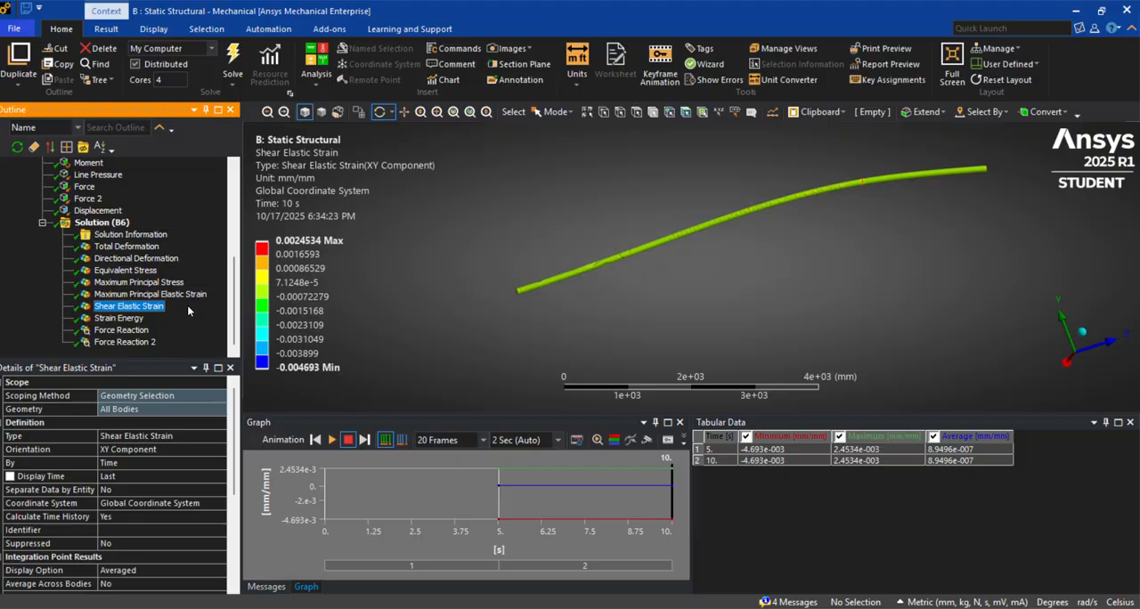
left_click(135, 332)
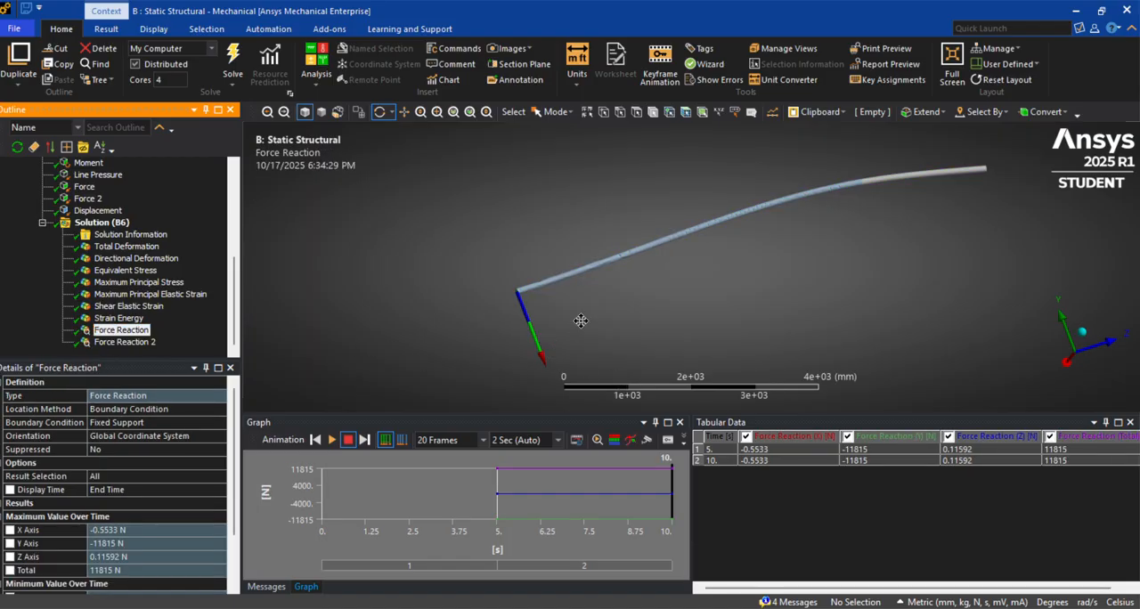
middle_click_drag(580, 318, 585, 280, "ctrl")
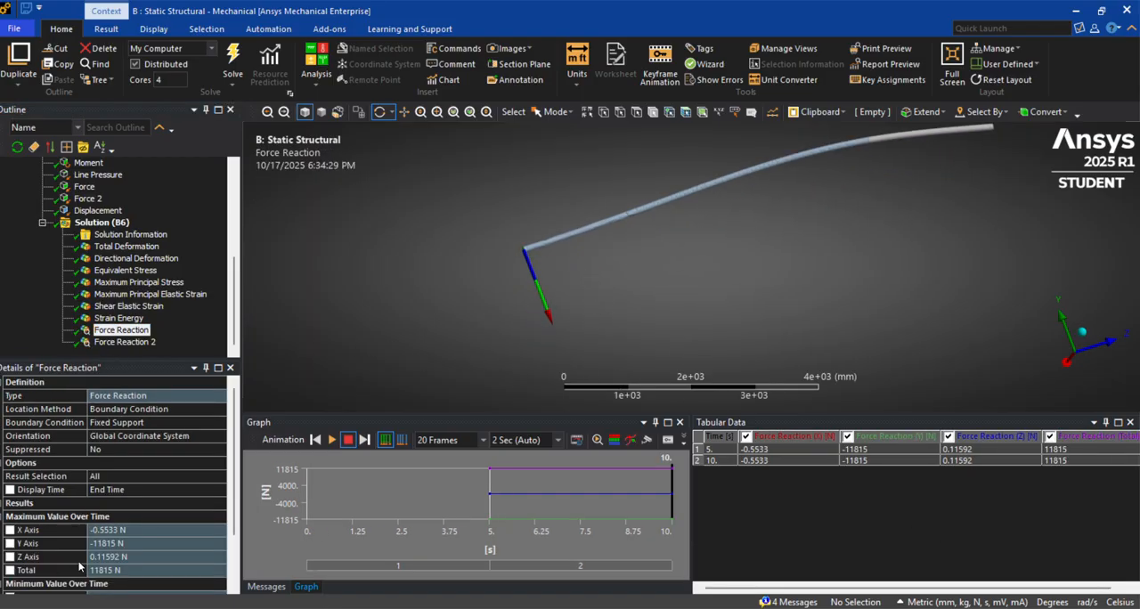
scroll(67, 516, "down", 2)
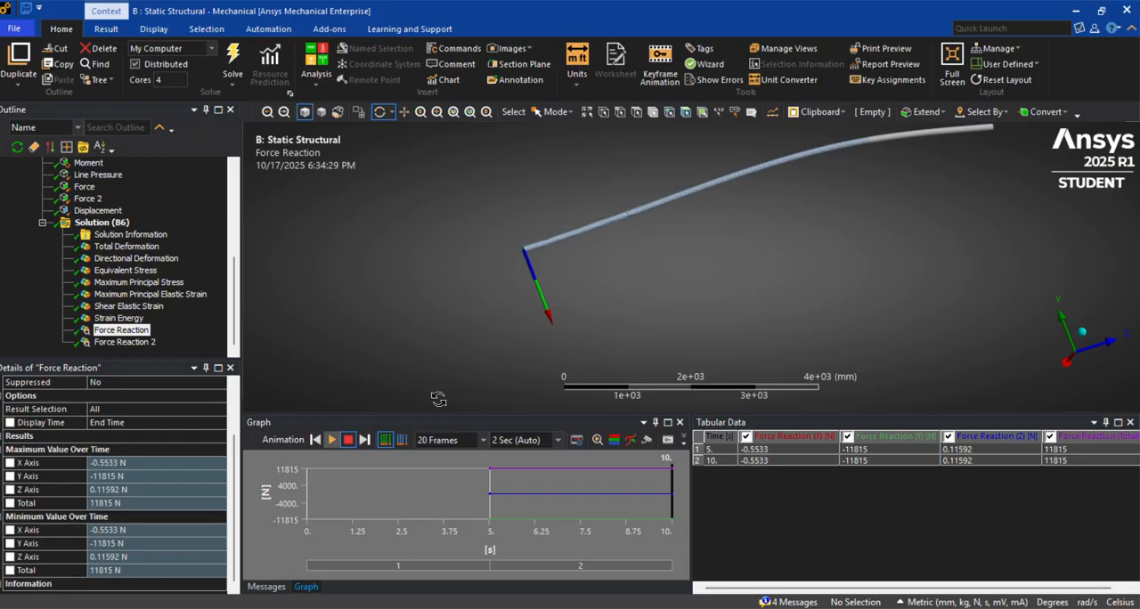
Read the force reaction components and direction at the displacement support
left_click(125, 343)
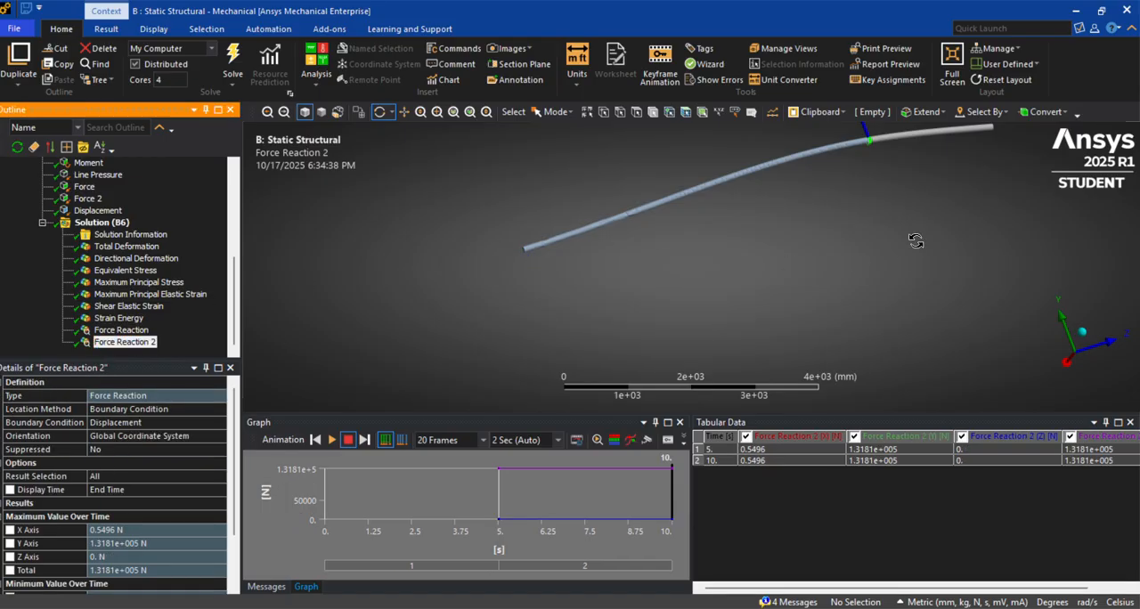
middle_click_drag(916, 241, 877, 321, "ctrl")
scroll(119, 544, "down", 2)
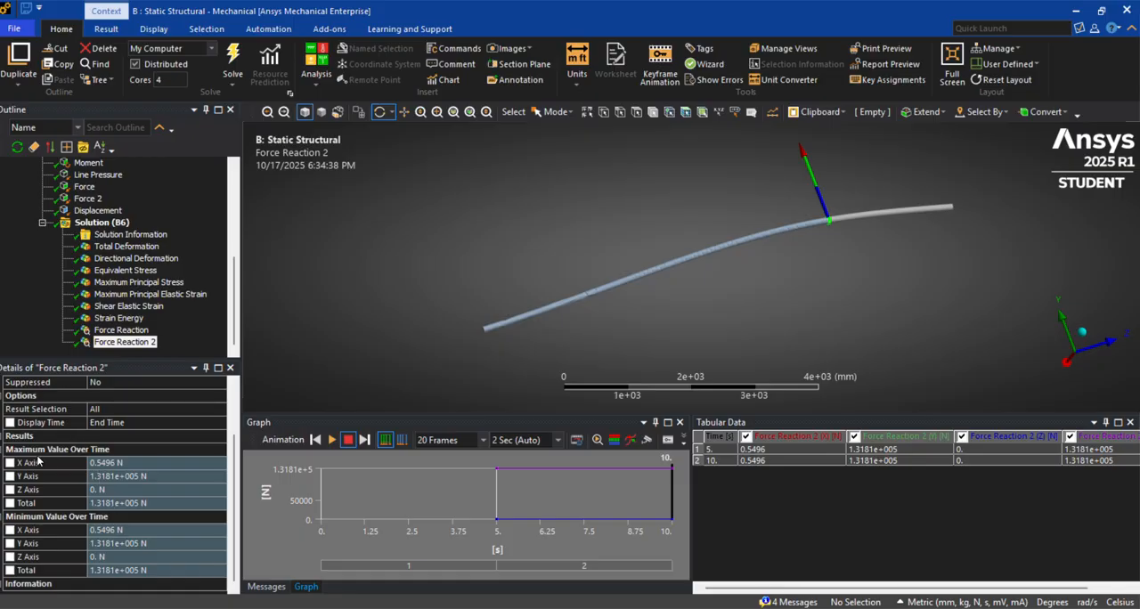
scroll(133, 520, "up", 2)
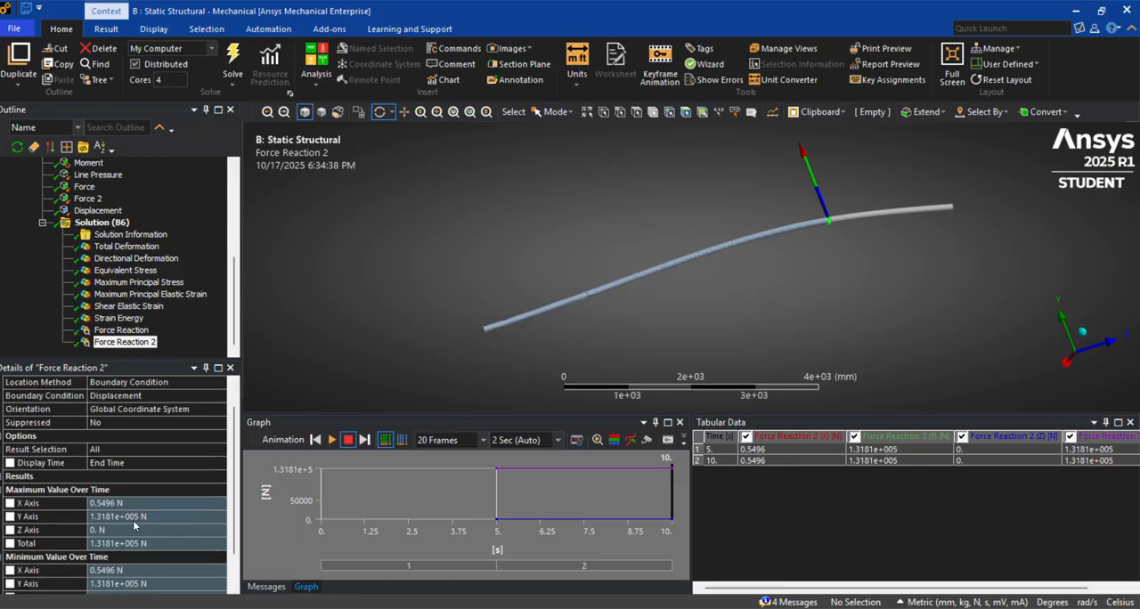
Go back over the fixed-support reaction, strain energy, shear and maximum principal elastic strain, equivalent stress and total deformation results
left_click(140, 332)
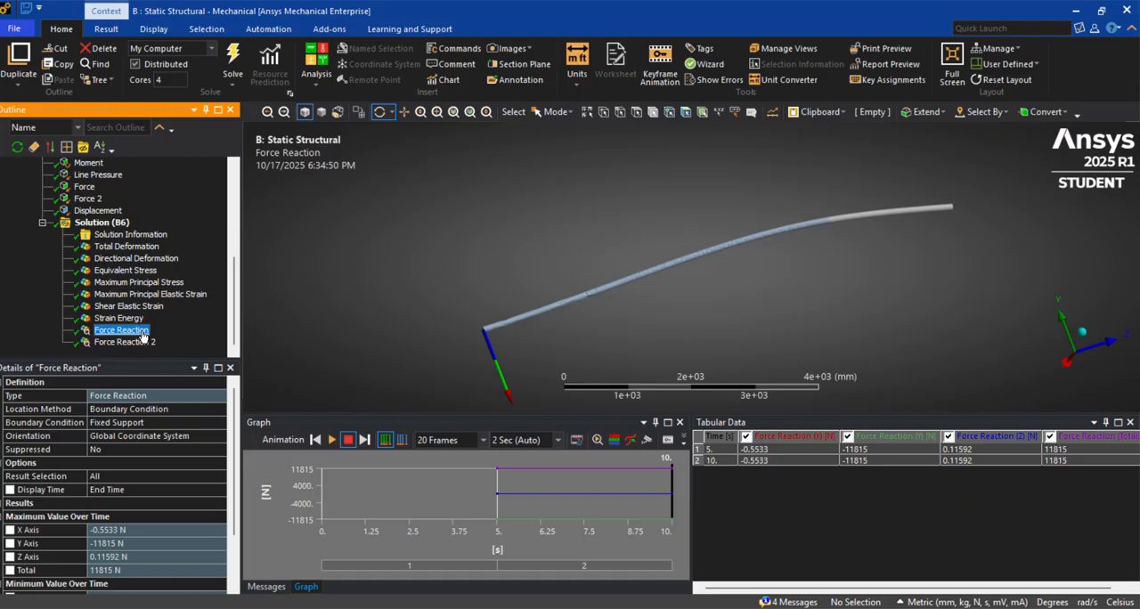
left_click(124, 319)
left_click(137, 305)
left_click(138, 294)
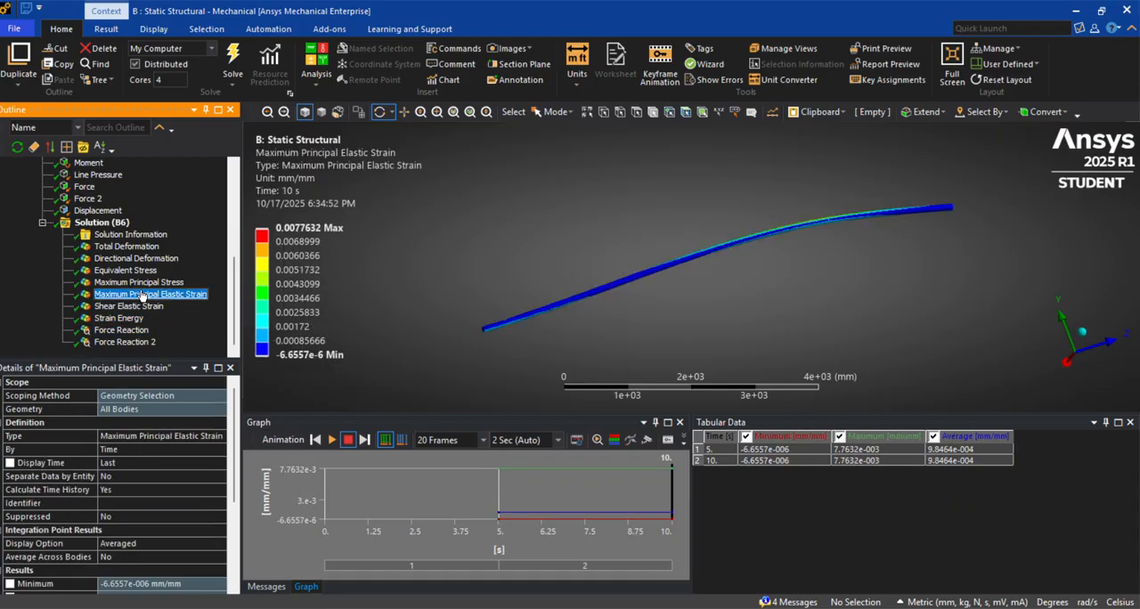
left_click(134, 270)
left_click(126, 246)
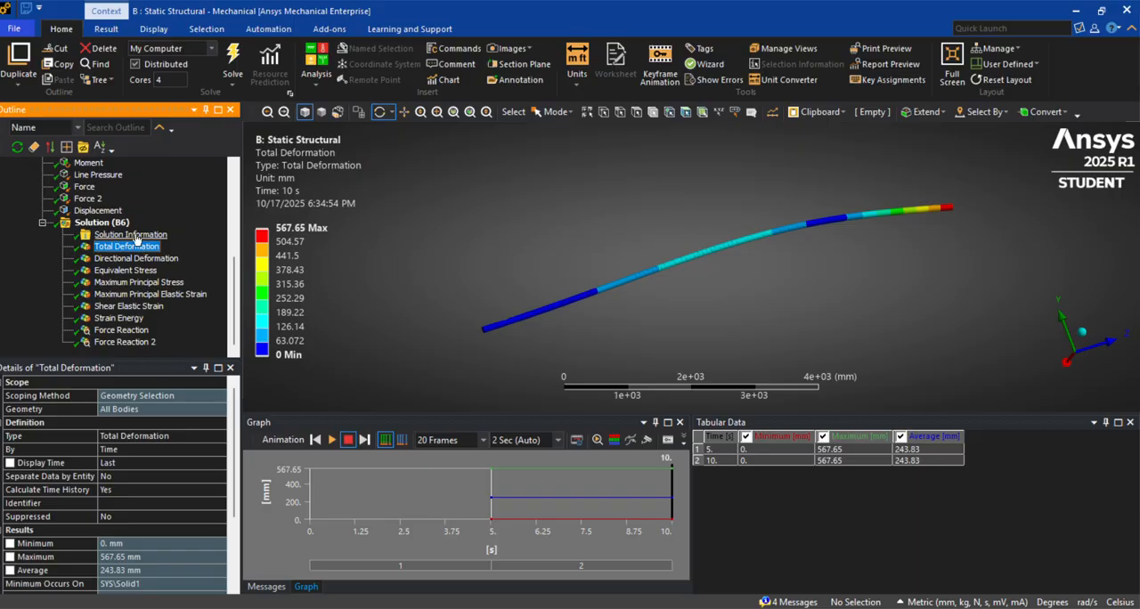
Check the displacement support, and compare Structural Steel's tensile yield and ultimate strengths with the beam's equivalent stress
left_click(98, 210)
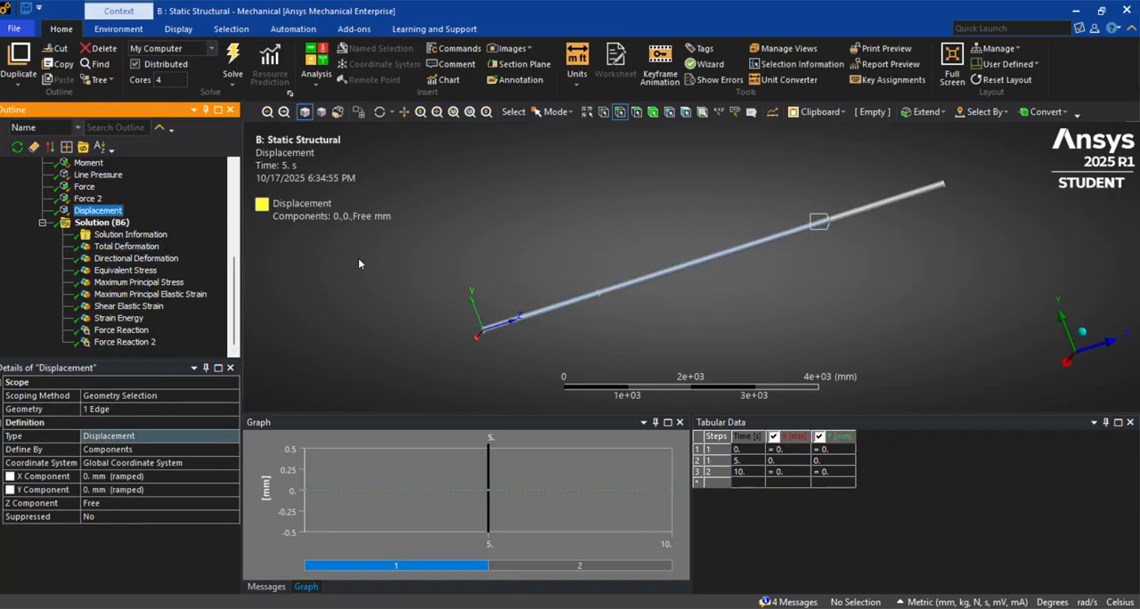
scroll(122, 346, "up", 2)
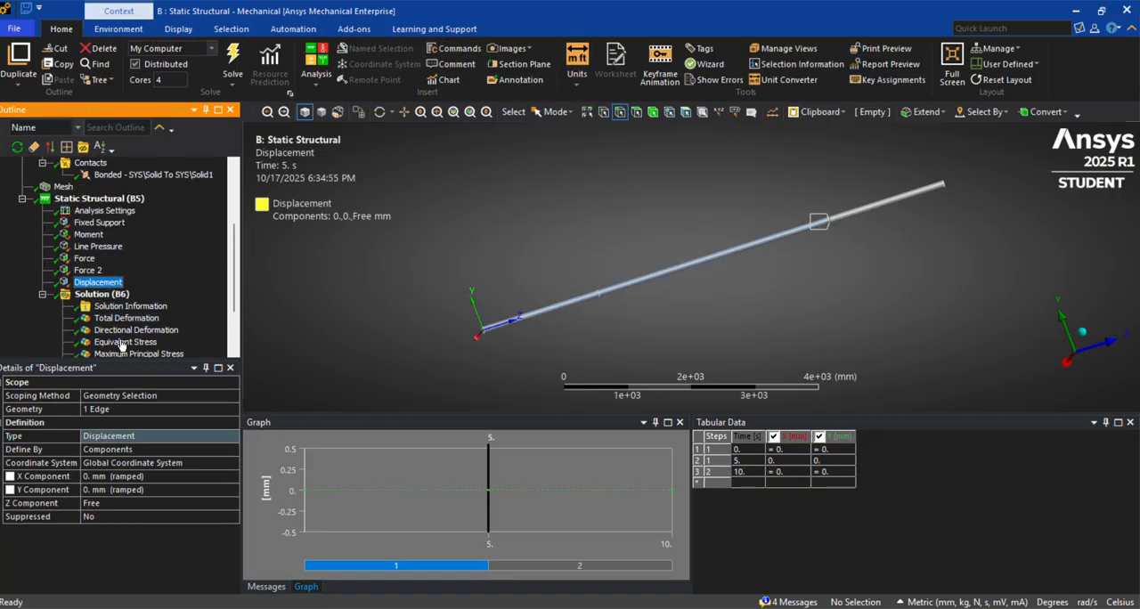
scroll(148, 263, "up", 3)
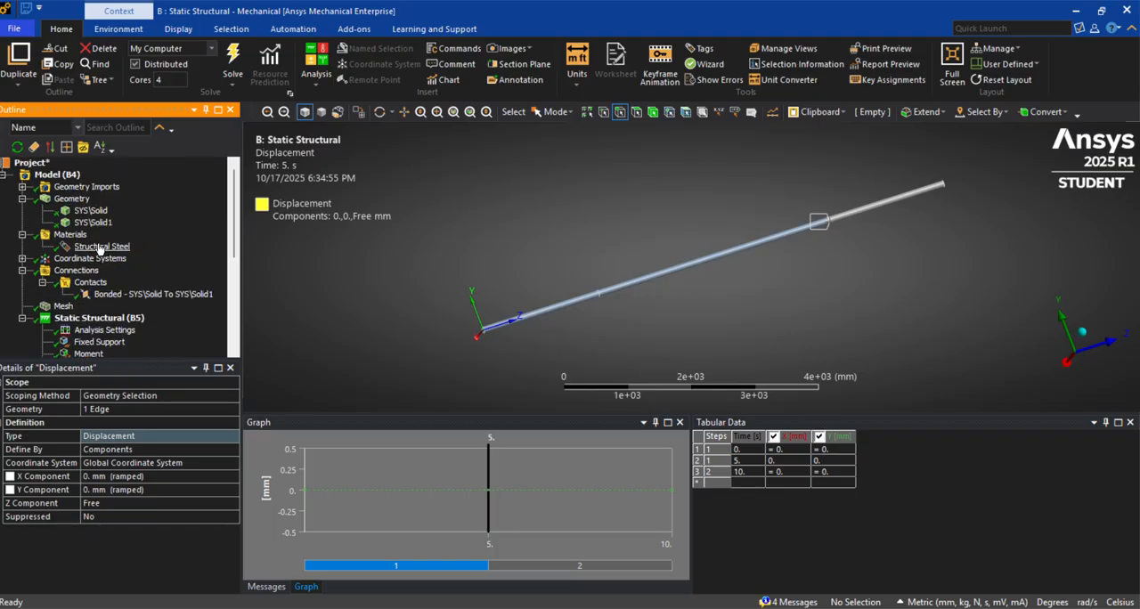
left_click(100, 247)
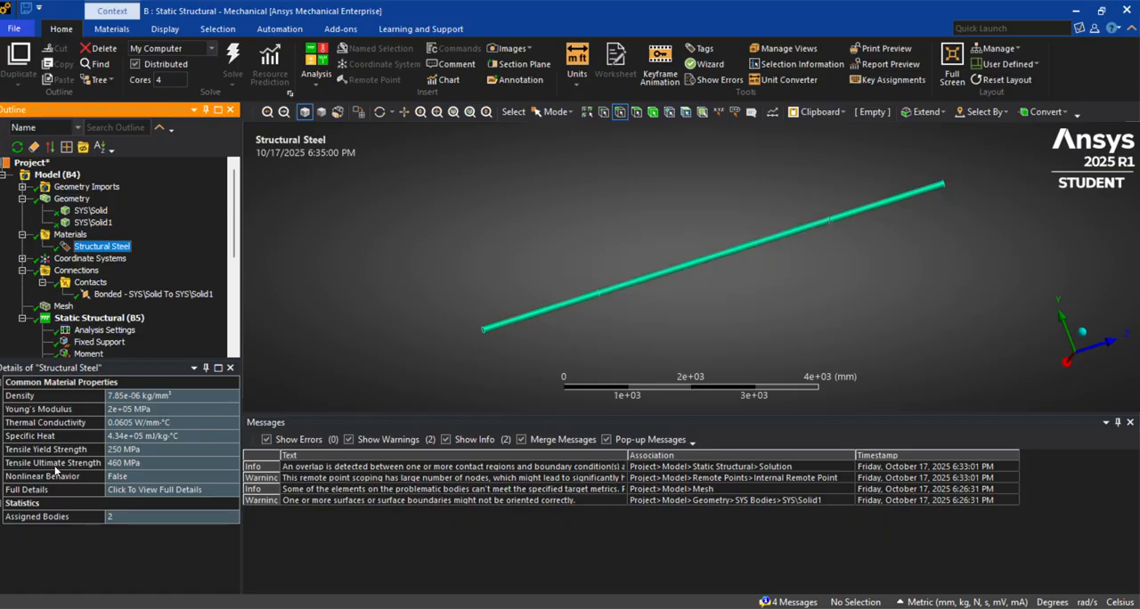
scroll(132, 322, "down", 5)
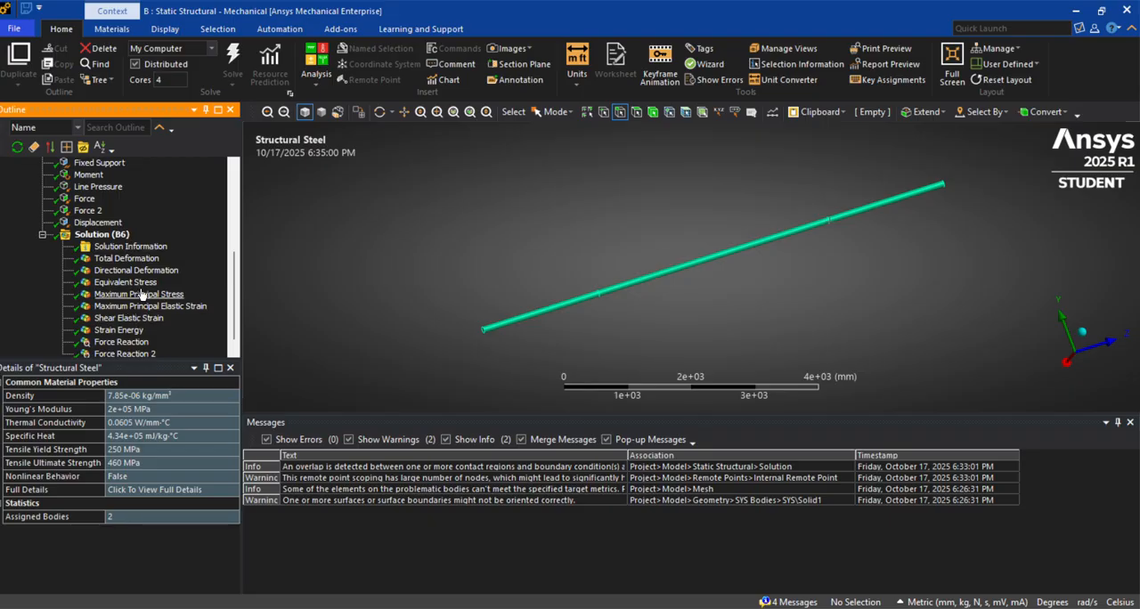
left_click(144, 283)
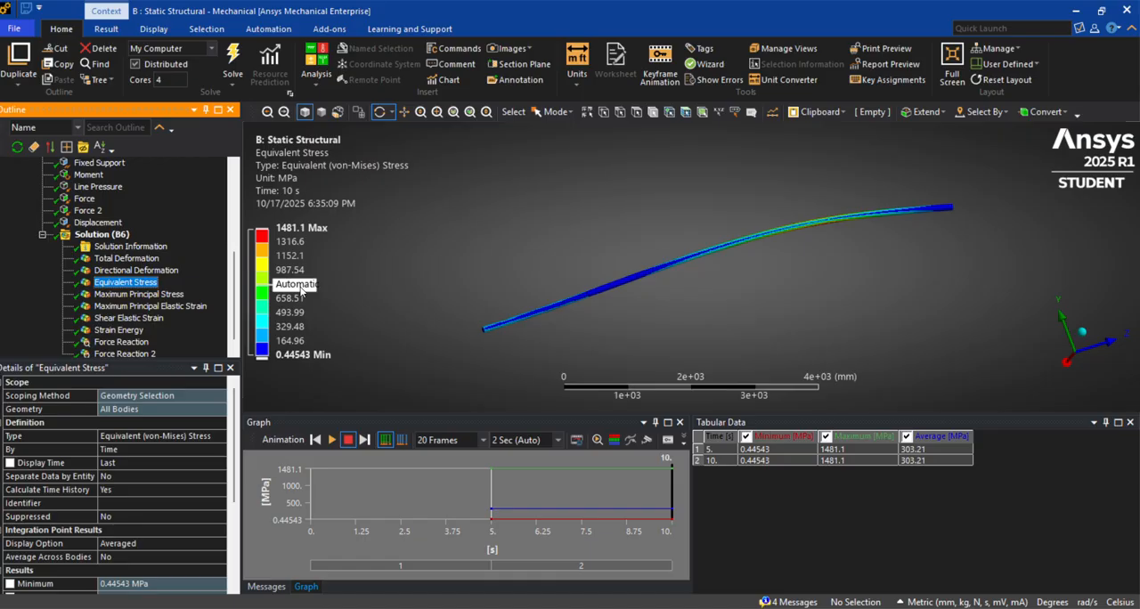
scroll(148, 305, "up", 2)
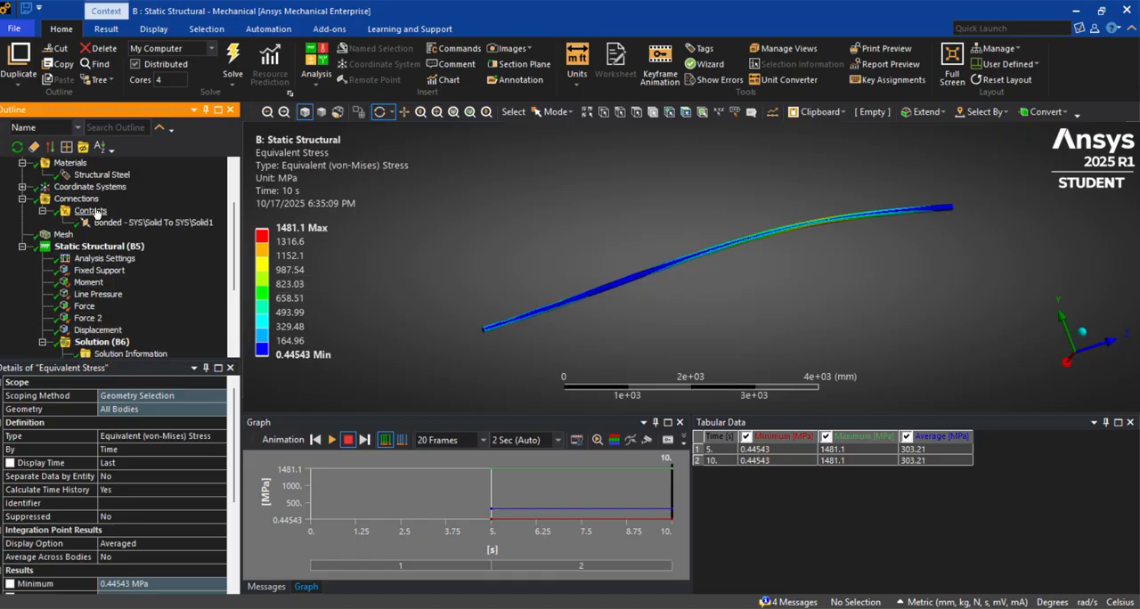